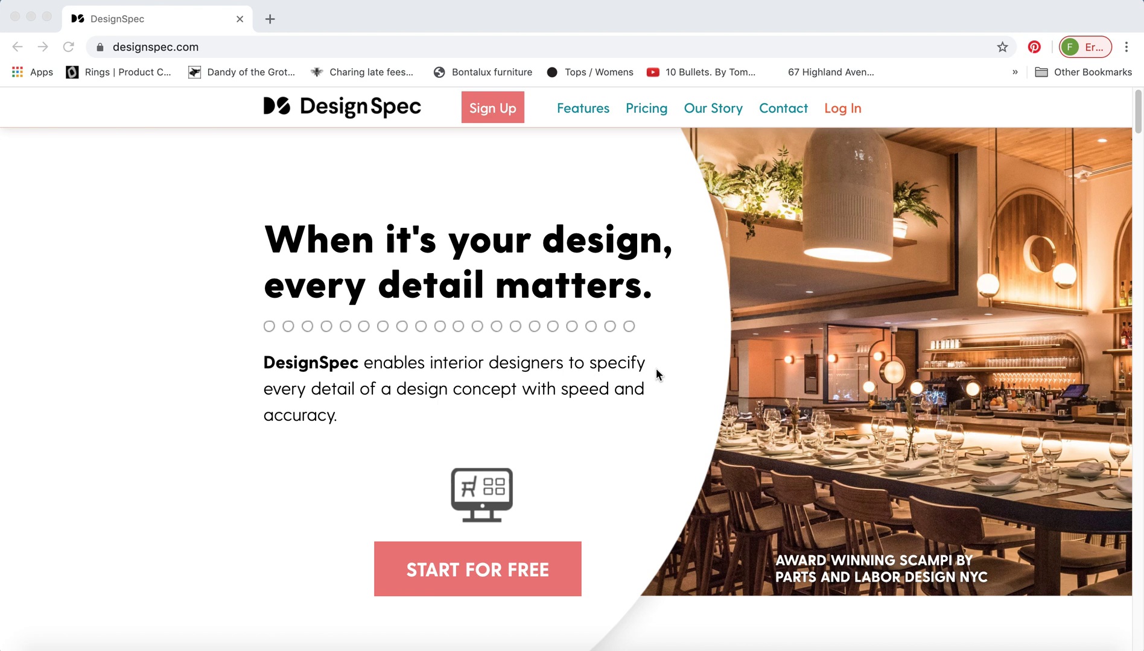
Log in to the DesignSpec account to reach the active-projects dashboard
click(839, 109)
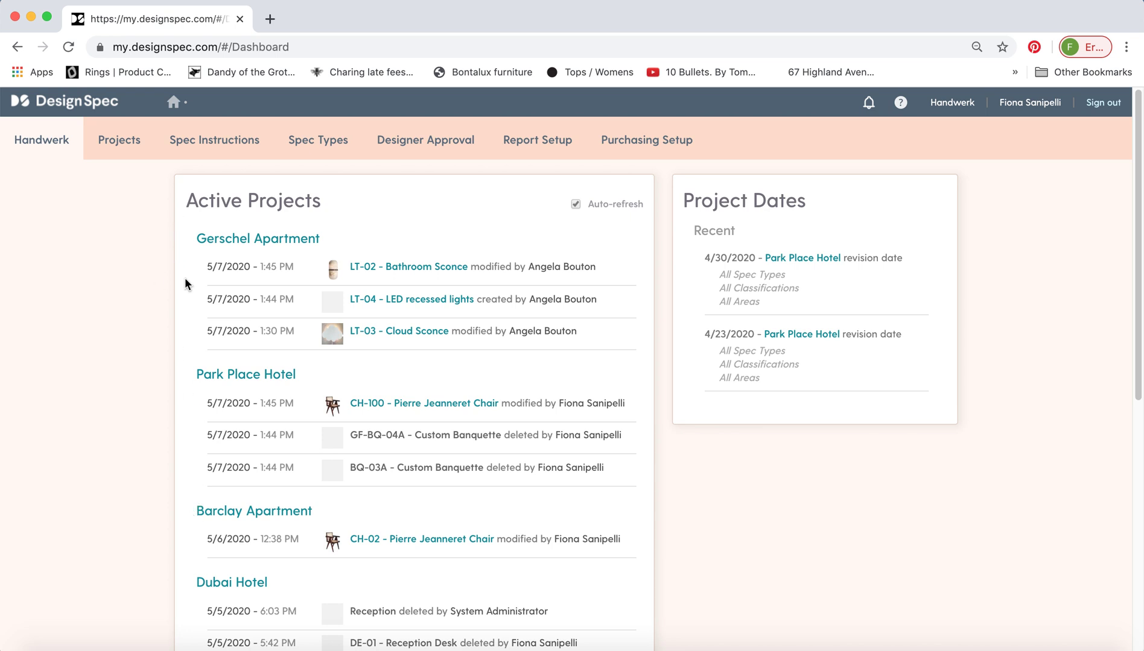
scroll(185, 284, down, 1)
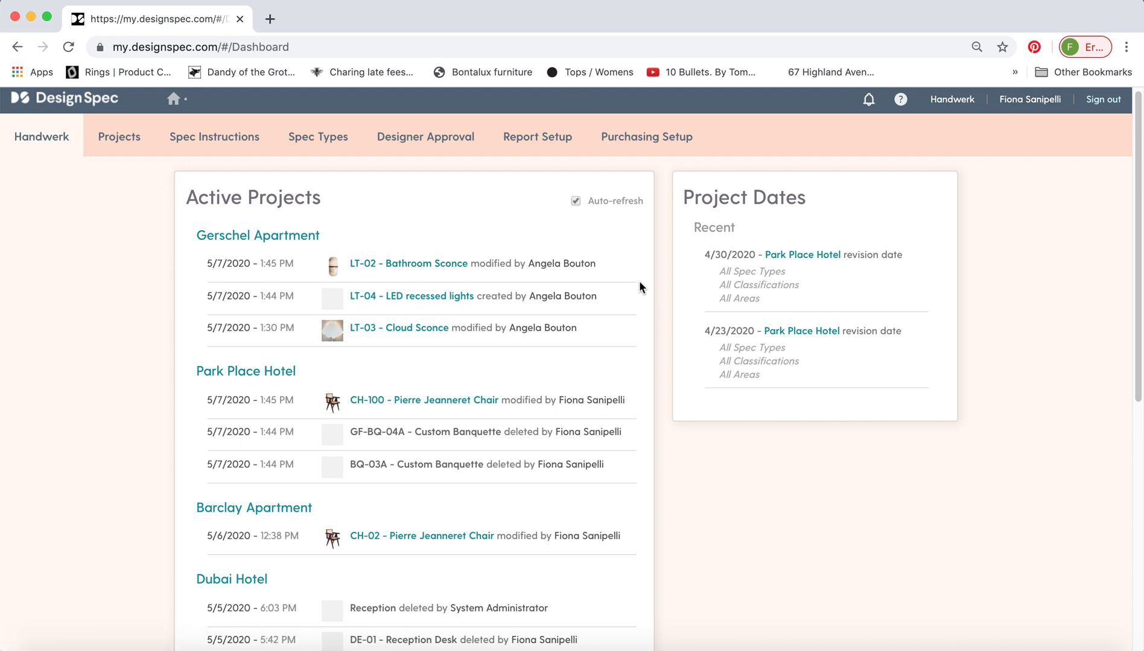
scroll(648, 285, up, 1)
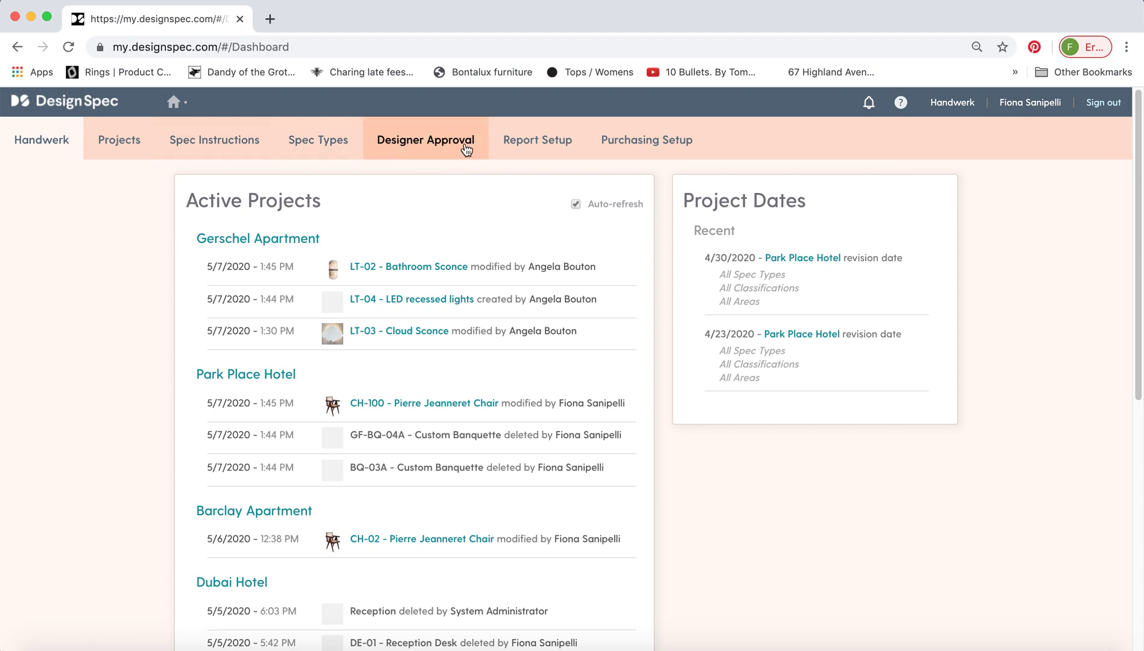
click(128, 143)
Open the Park Place Hotel (#102) project from the projects list
scroll(494, 401, down, 5)
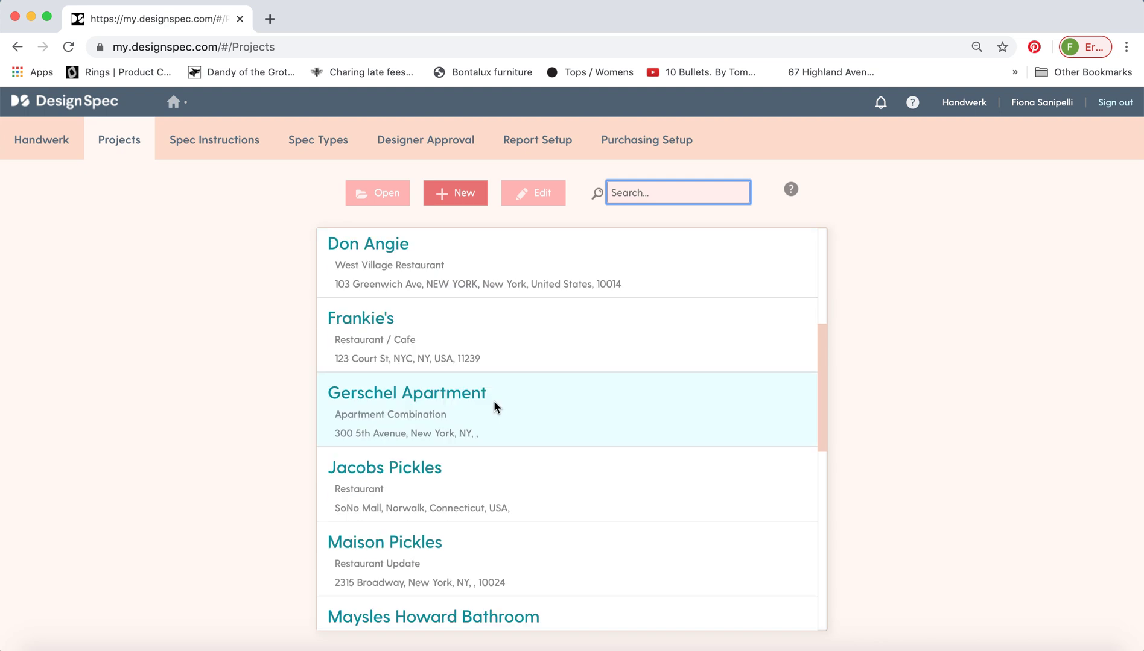
scroll(493, 404, down, 5)
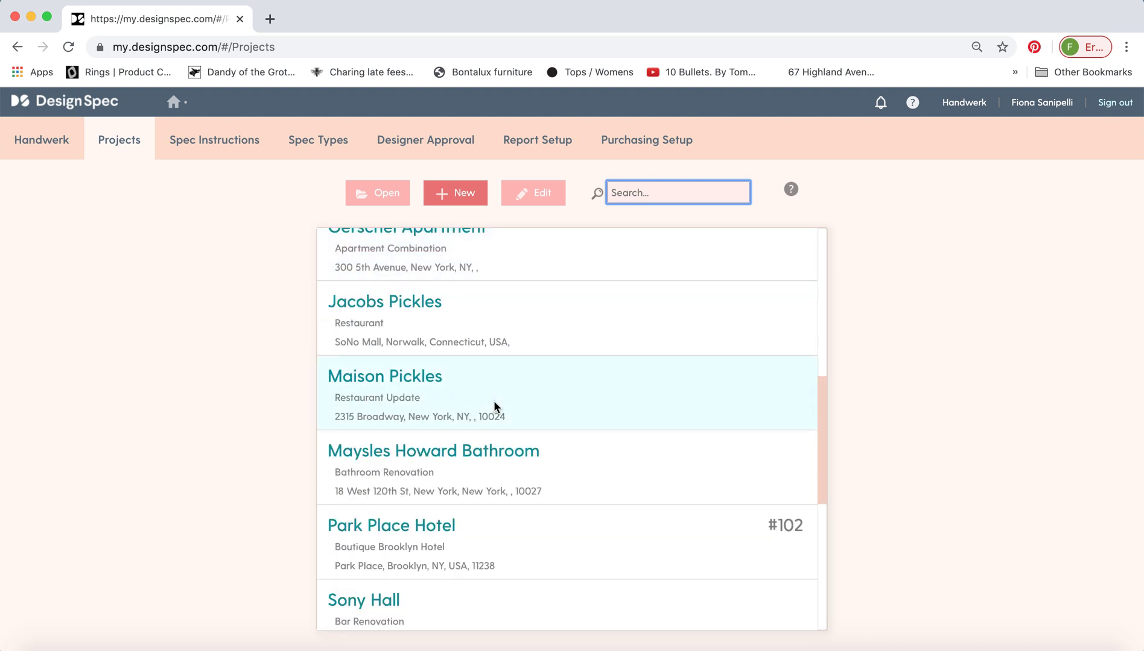
click(414, 514)
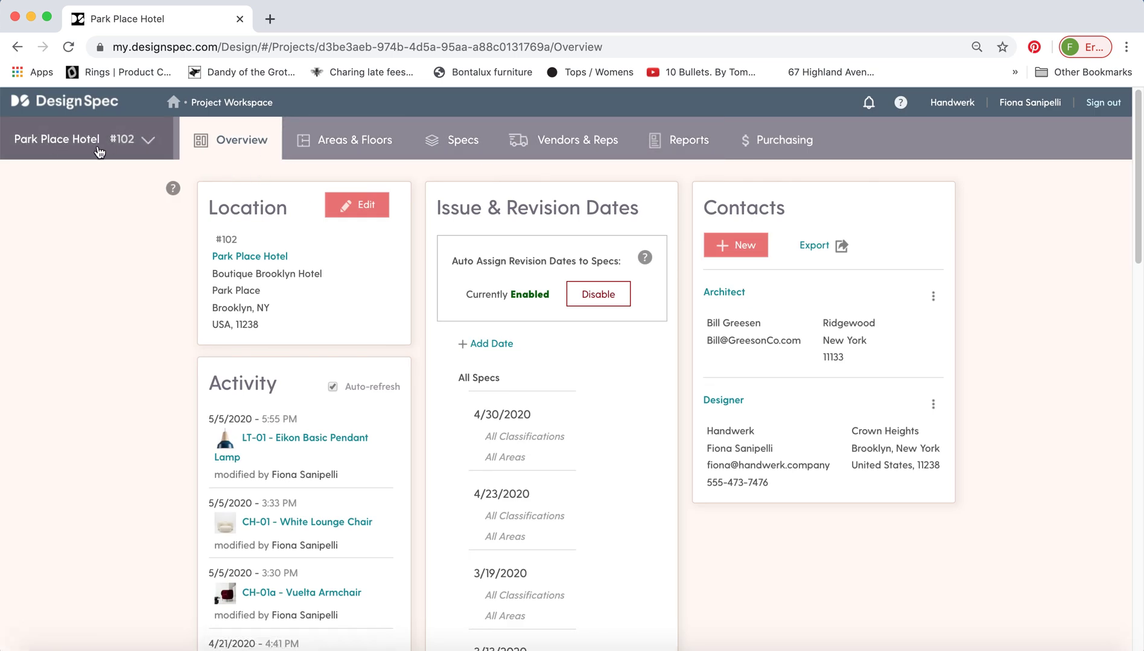
click(149, 146)
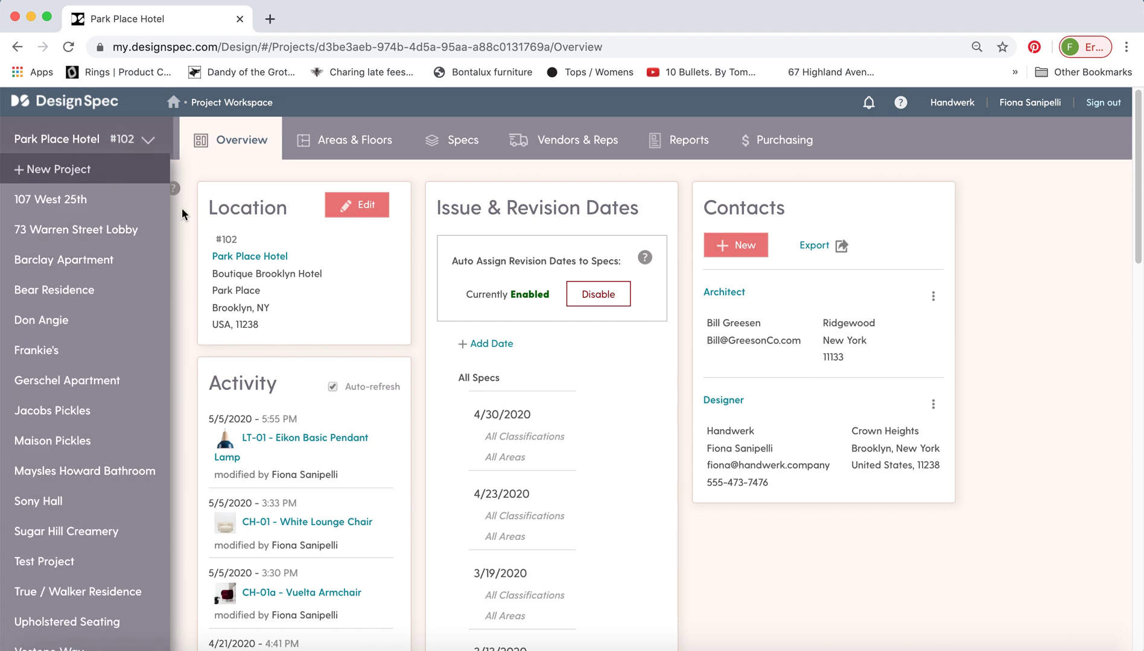
click(183, 245)
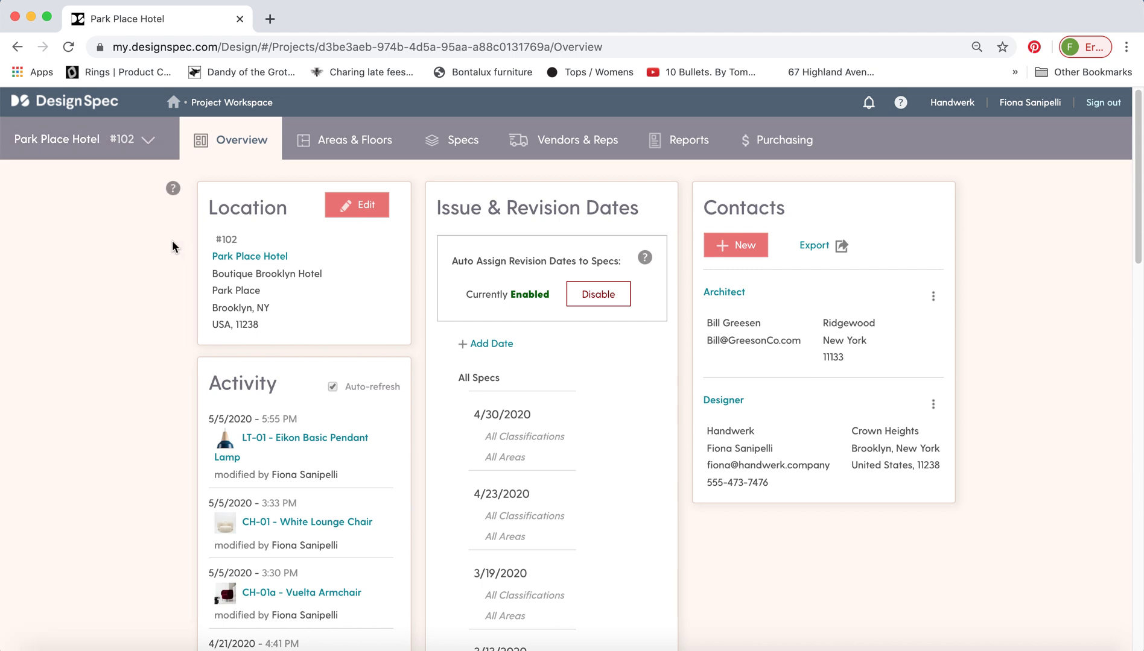
click(173, 188)
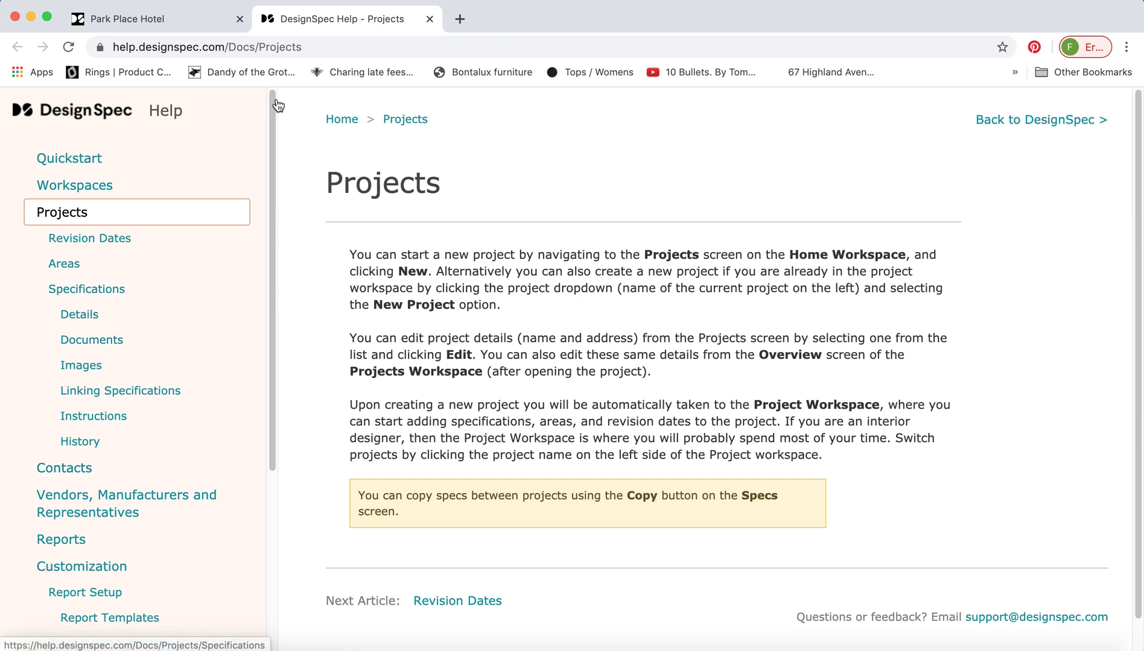
click(429, 18)
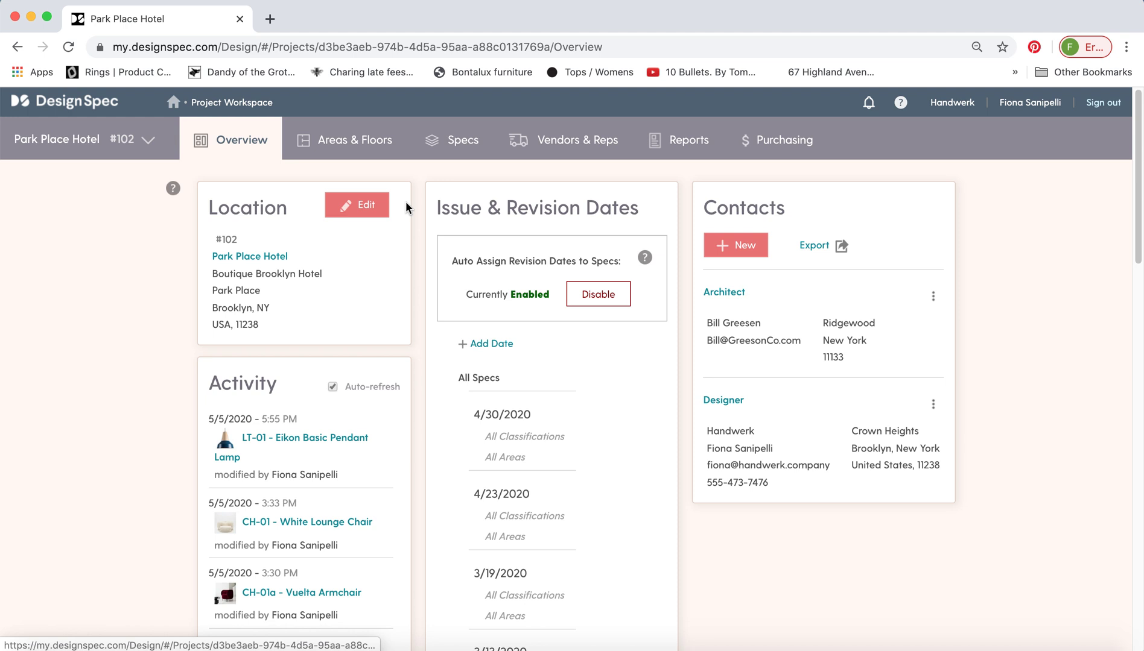
scroll(417, 223, down, 3)
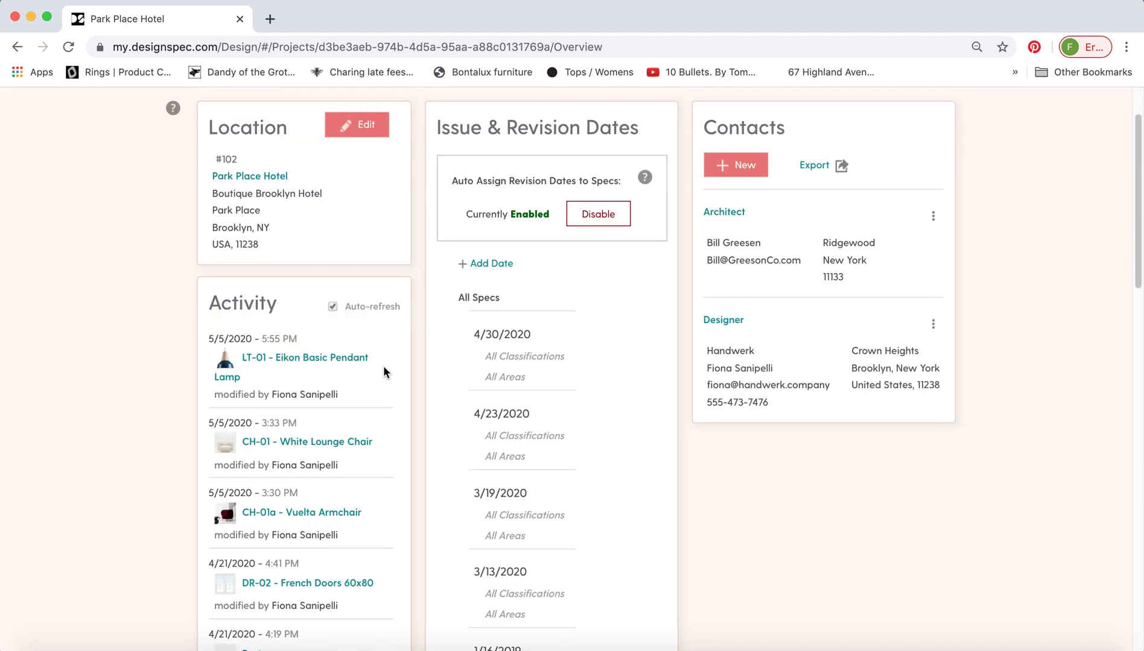
scroll(395, 381, down, 1)
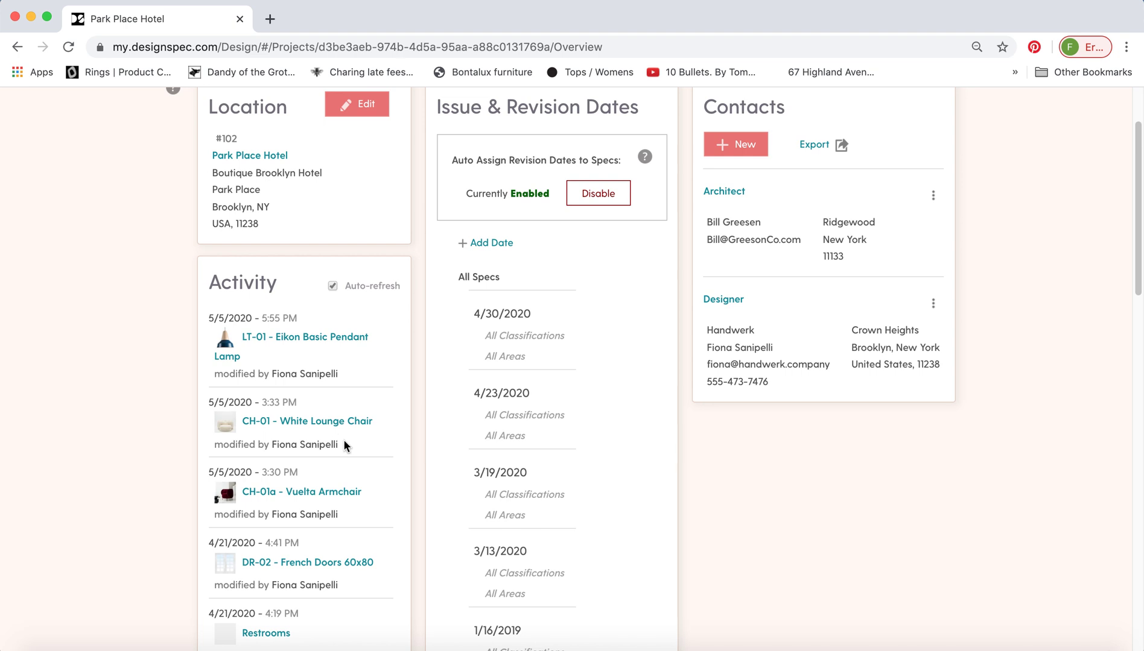
scroll(408, 415, up, 3)
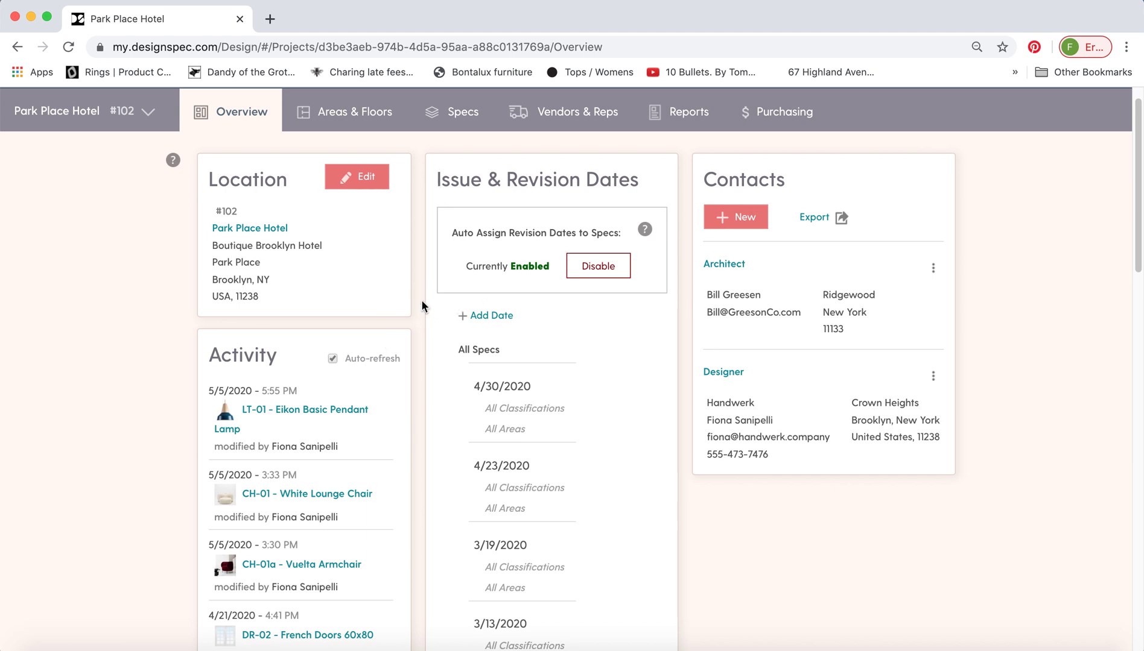
Add a new revision date of May 7, 2020 to Park Place Hotel
drag(453, 235, 547, 235)
click(548, 235)
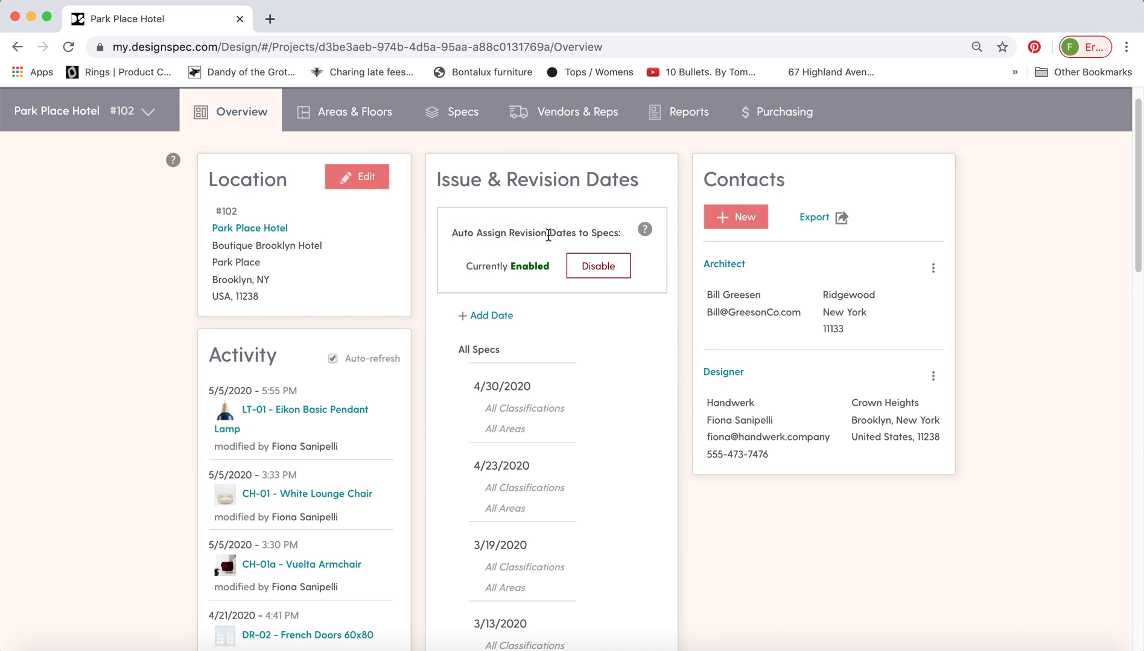
click(492, 316)
scroll(516, 331, down, 1)
click(563, 346)
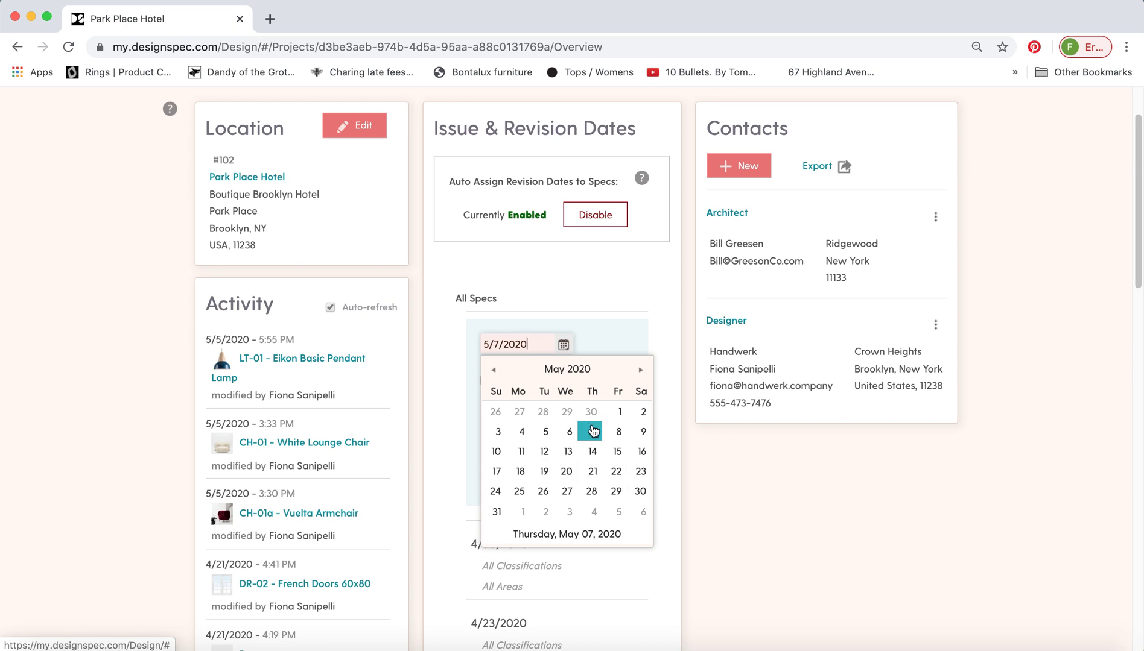
click(563, 344)
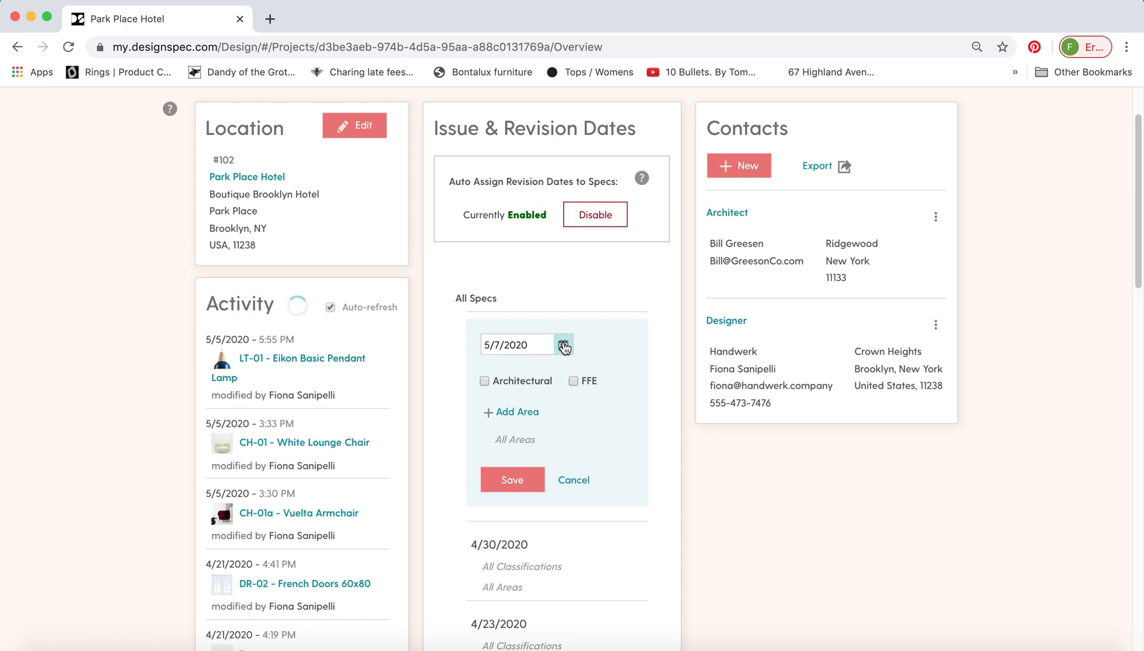
scroll(564, 347, down, 3)
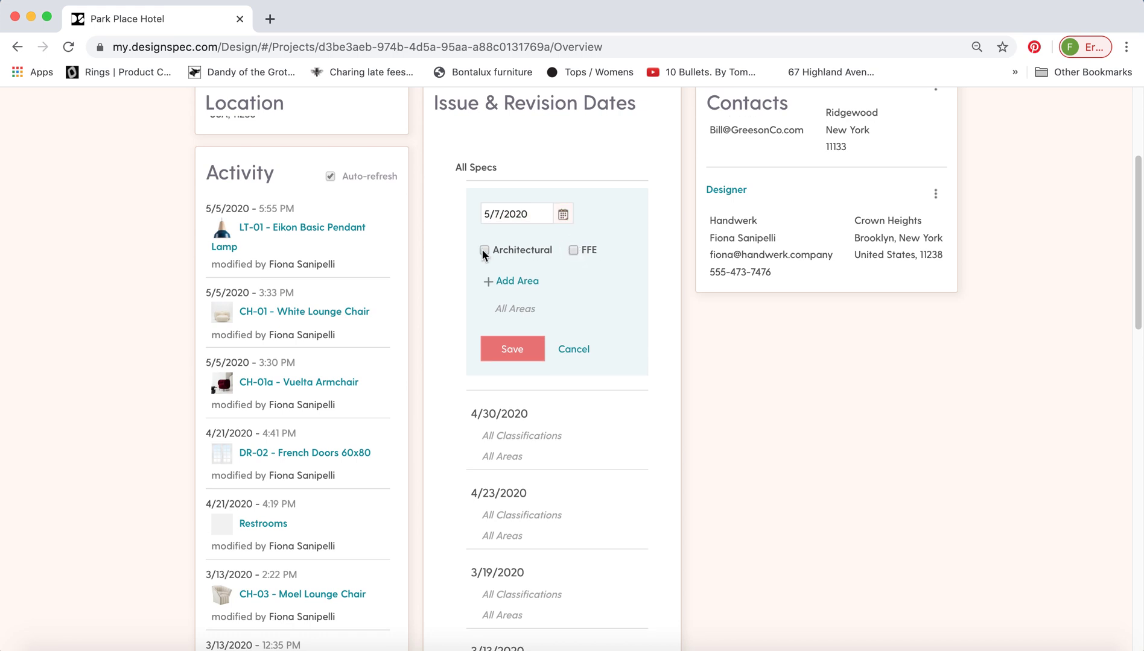
Bring up the Areas & Floors list of rooms from Lobby to Roof
click(514, 282)
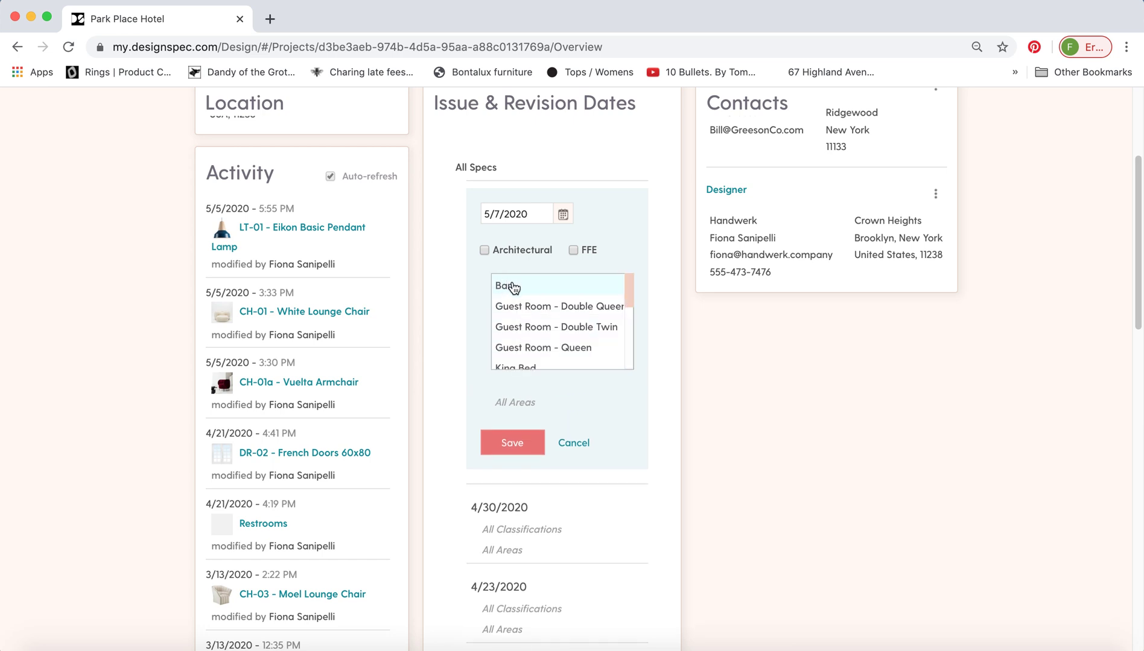
scroll(523, 327, down, 1)
scroll(523, 328, up, 1)
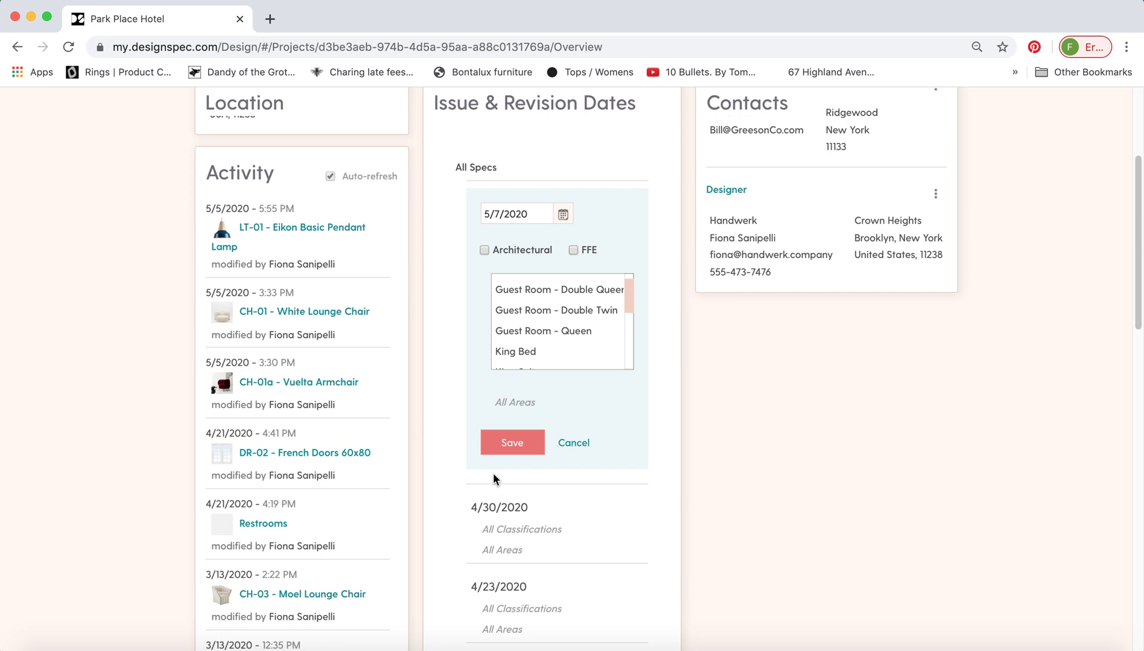
scroll(439, 383, up, 3)
Try reordering the 5th floor among the Floors, then cancel without saving the changes
click(353, 125)
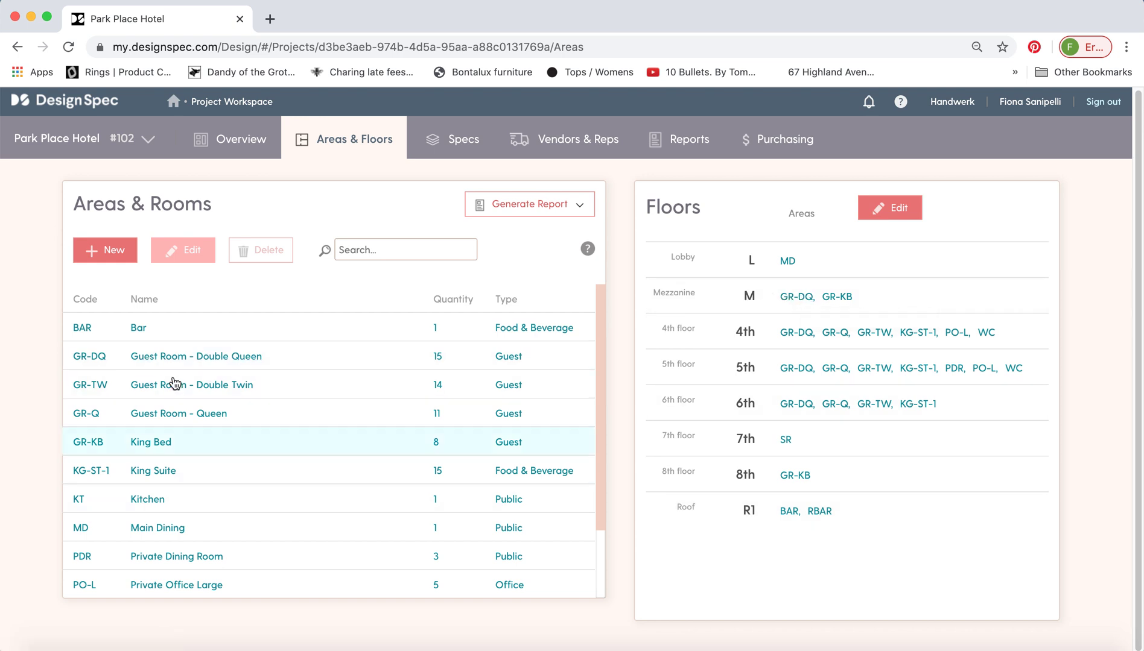
click(887, 209)
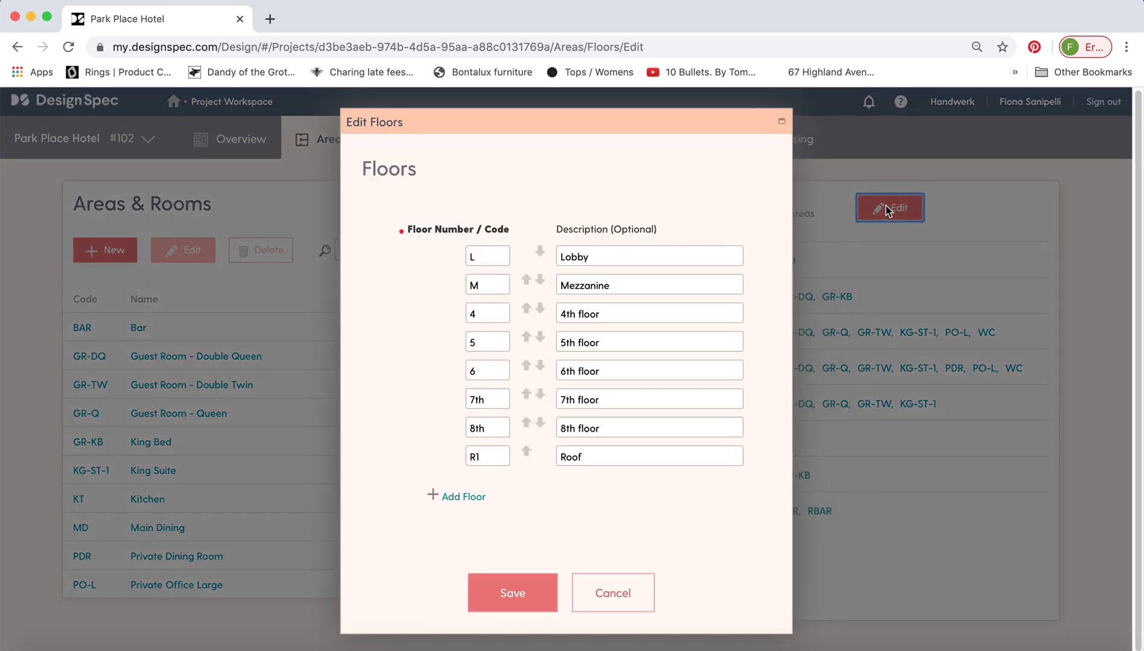
click(540, 342)
click(541, 365)
click(526, 394)
click(526, 365)
click(606, 603)
click(518, 390)
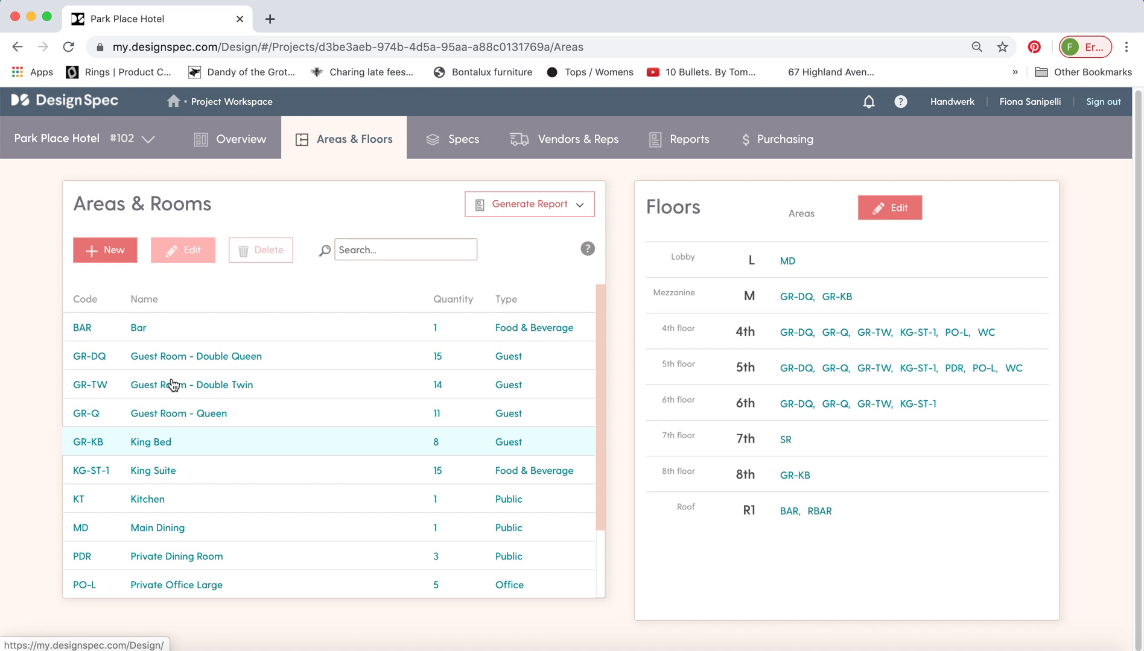
scroll(174, 401, down, 1)
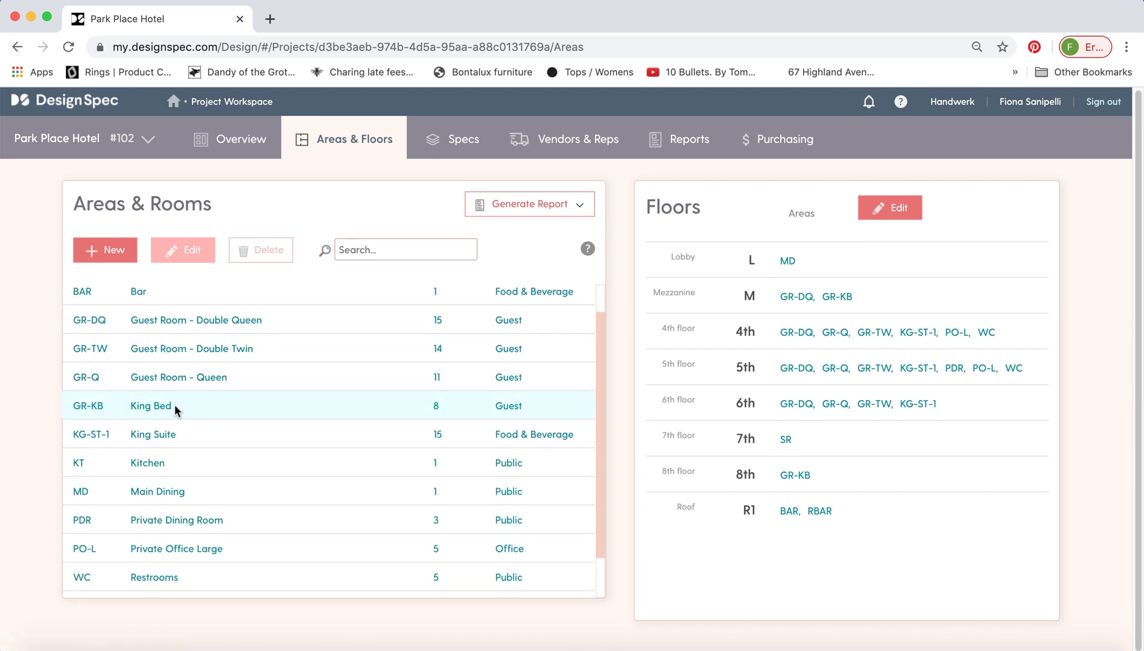
scroll(184, 361, down, 1)
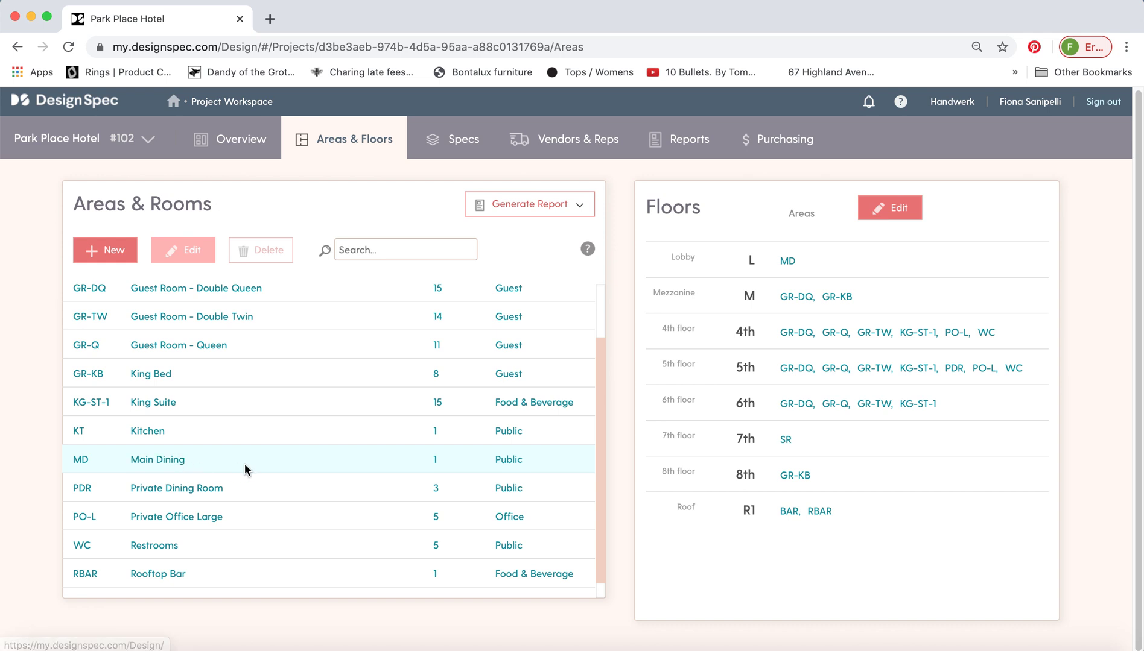
scroll(248, 462, down, 1)
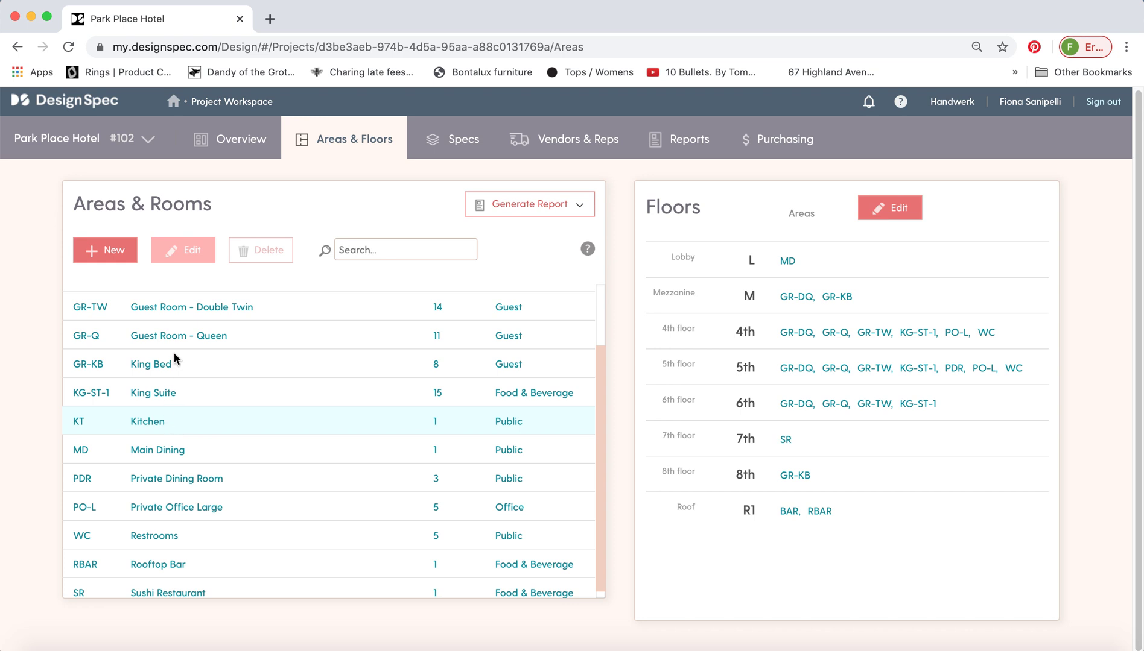
Open the Guest Room - Queen area form and toggle between overall and per-floor quantities
click(211, 335)
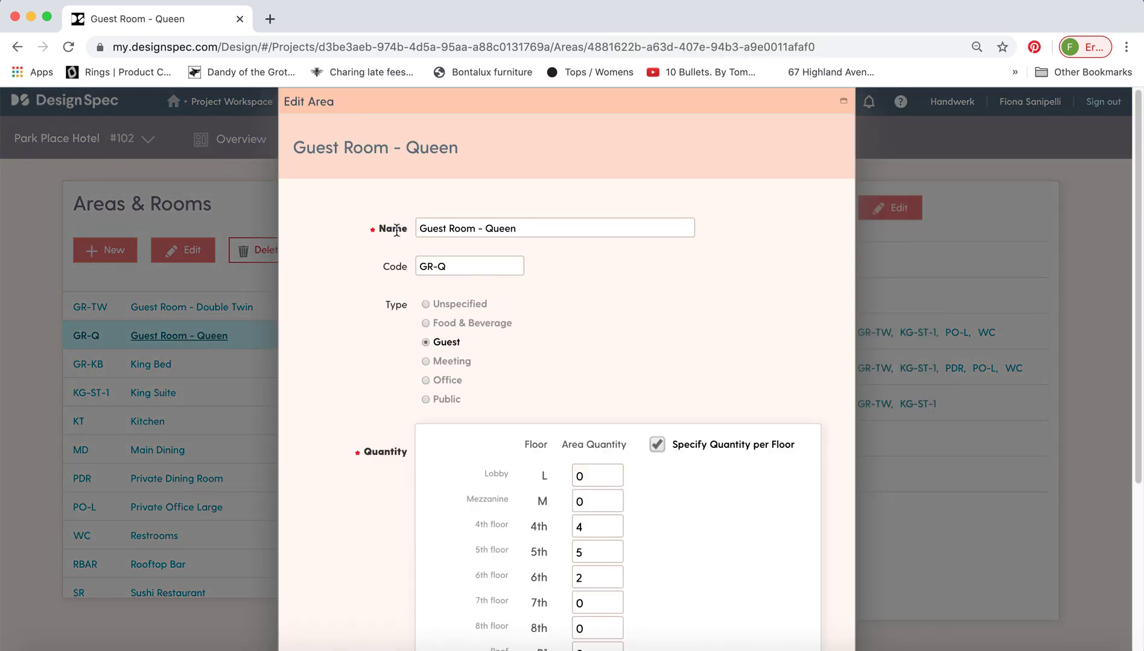
click(420, 227)
click(519, 259)
scroll(520, 259, down, 1)
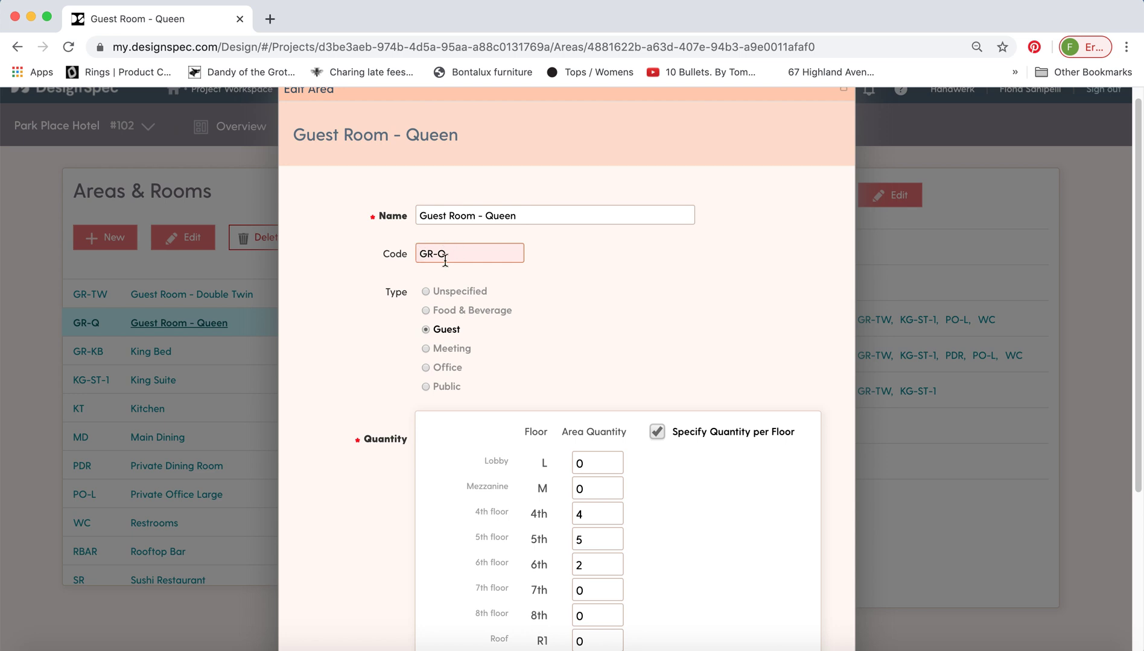
scroll(385, 306, down, 1)
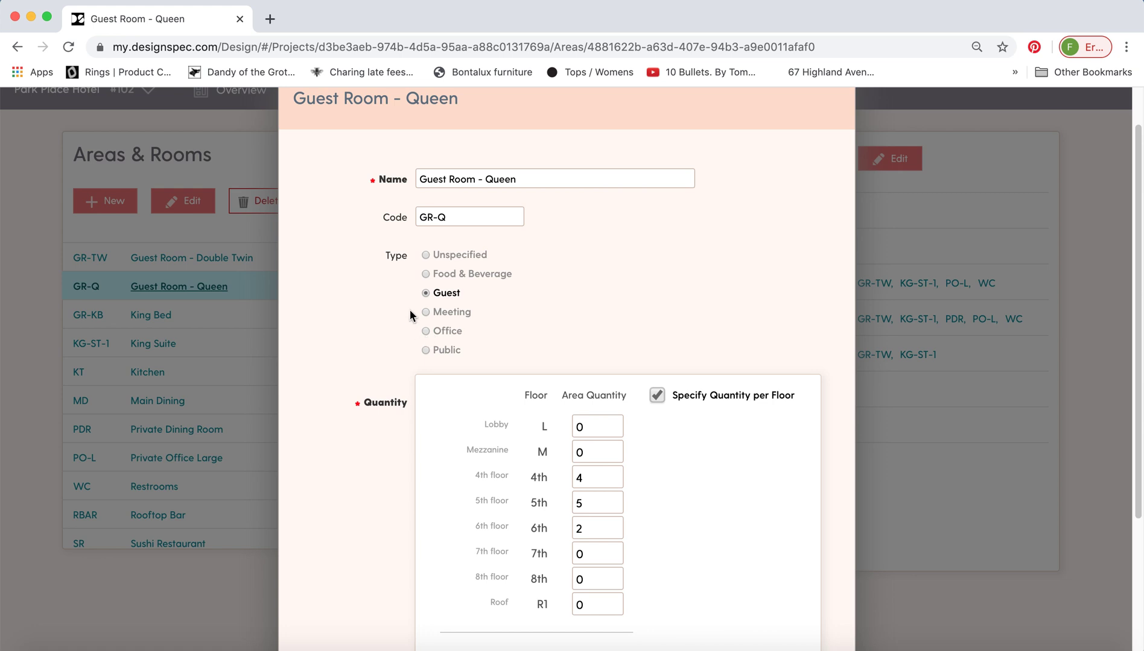
scroll(394, 292, down, 3)
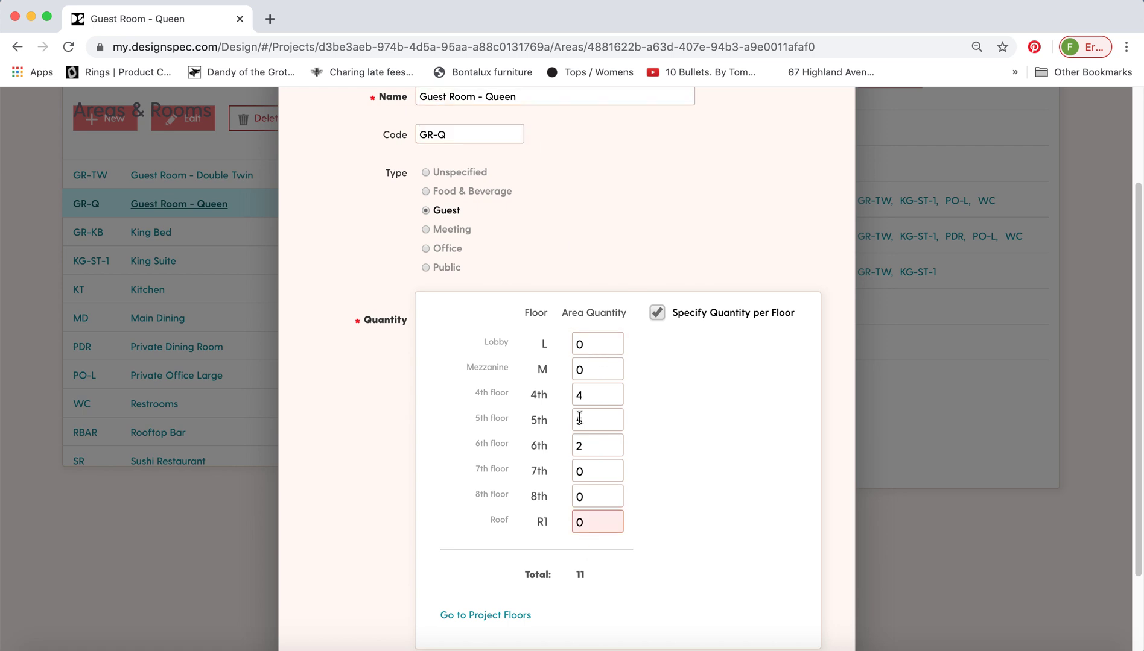
click(657, 312)
click(595, 482)
scroll(614, 375, down, 5)
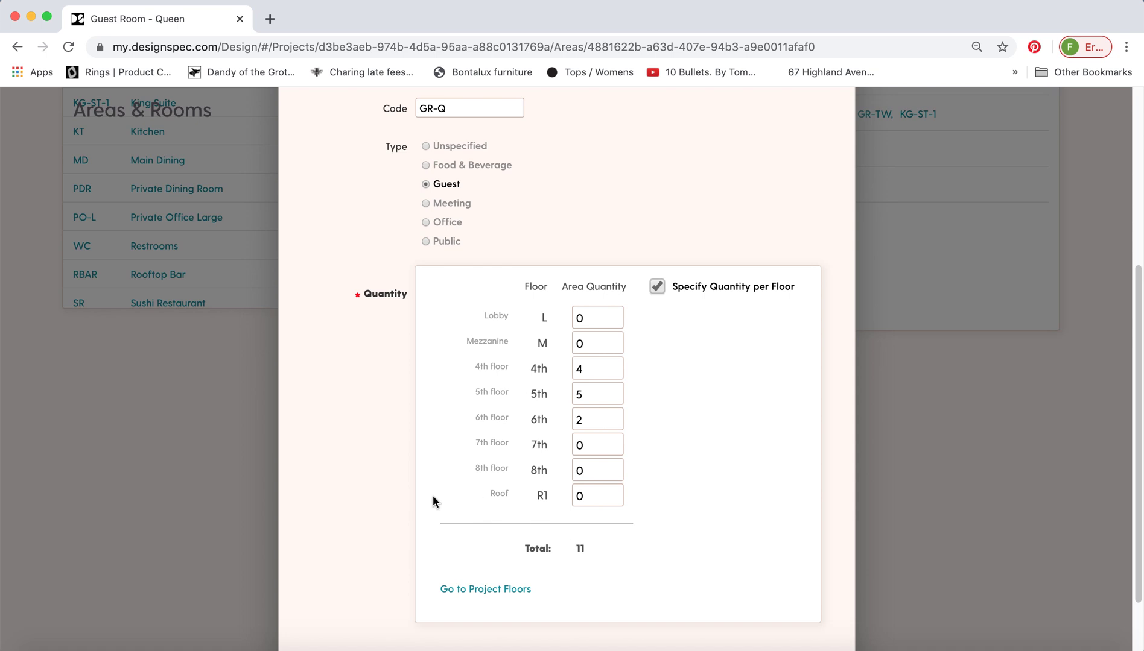
scroll(436, 480, up, 2)
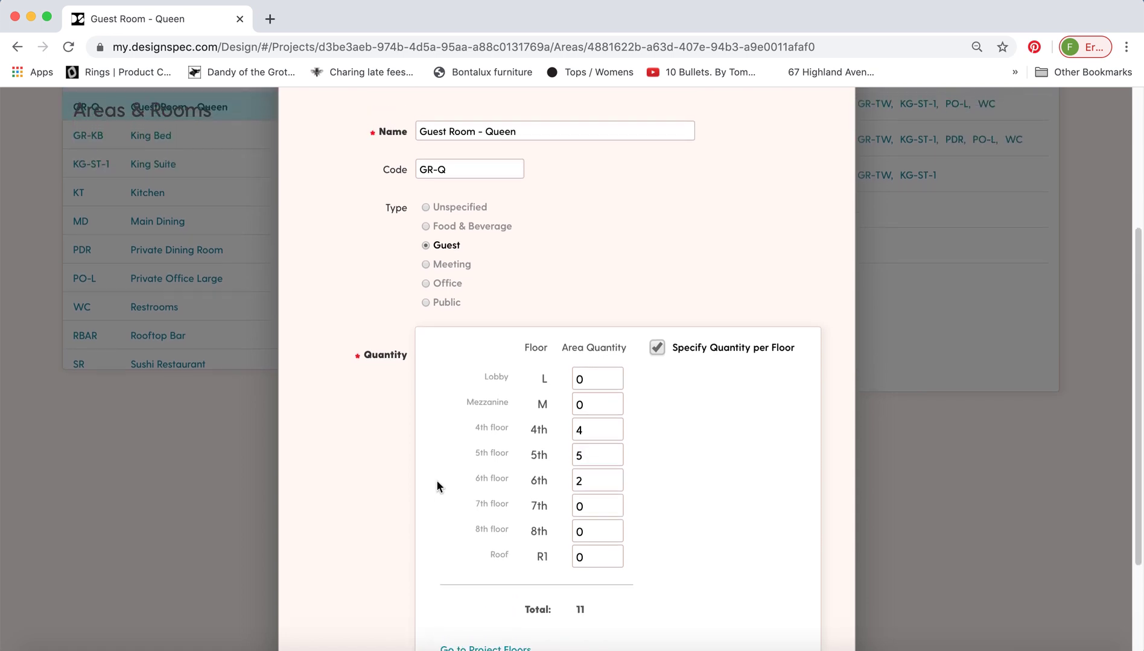
scroll(437, 481, up, 1)
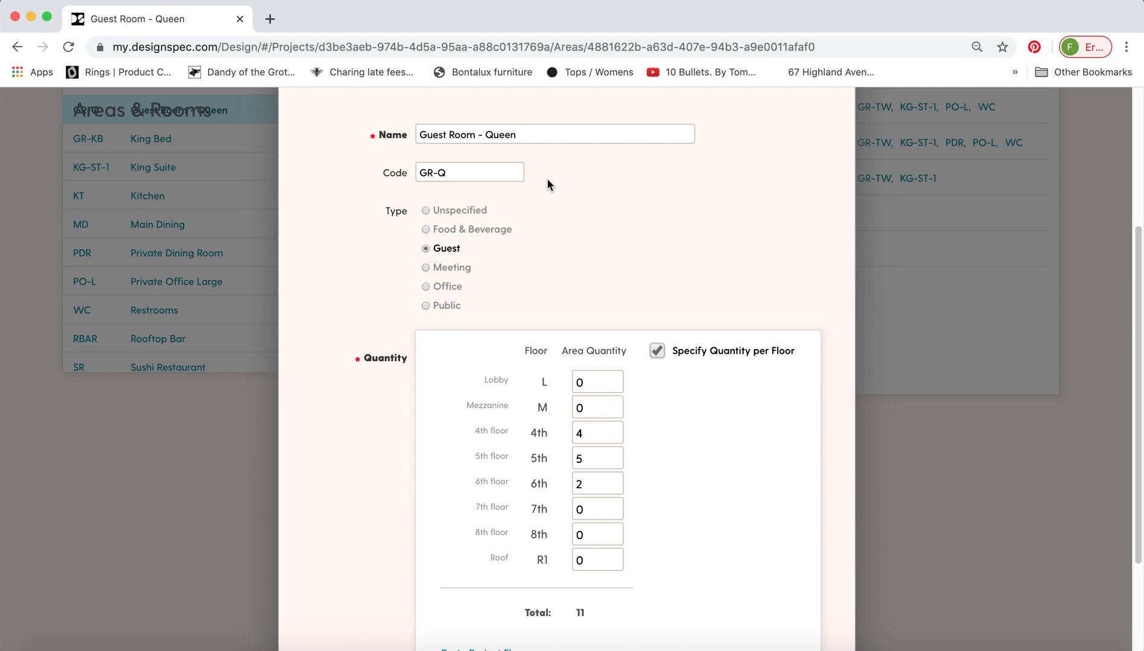
Discard the area form edits and switch to the project's Specs list
click(462, 140)
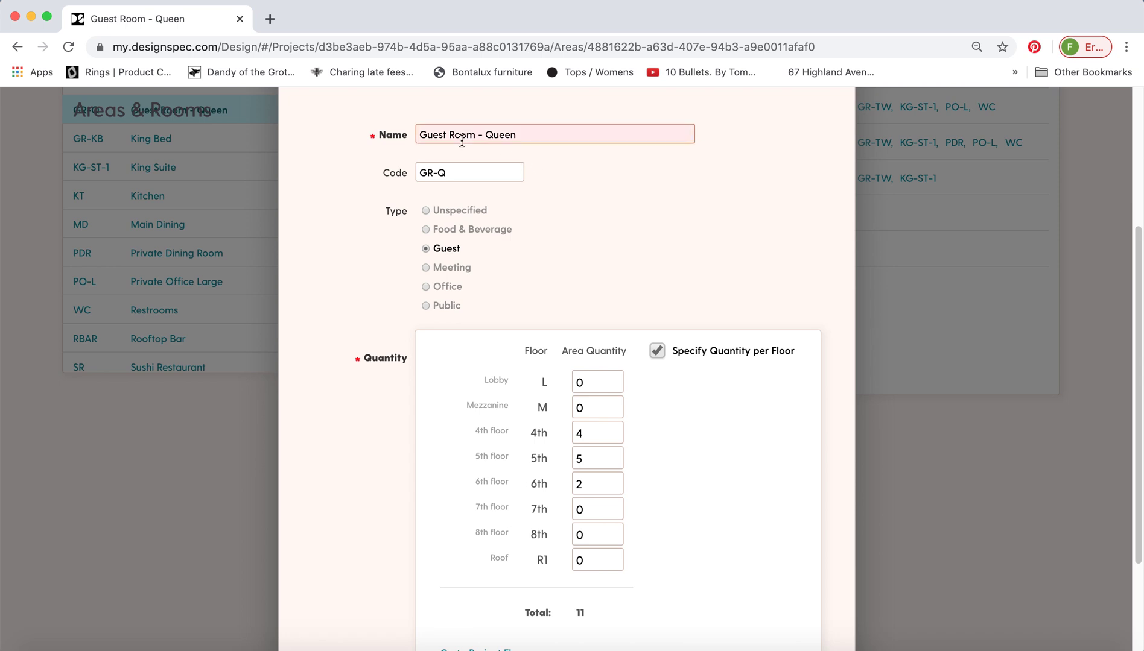
click(532, 181)
scroll(524, 200, up, 1)
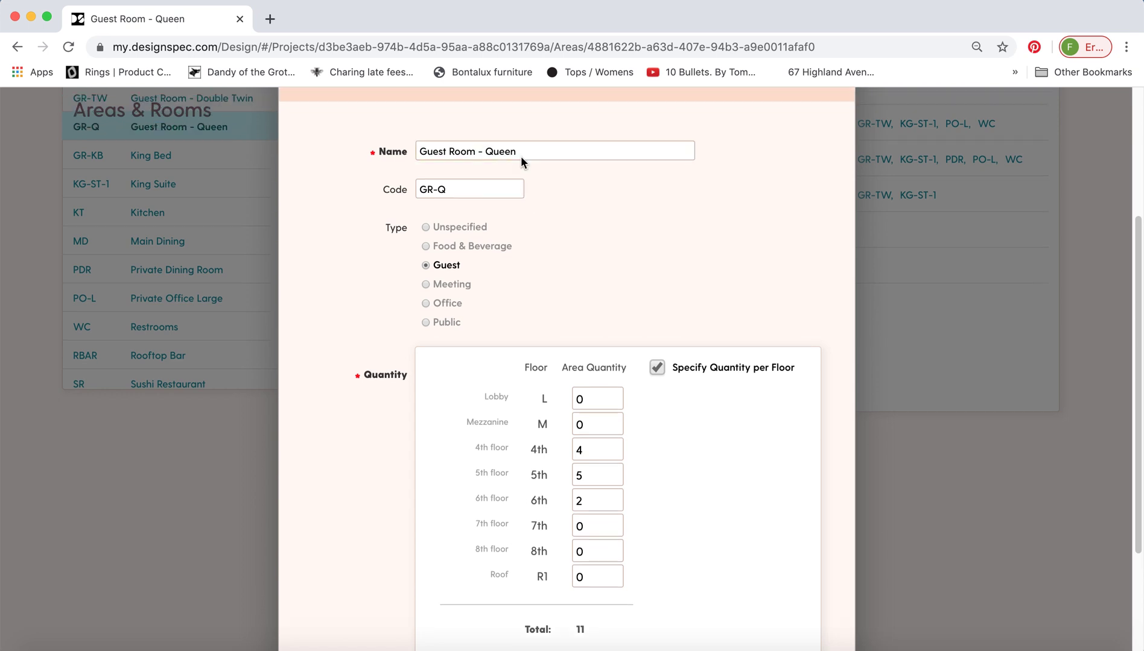
scroll(597, 233, down, 5)
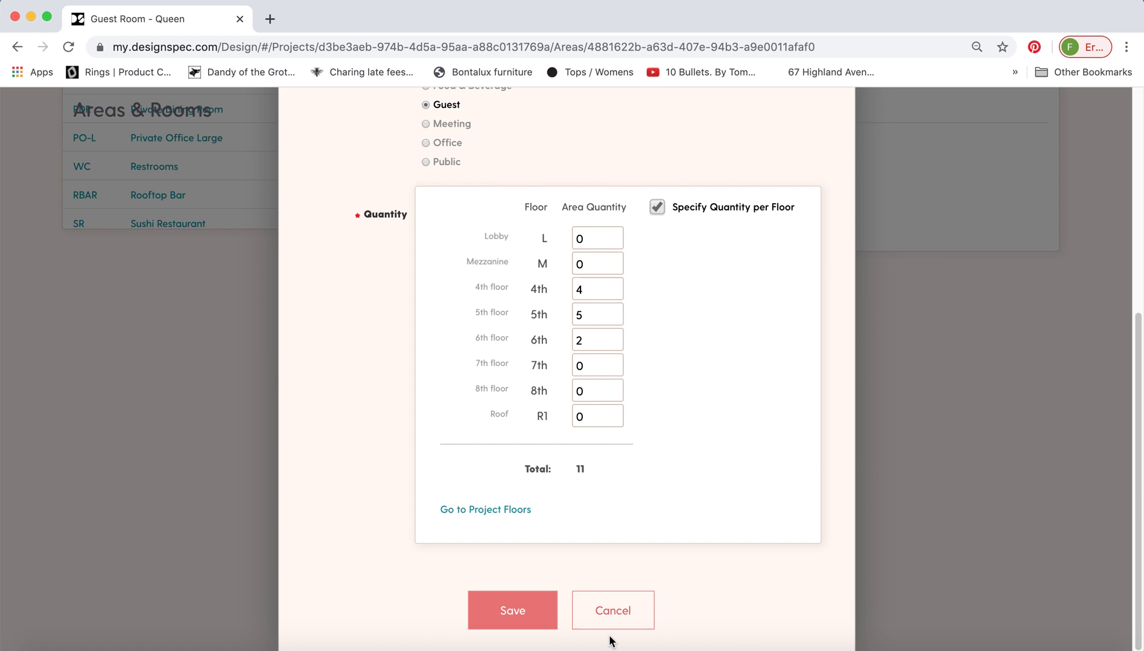
click(601, 610)
click(553, 411)
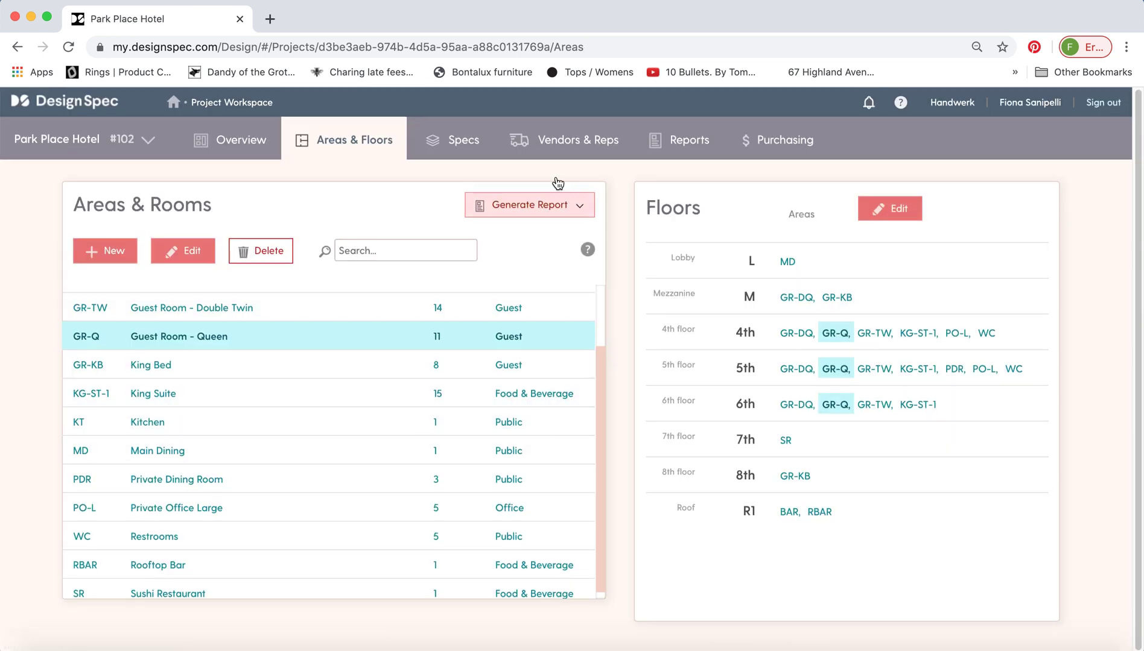
click(464, 144)
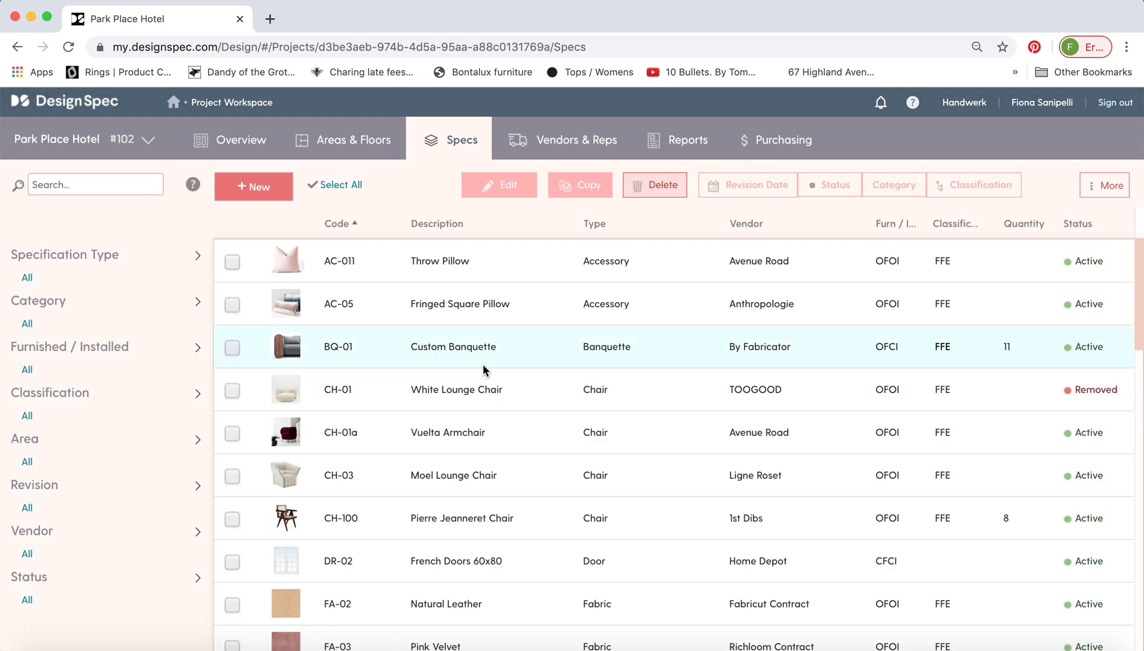
Filter specs by the Fabric, then Hardware, specification type, clearing each filter
scroll(484, 370, down, 1)
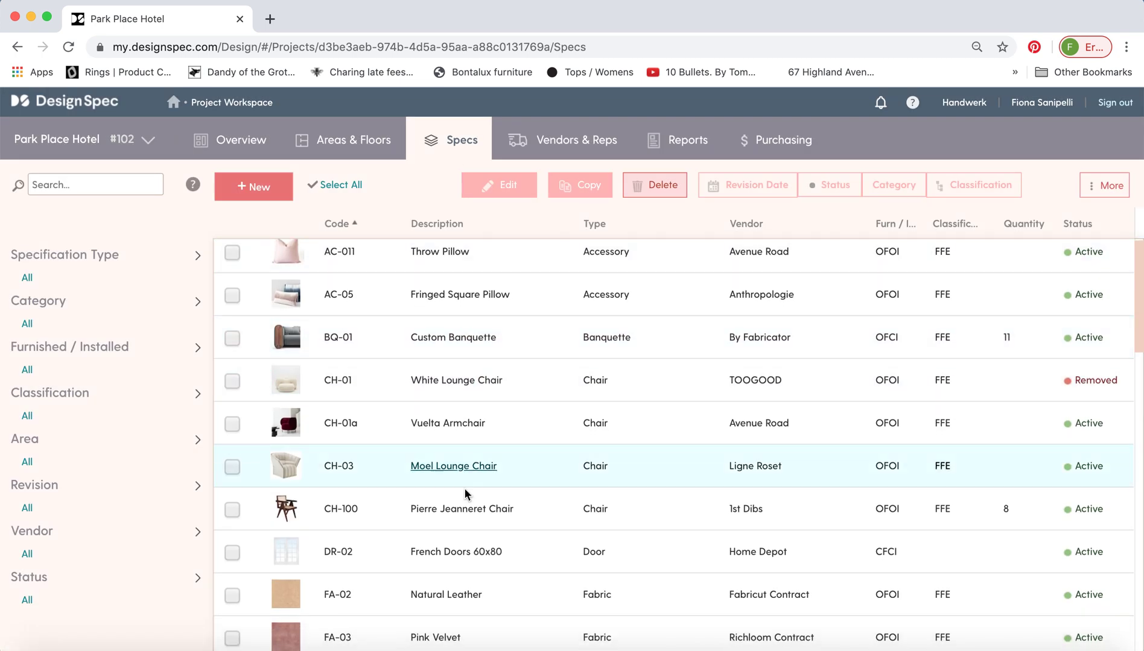
scroll(465, 492, down, 8)
scroll(464, 493, up, 6)
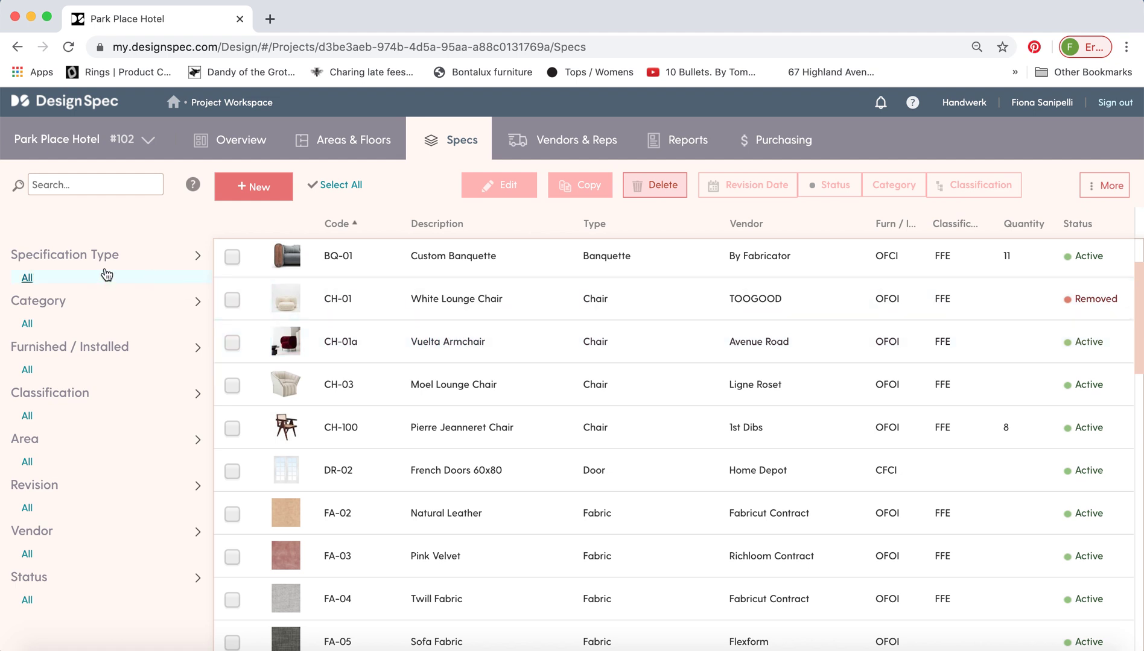
click(30, 281)
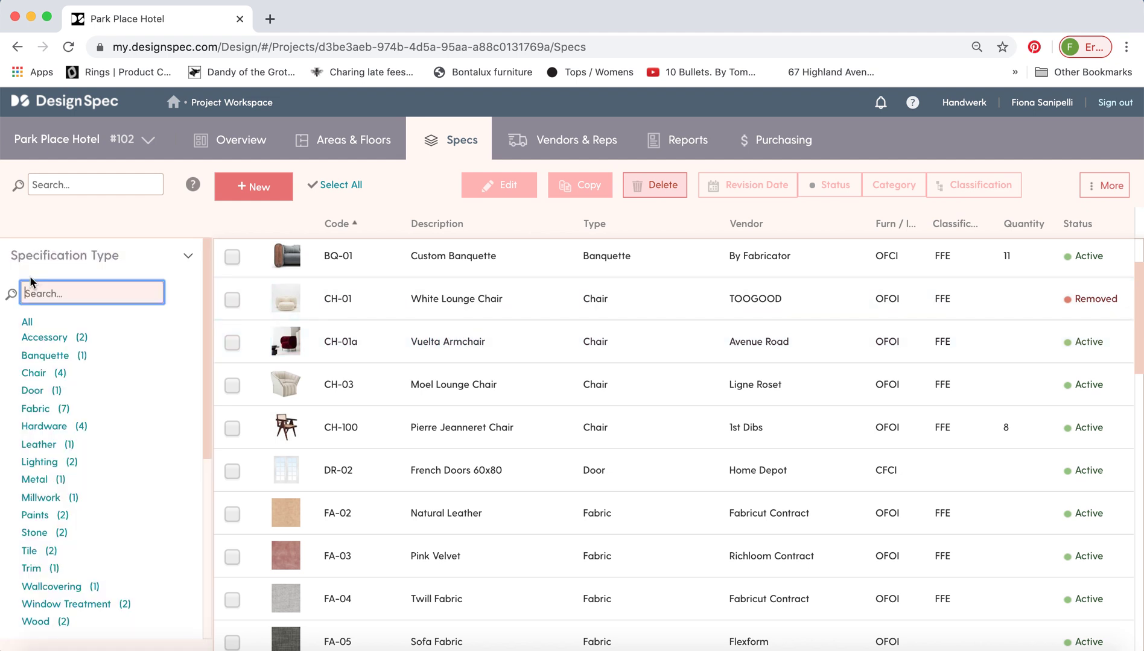
click(51, 409)
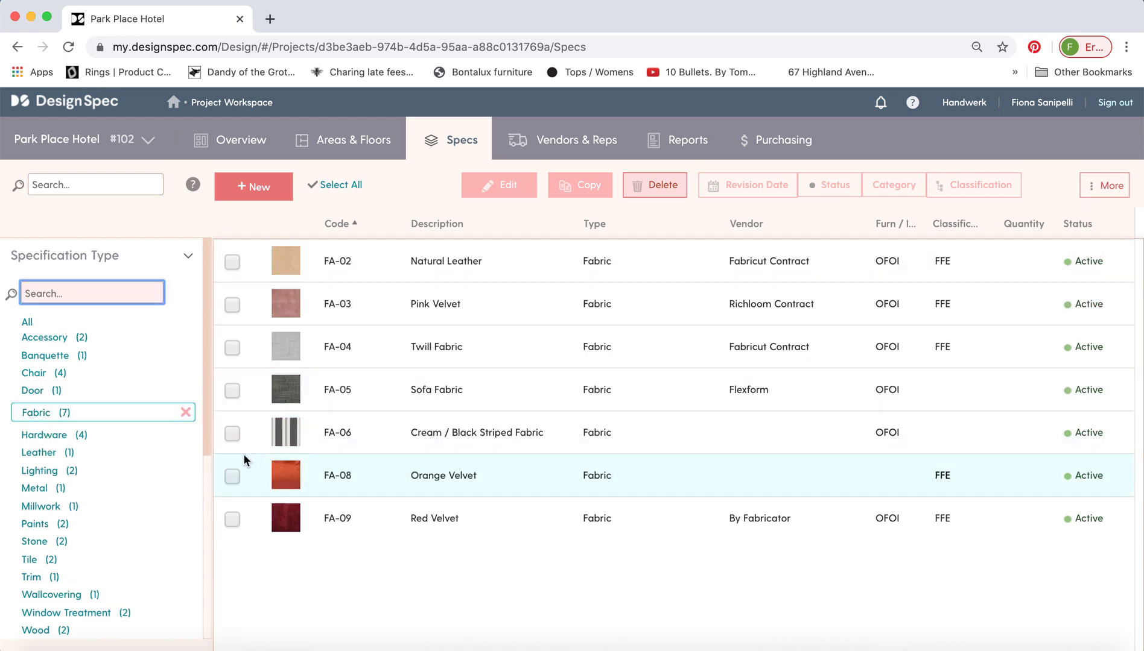
click(186, 414)
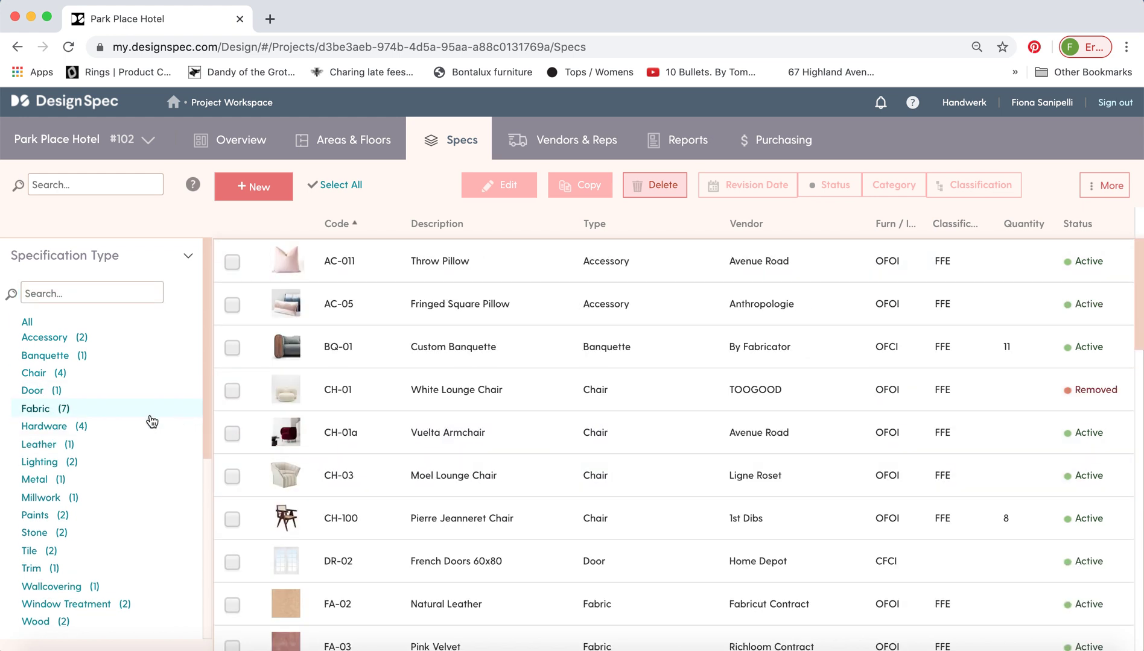
click(75, 431)
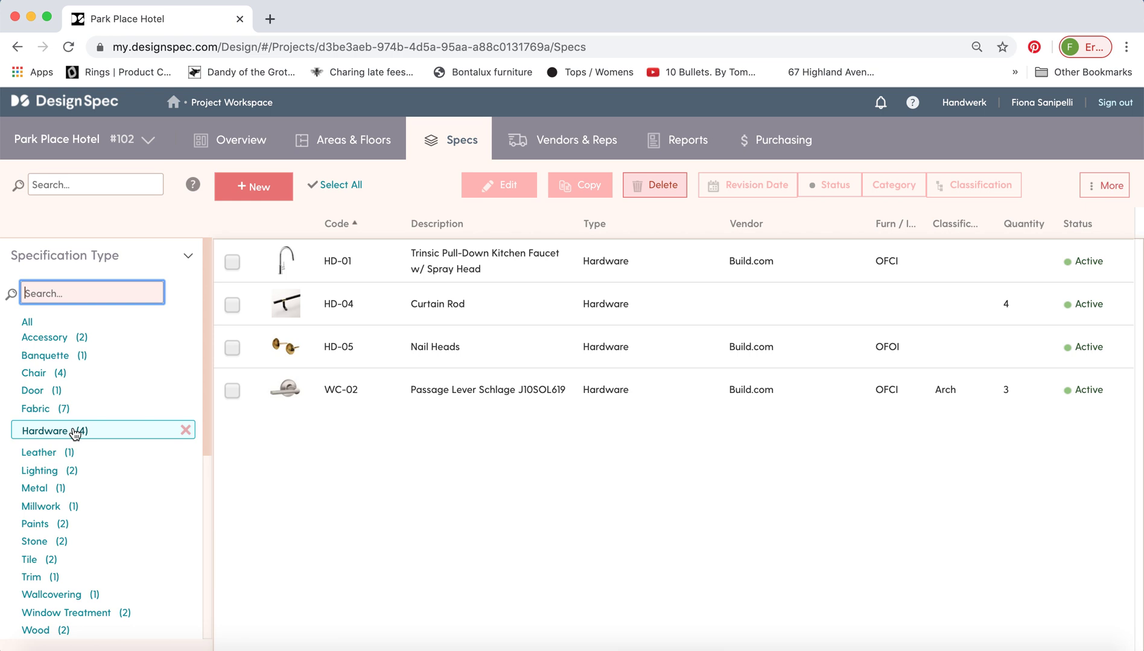
click(186, 431)
Filter the specs to the Bar area and select all eight
scroll(108, 442, down, 5)
click(30, 496)
scroll(75, 462, down, 2)
click(67, 436)
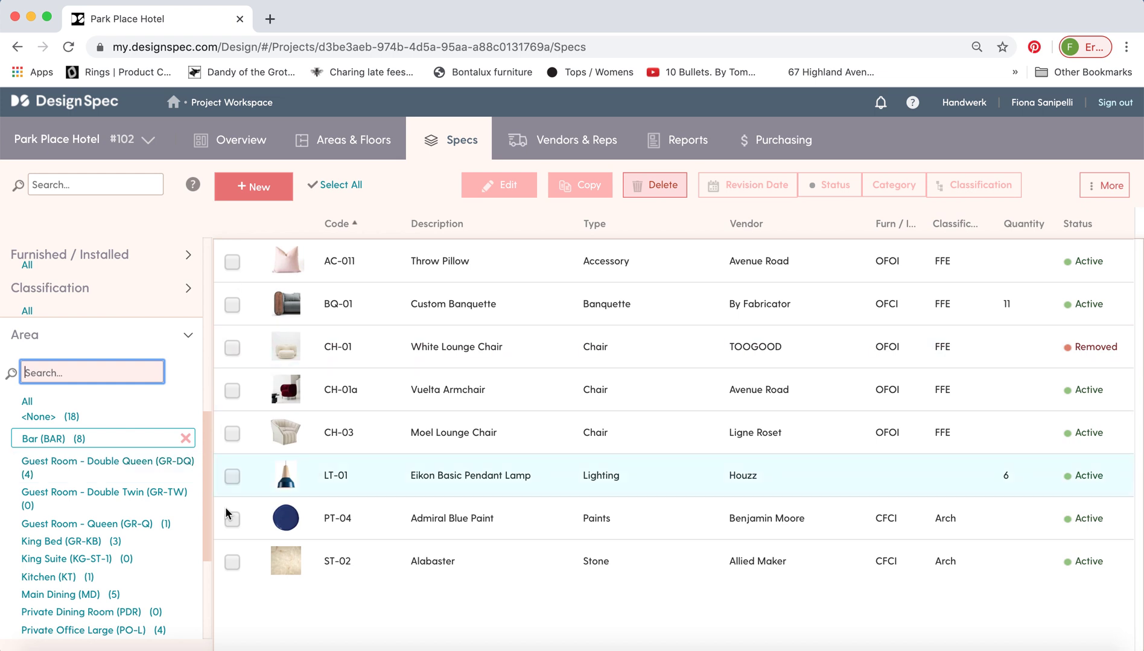
click(341, 185)
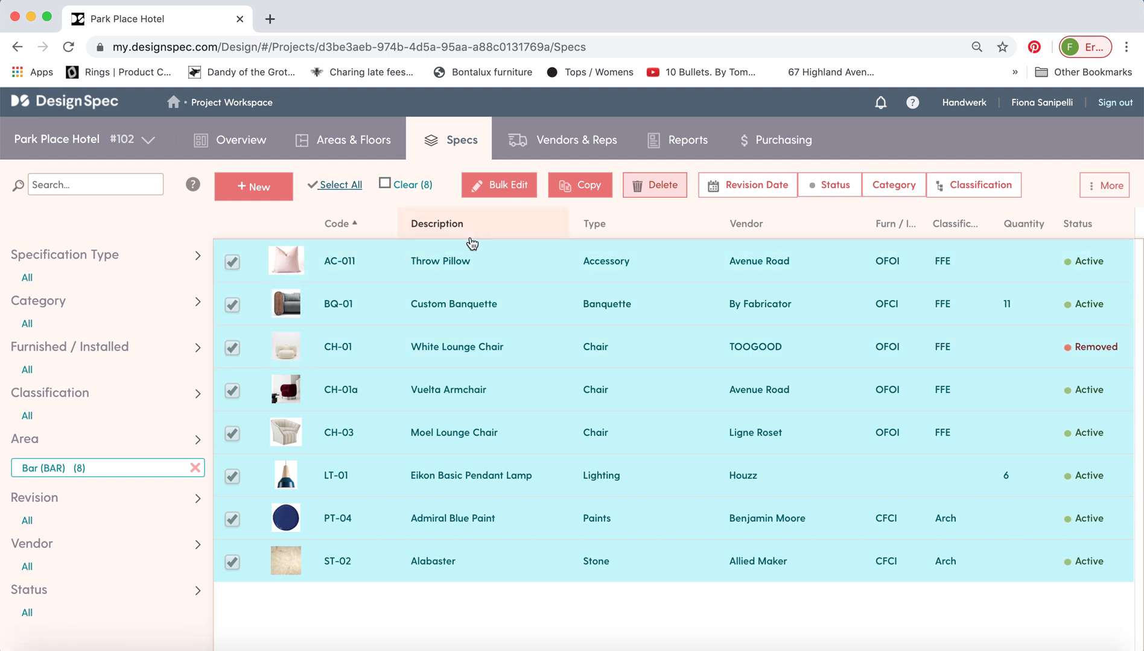
View the revision dates, clear the selection and Bar filter, and start a new spec
click(729, 186)
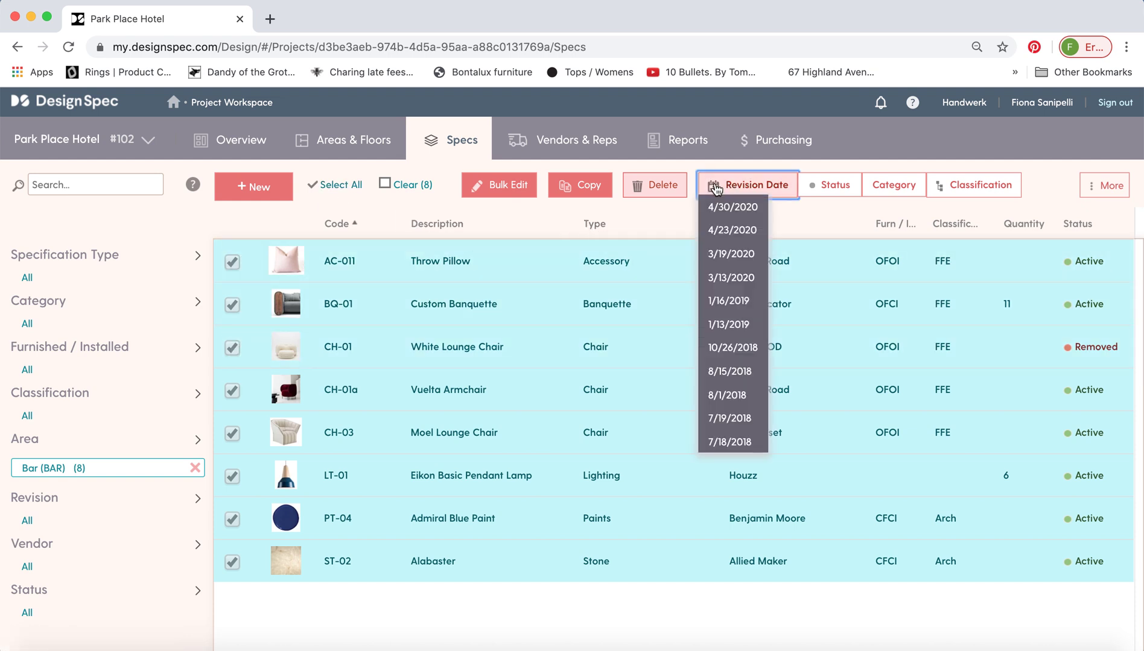
click(685, 207)
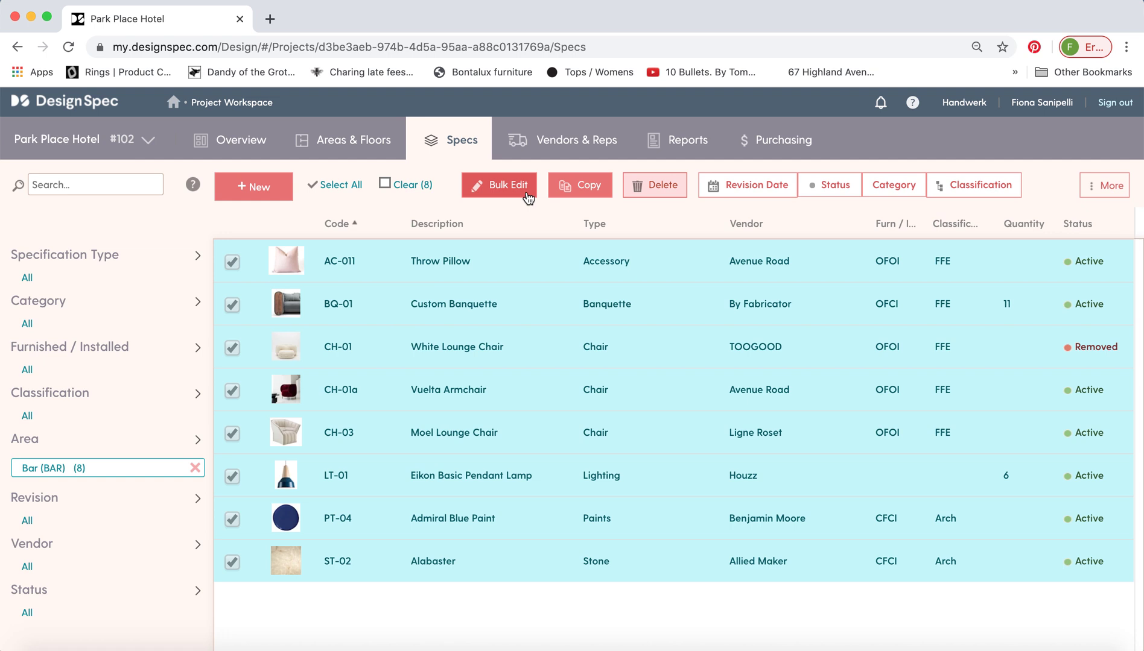
click(408, 185)
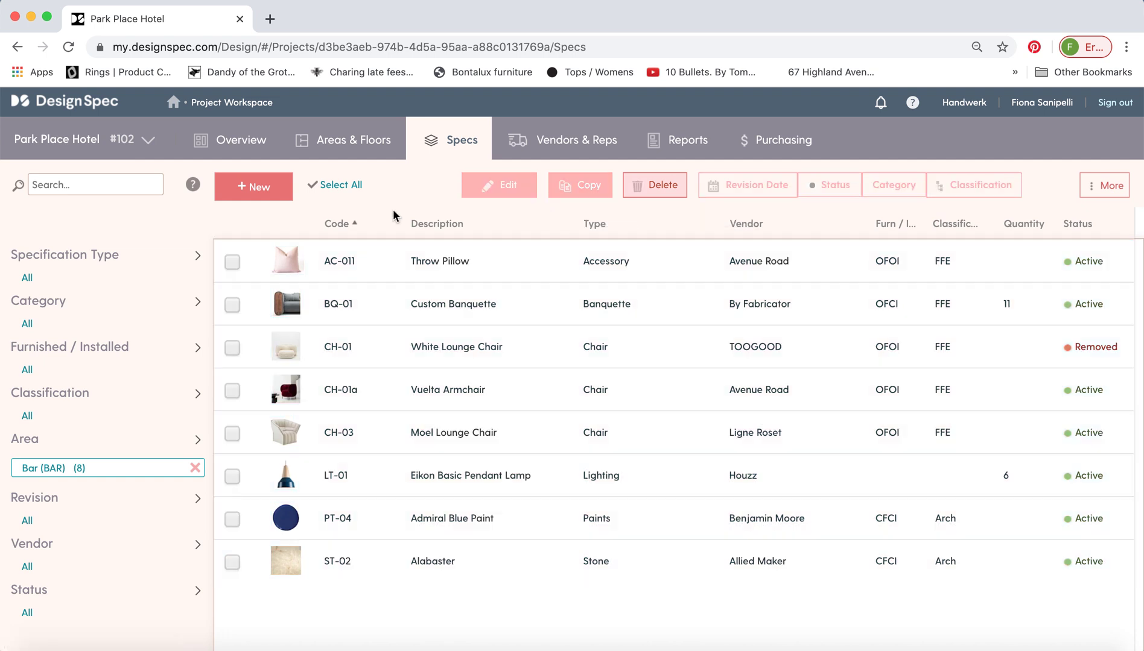
click(195, 468)
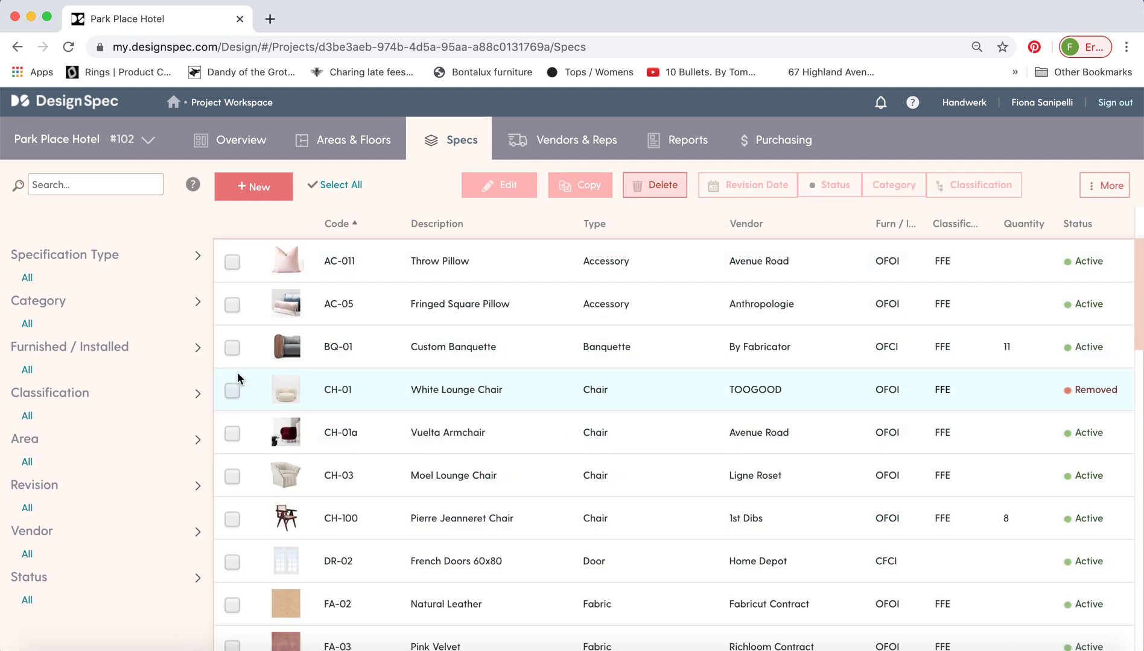
click(278, 192)
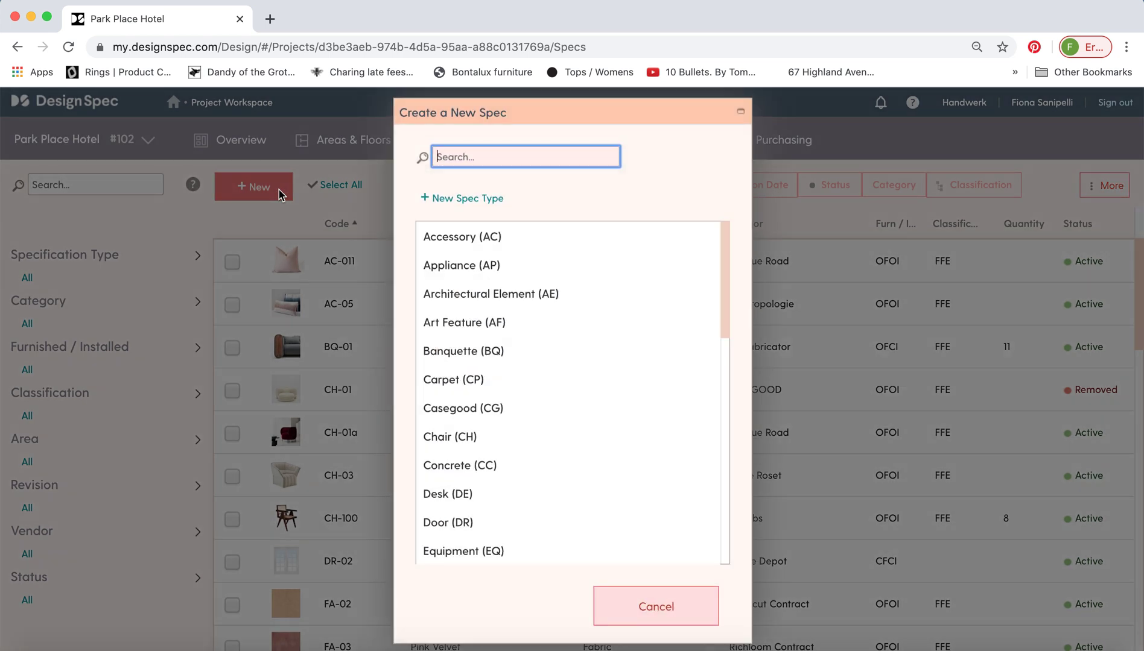
Choose Banquette (BQ) as the new spec type and begin editing its code
scroll(528, 380, down, 3)
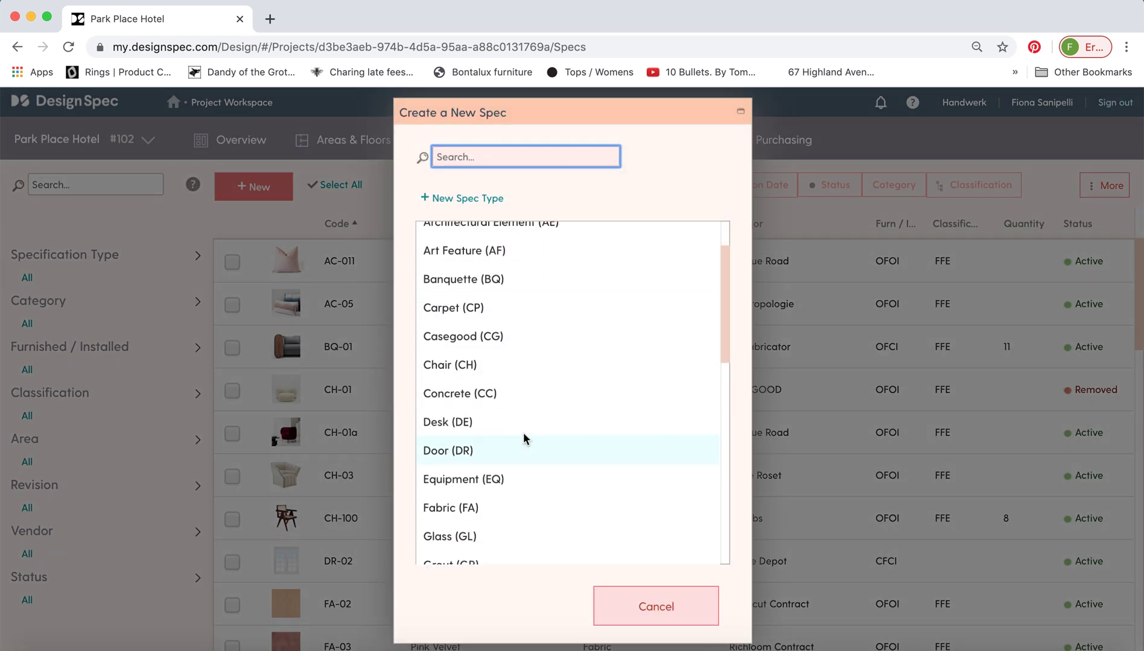
scroll(523, 433, up, 1)
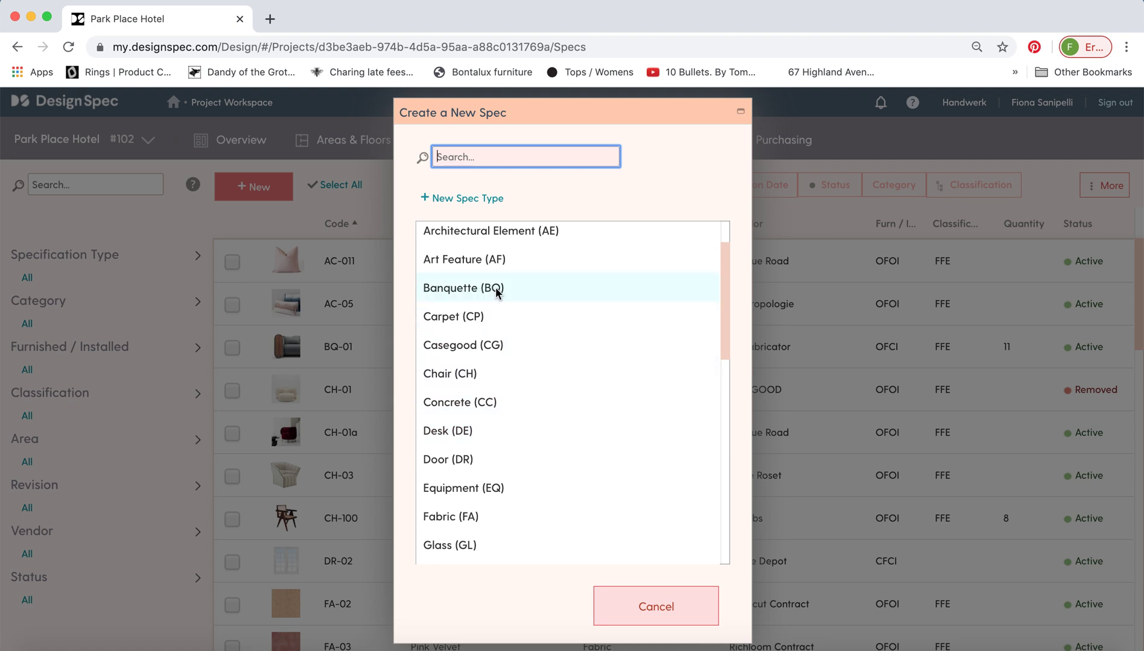
click(495, 288)
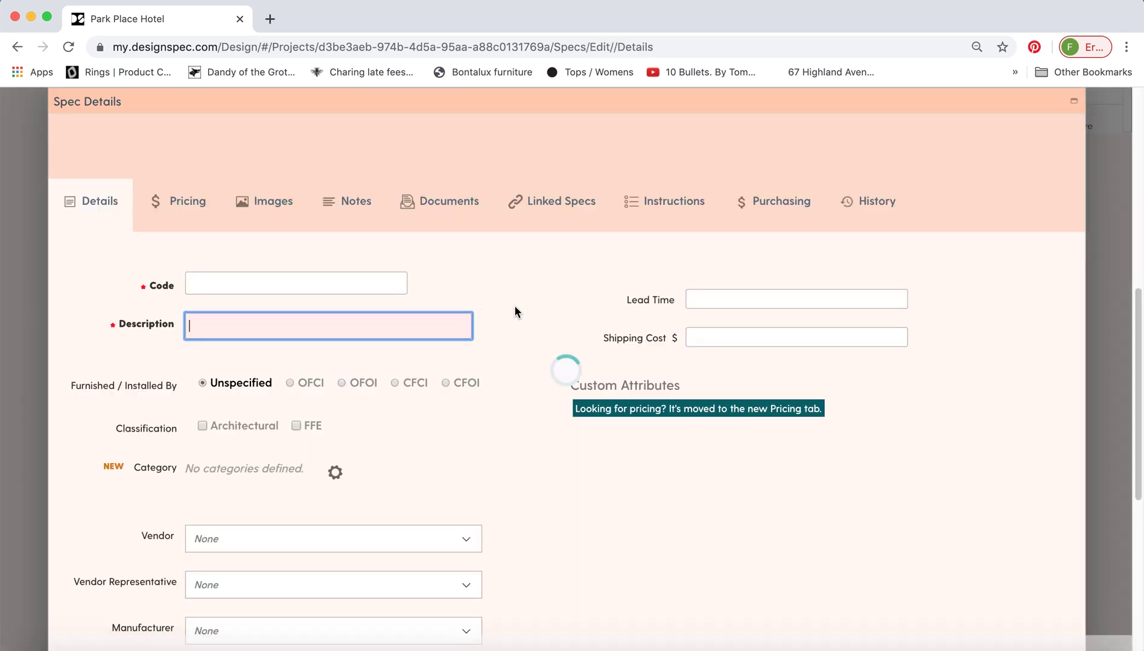
click(258, 278)
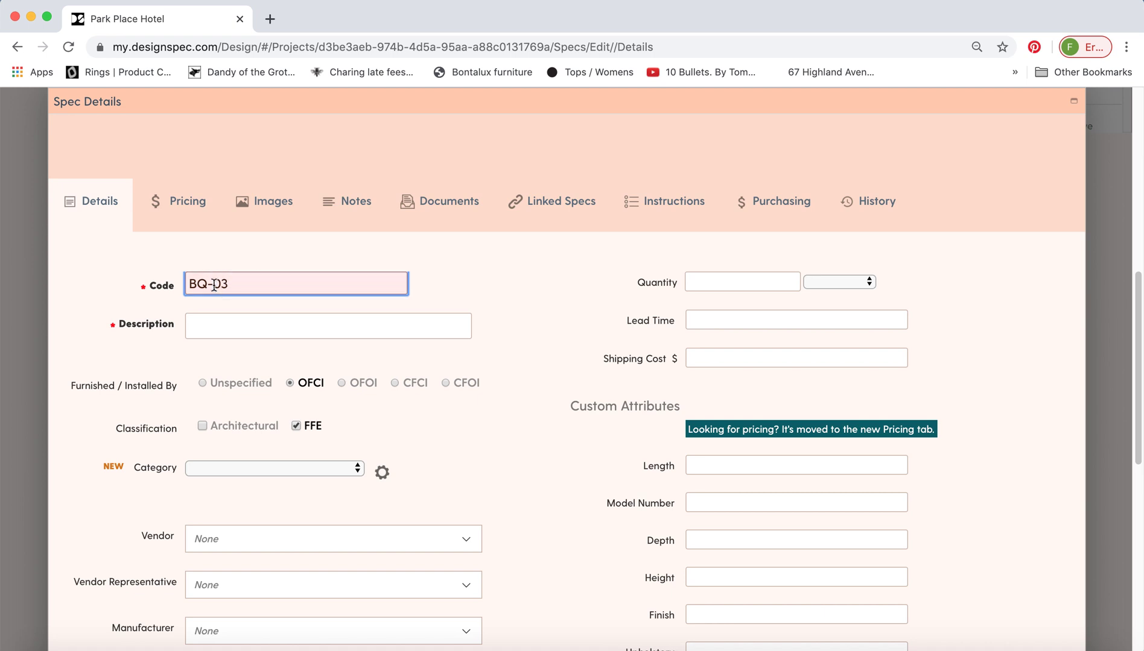
Set the code to BQ-03A and the description to Custom Banquette
text(A)
click(209, 325)
click(262, 361)
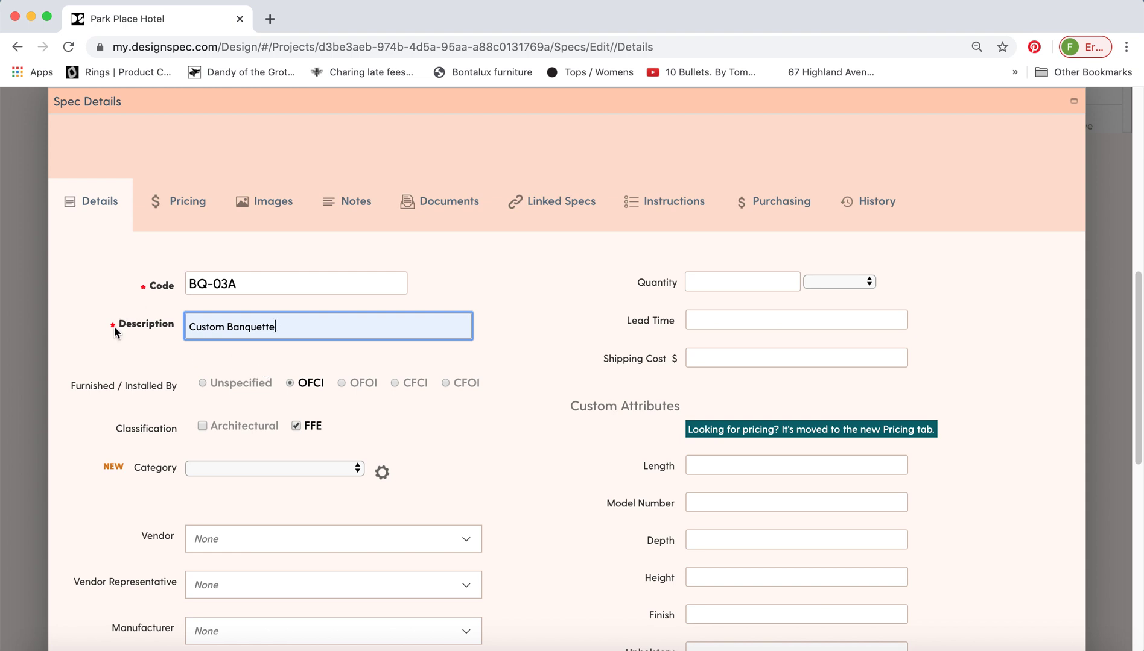
click(494, 334)
Cycle Furnished/Installed through Unspecified and OFOI, leaving it at OFCI
scroll(522, 325, down, 3)
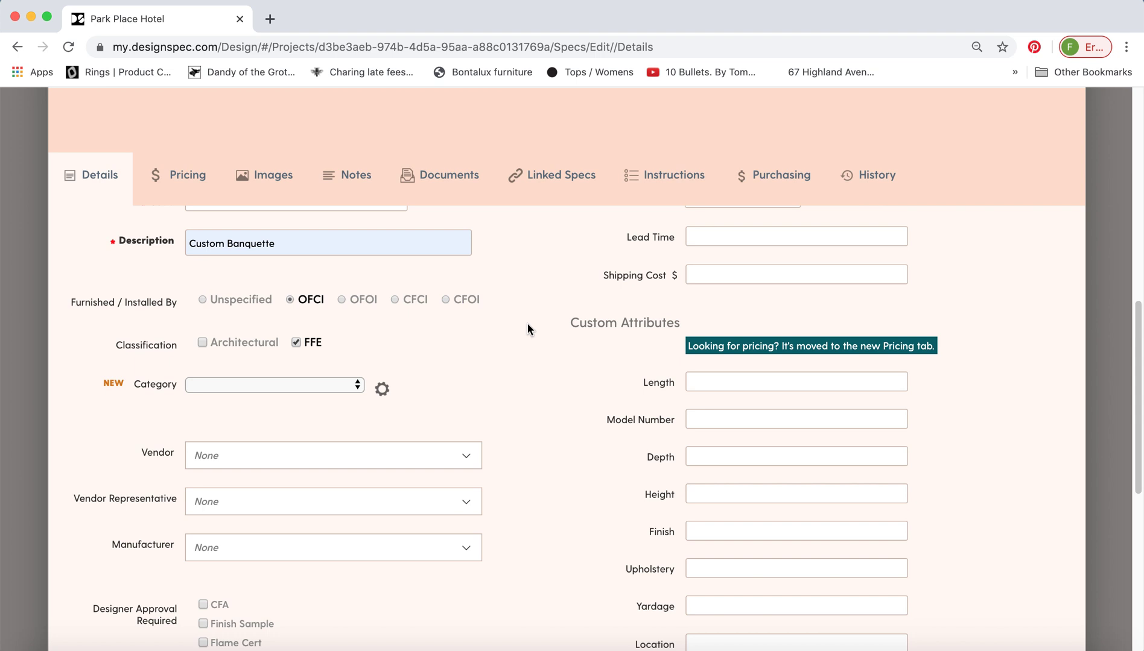
click(204, 301)
click(343, 302)
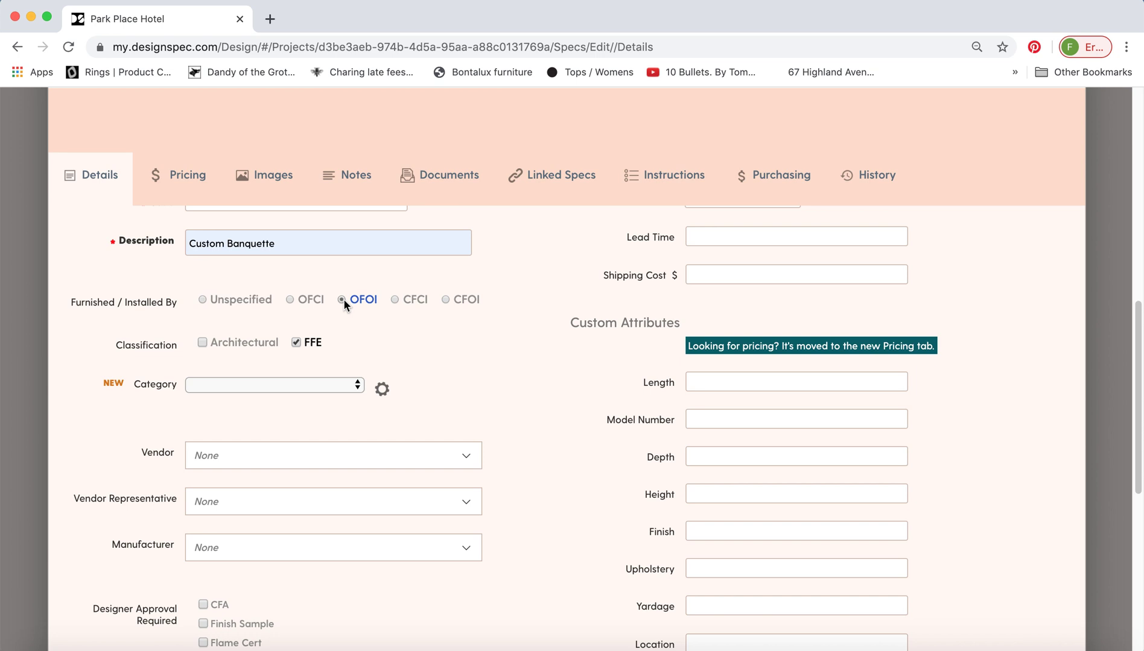
click(290, 300)
scroll(326, 320, down, 2)
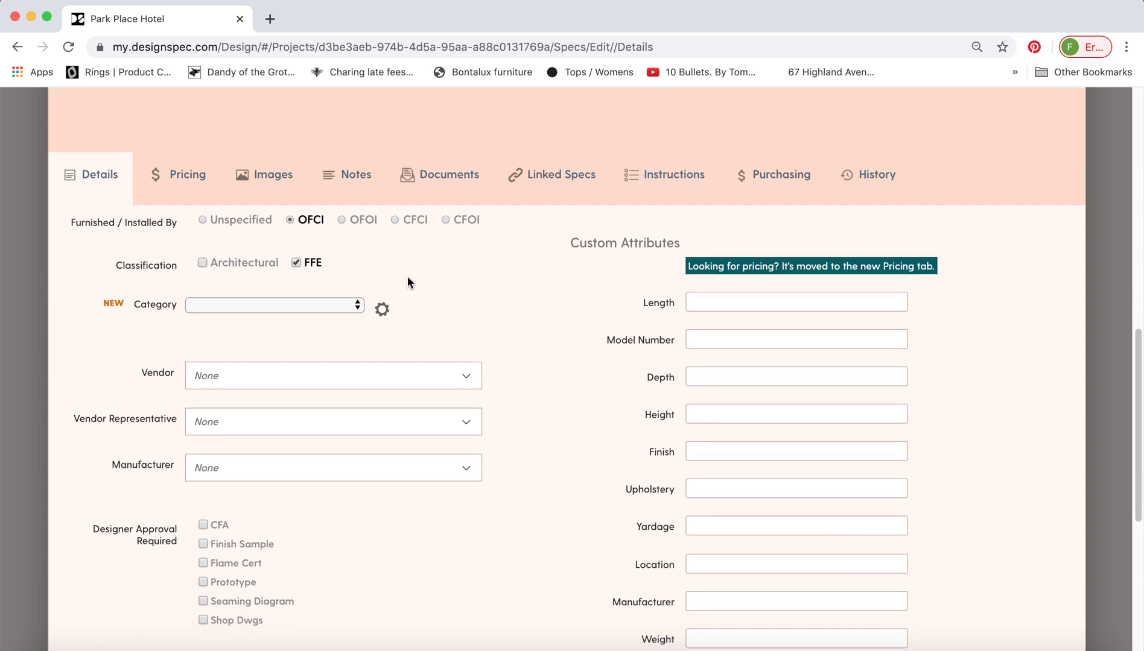
Keep the spec category set to Furniture
click(360, 302)
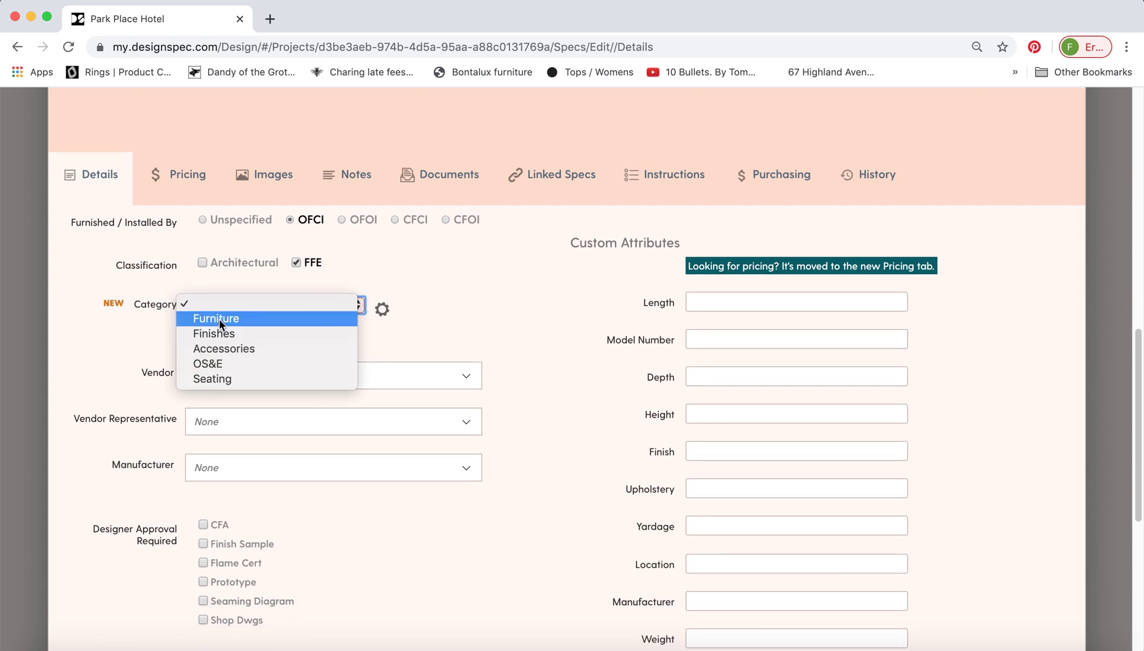
click(219, 318)
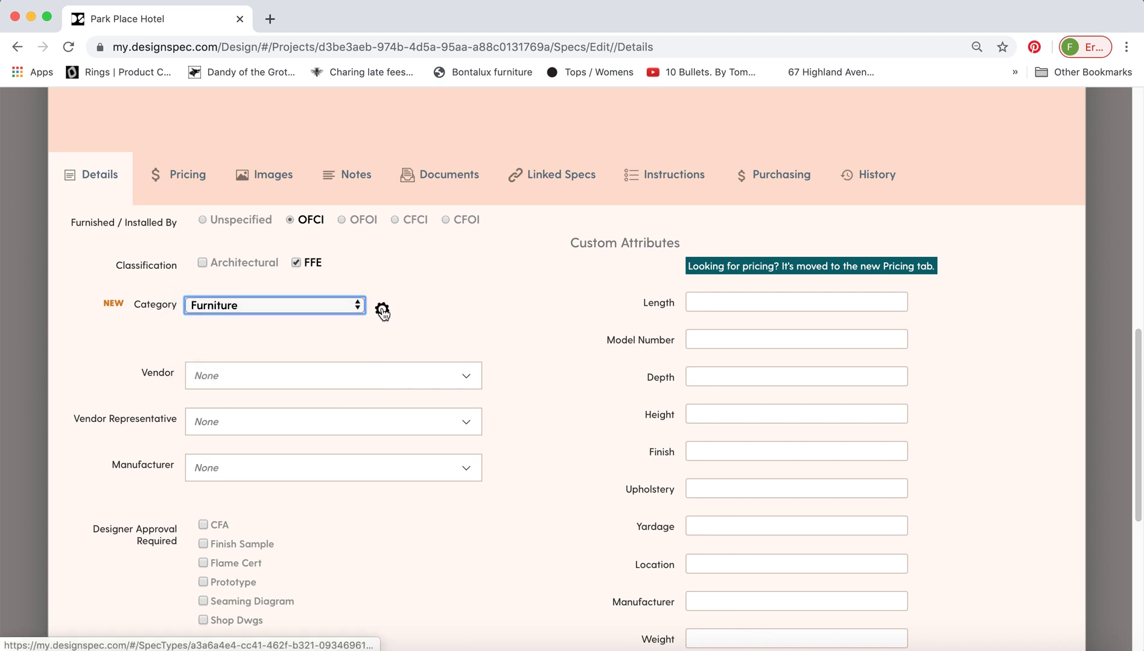
click(482, 310)
scroll(533, 332, down, 1)
scroll(532, 333, down, 2)
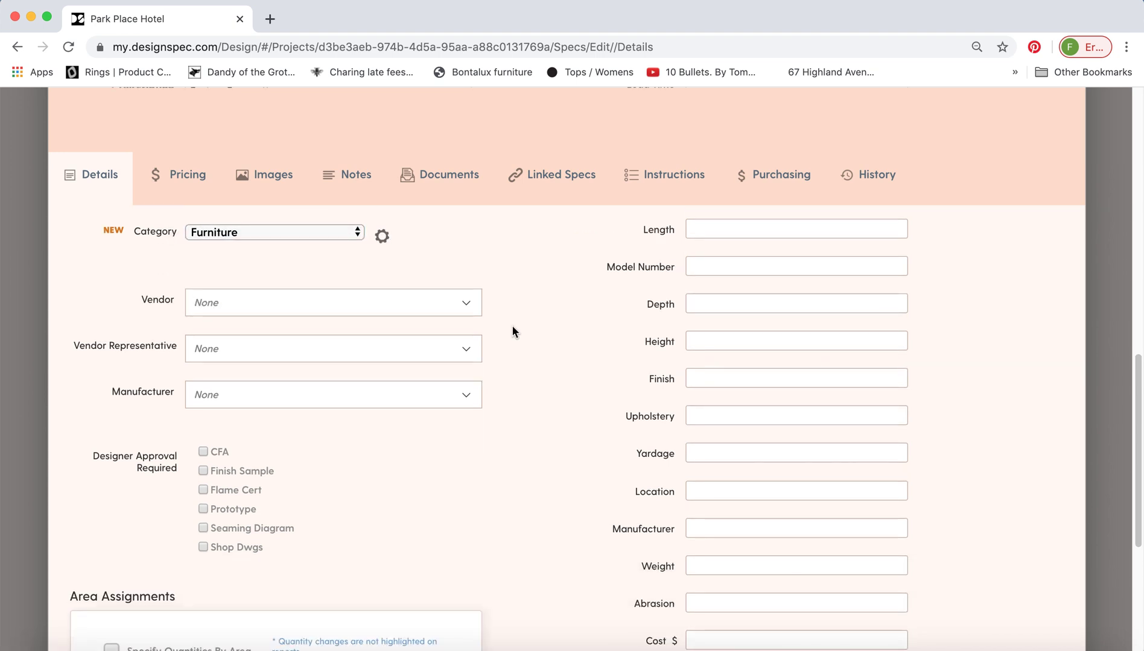
Set the vendor to Anewall and pick its representative contact
click(469, 312)
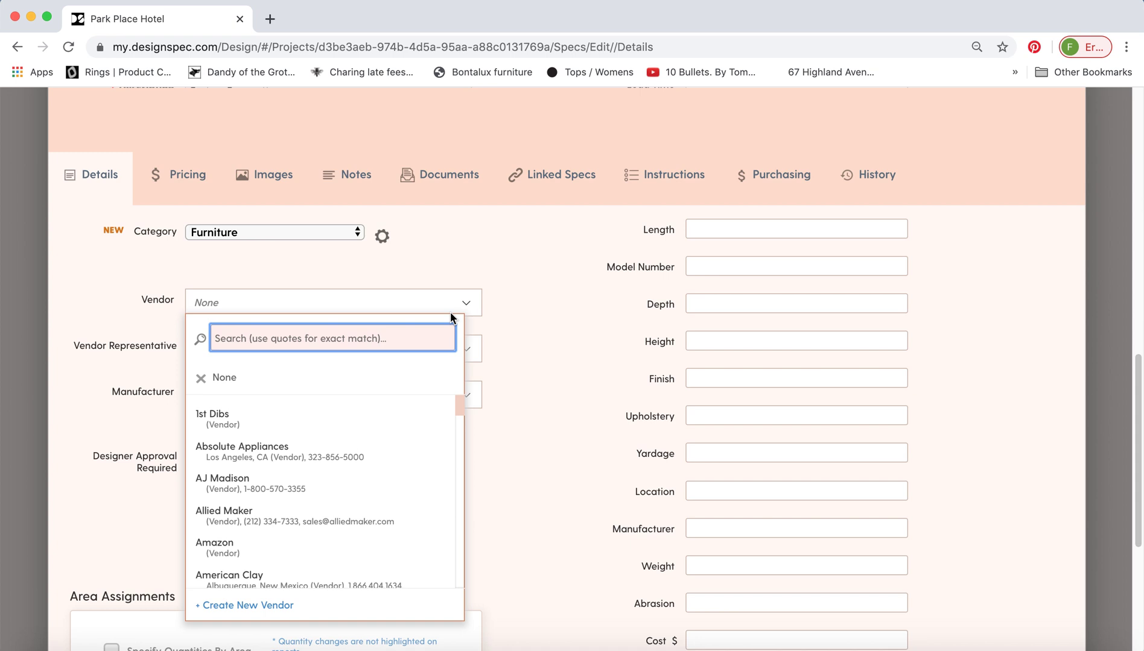
drag(459, 404, 459, 405)
scroll(384, 473, down, 1)
scroll(383, 473, down, 4)
click(304, 550)
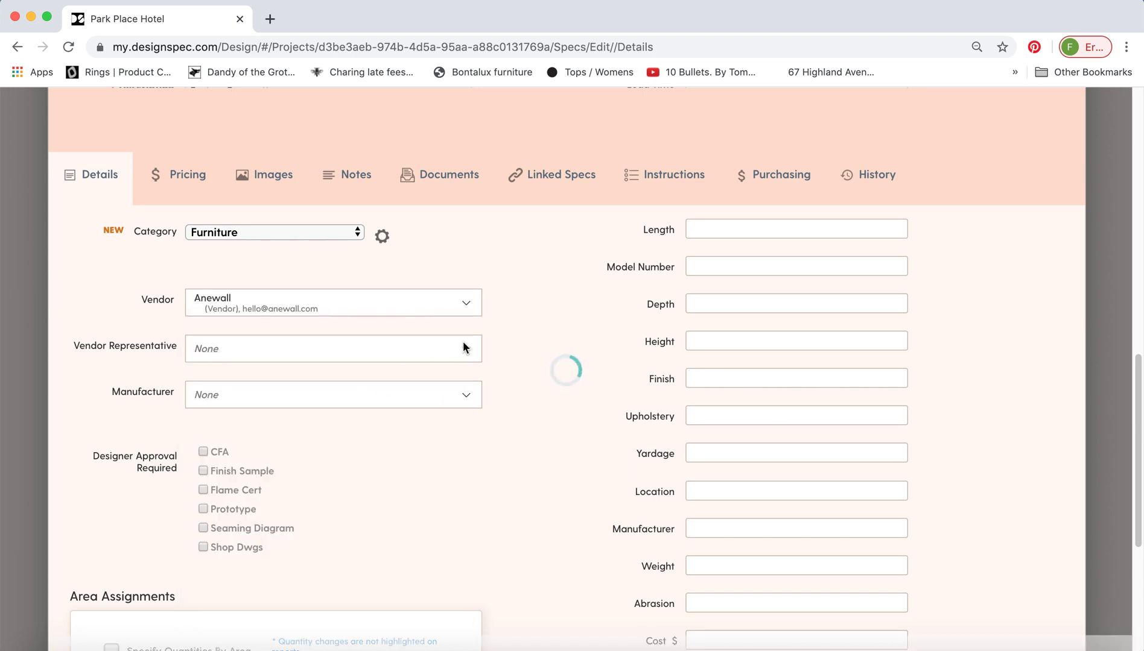
click(466, 369)
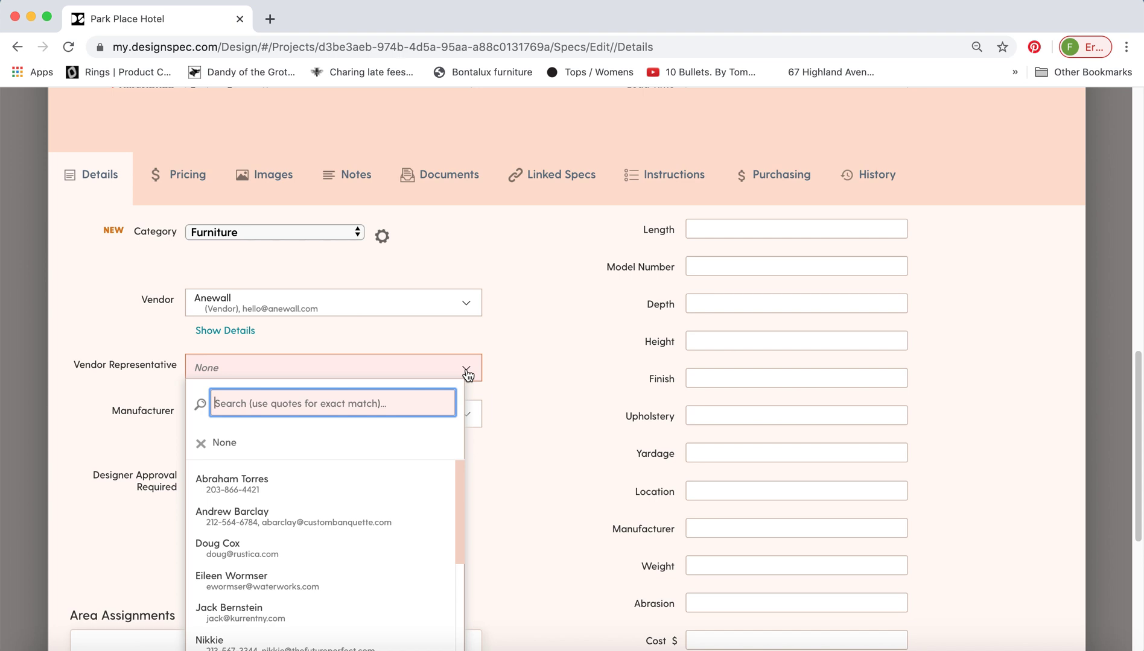
click(275, 525)
Search 'ban' and set the manufacturer to Banquette Fabricator
click(468, 416)
text(ban)
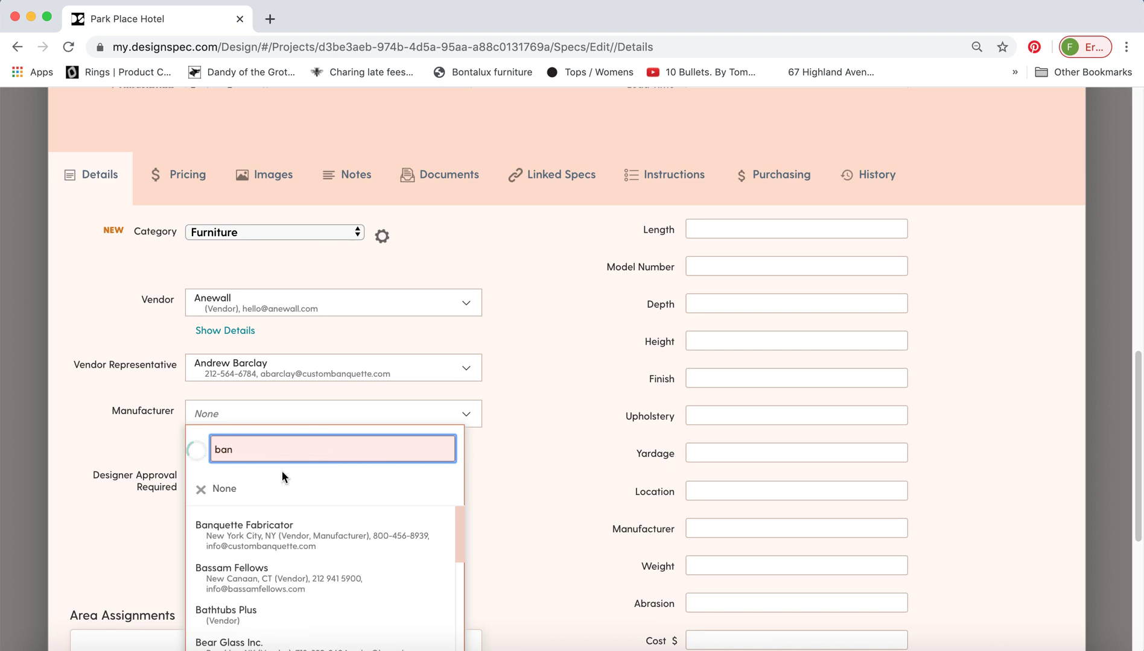
click(246, 531)
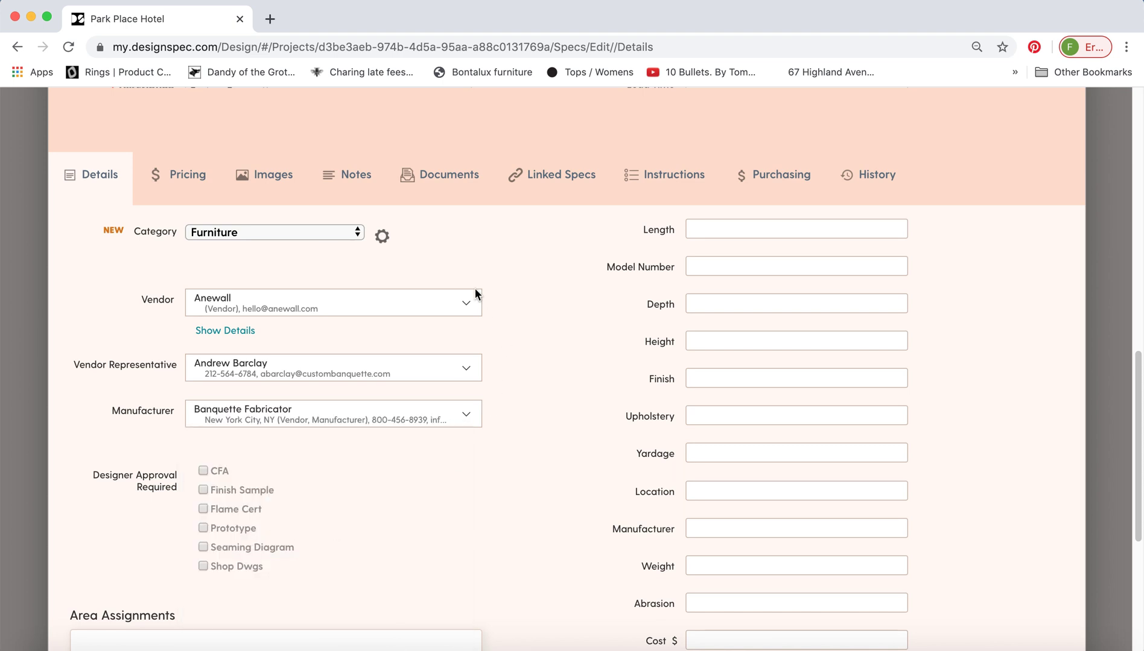
Require Shop Dwgs, Seaming Diagram and Prototype approvals
scroll(505, 413, down, 1)
scroll(506, 414, down, 1)
click(201, 491)
click(202, 472)
click(203, 452)
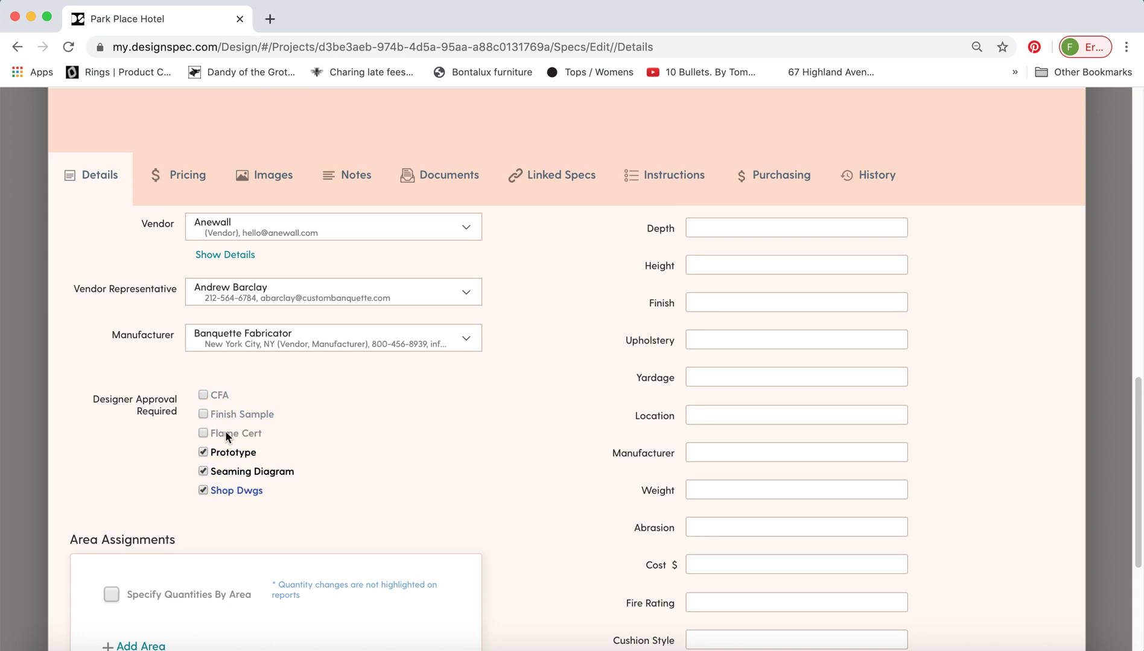
scroll(368, 414, down, 3)
scroll(336, 399, down, 1)
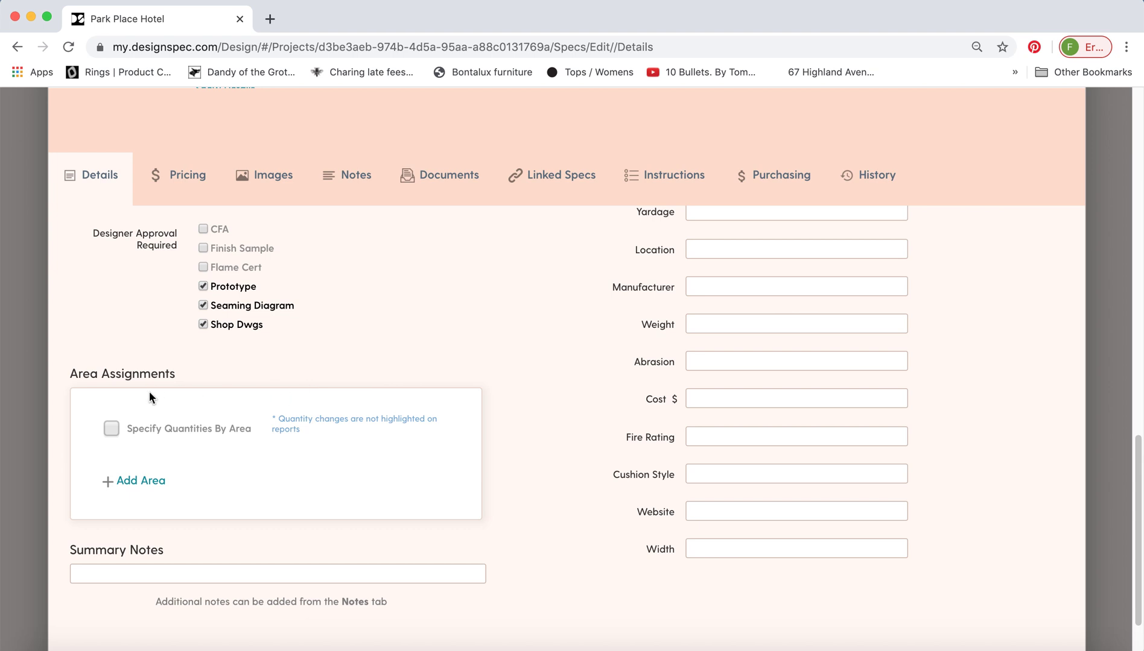
Turn on quantities by area and add the Bar and Main Dining areas
click(111, 427)
click(139, 489)
scroll(76, 423, down, 3)
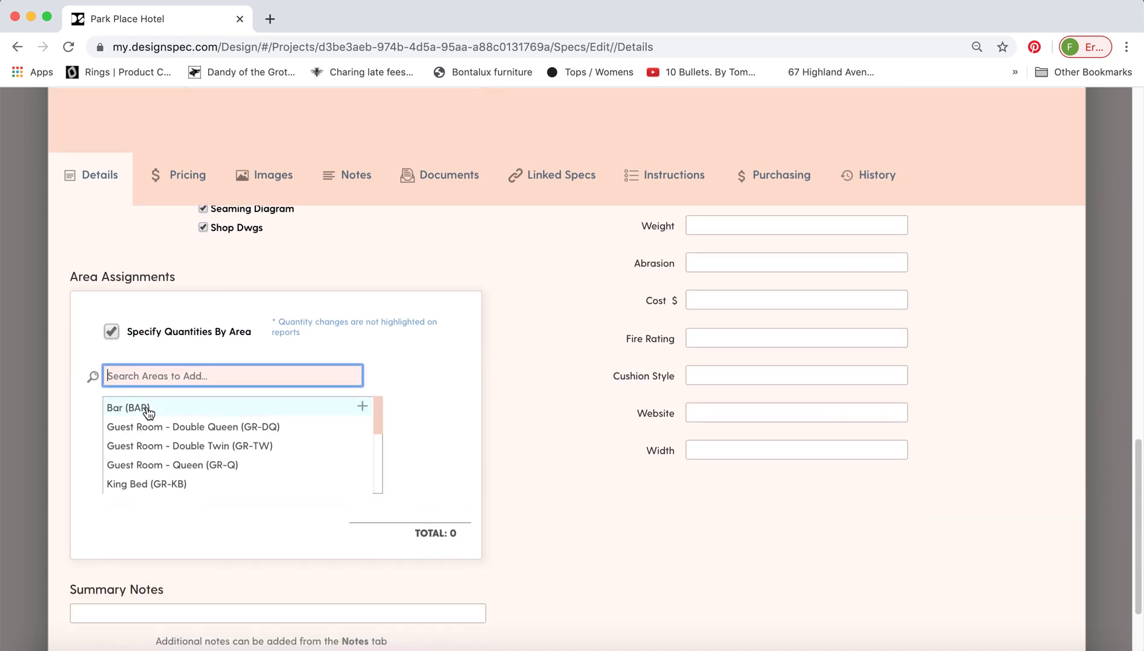
click(147, 409)
scroll(76, 389, down, 2)
scroll(160, 398, down, 2)
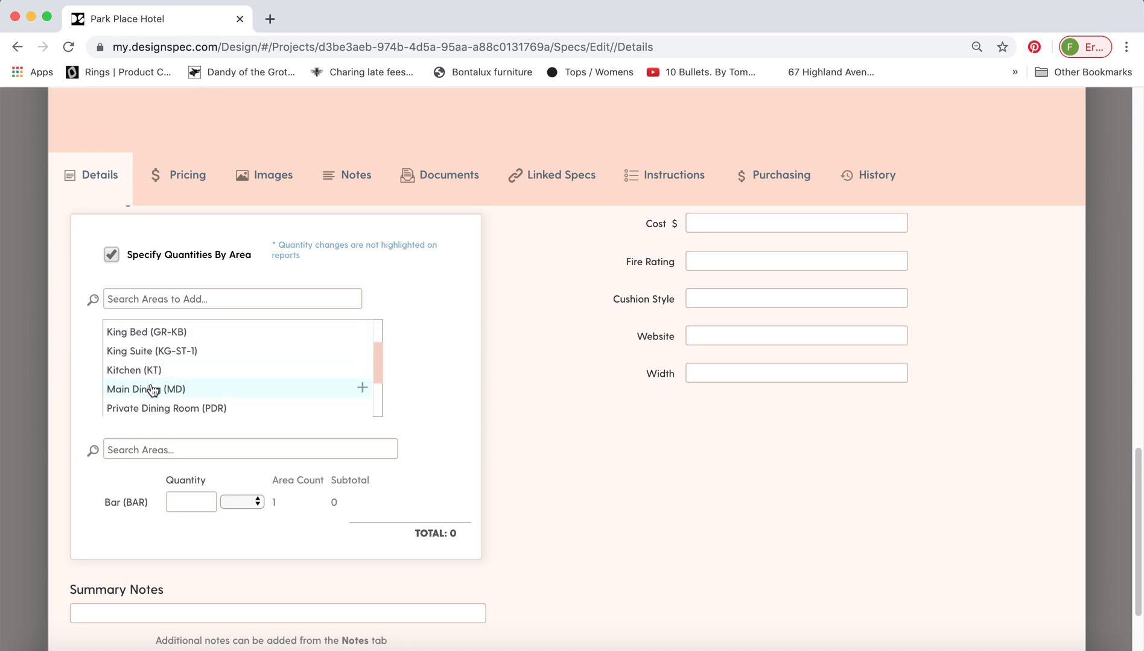
click(153, 389)
Enter quantities of 2 ea for Bar and 3 ea for Main Dining
click(208, 504)
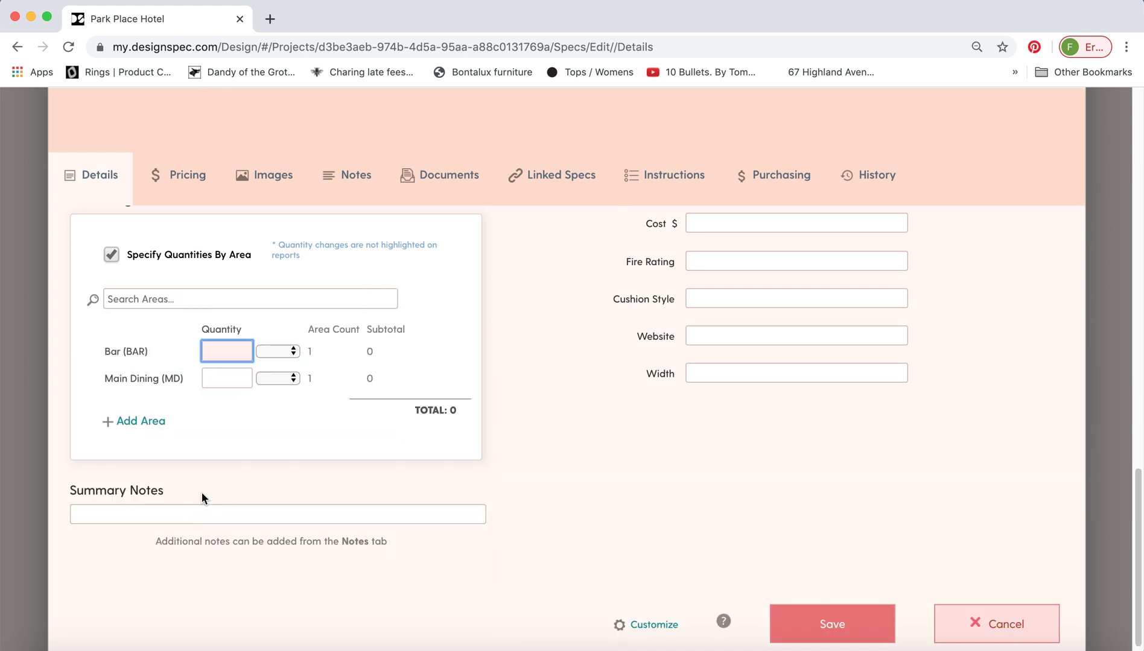
text(2)
click(270, 351)
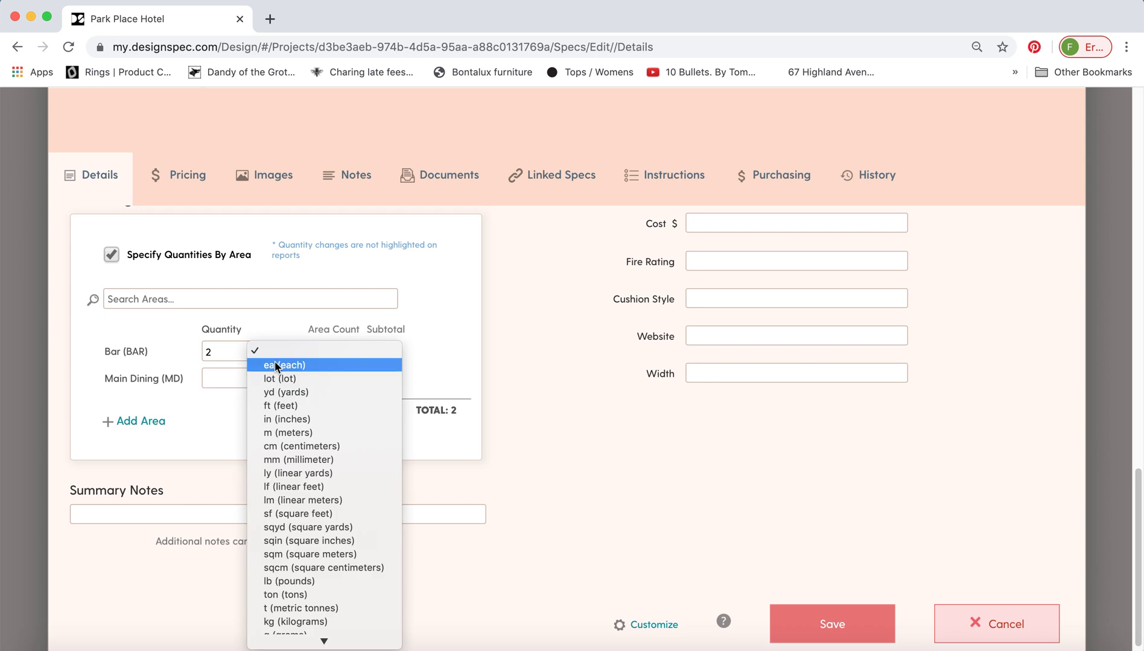
click(275, 364)
click(243, 378)
text(3)
click(277, 379)
click(276, 393)
click(458, 413)
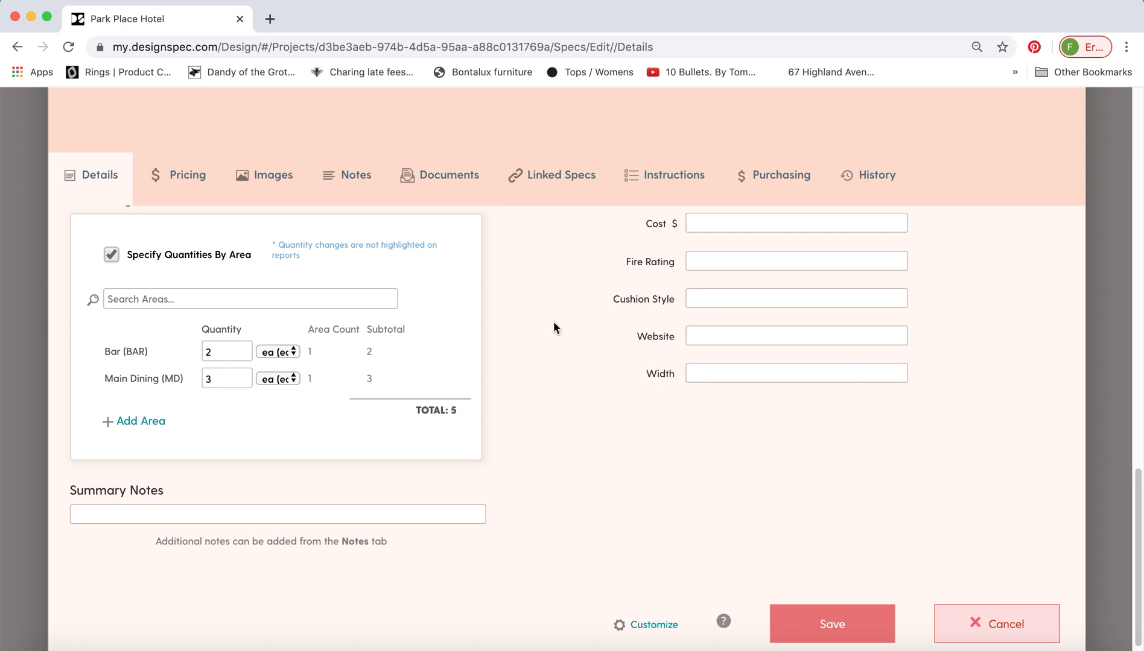
scroll(538, 324, up, 10)
scroll(538, 325, up, 3)
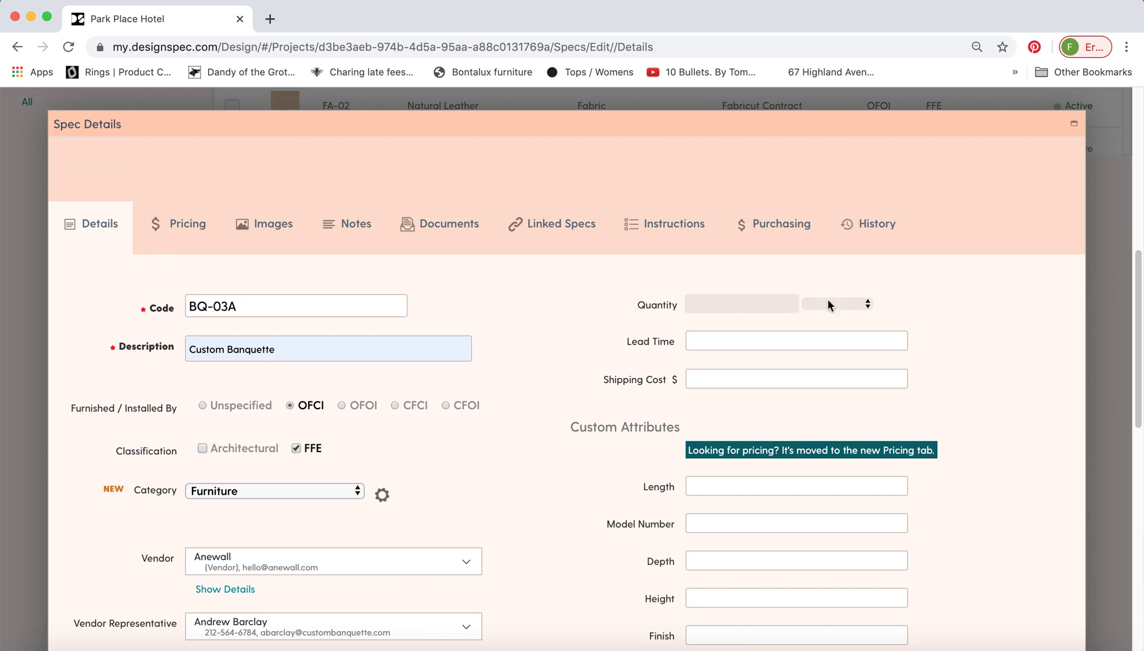
Fill in Custom Attributes: Length 34', Model Number Custom, Depth 35" and Height 37"
scroll(531, 418, down, 1)
scroll(529, 414, down, 15)
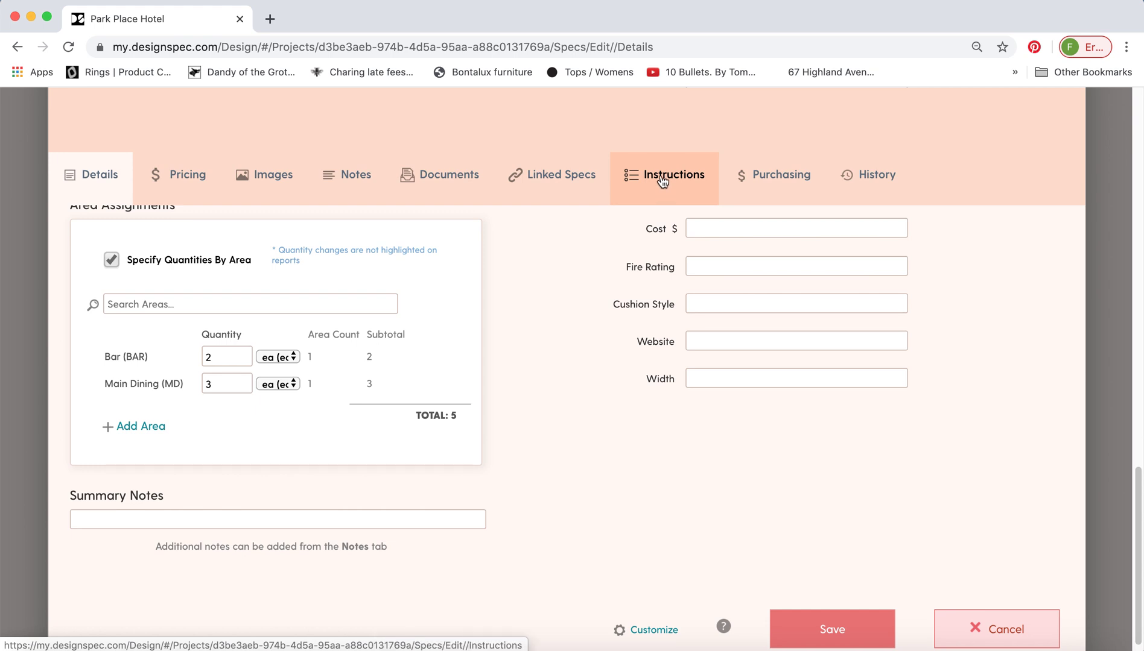
scroll(583, 341, up, 6)
scroll(583, 341, up, 1)
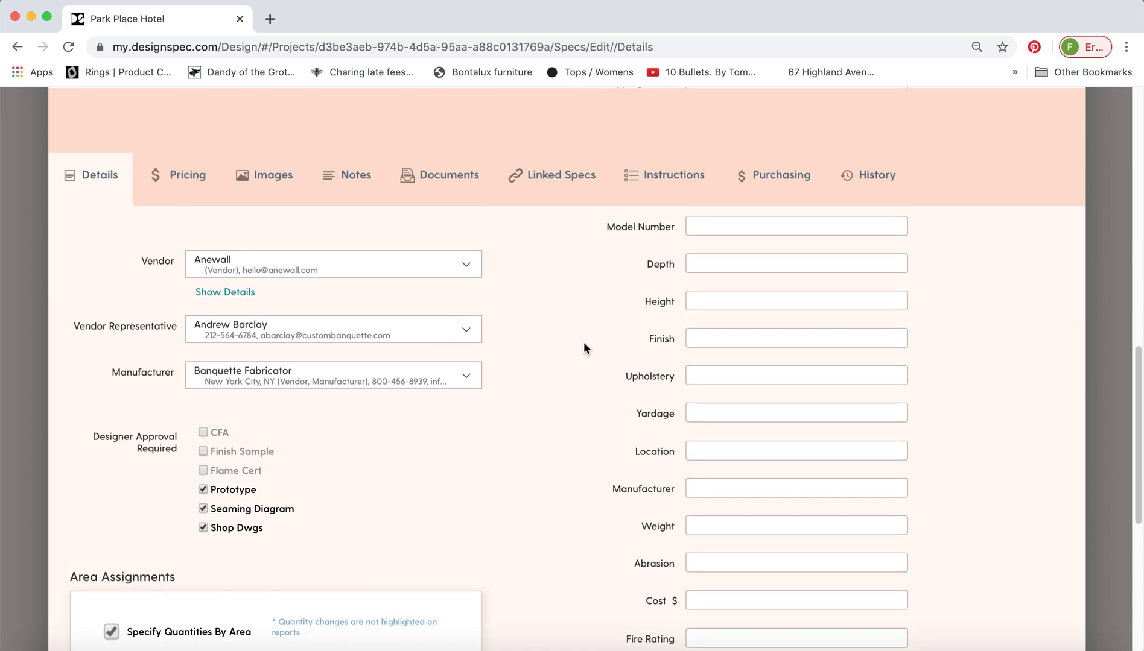
scroll(583, 349, up, 1)
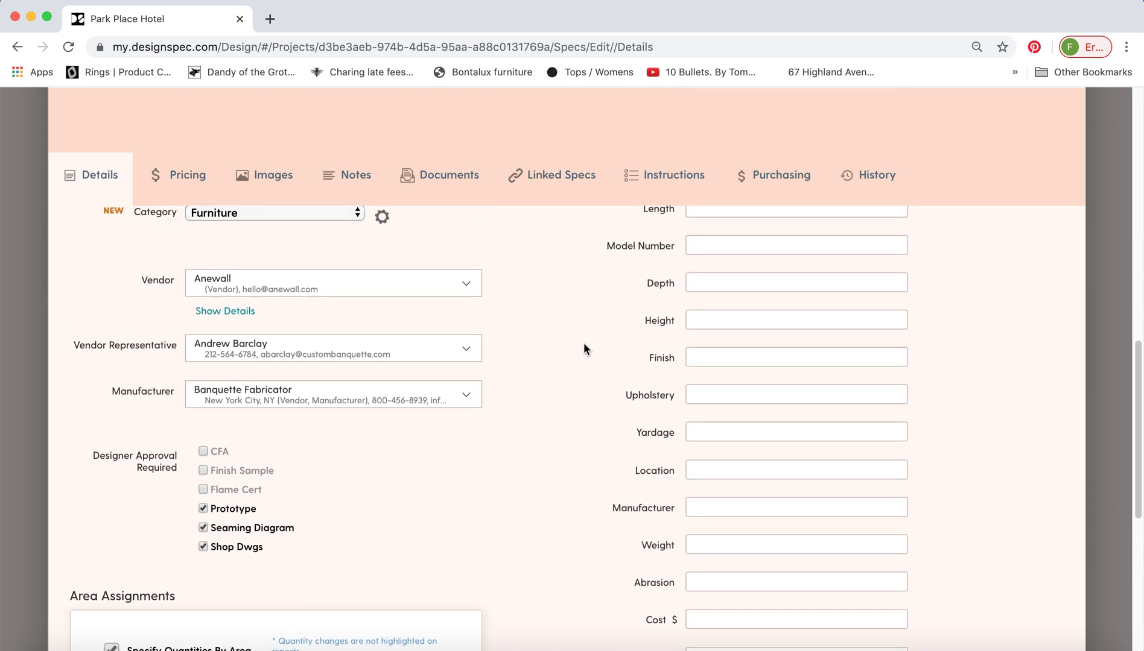
scroll(583, 349, up, 3)
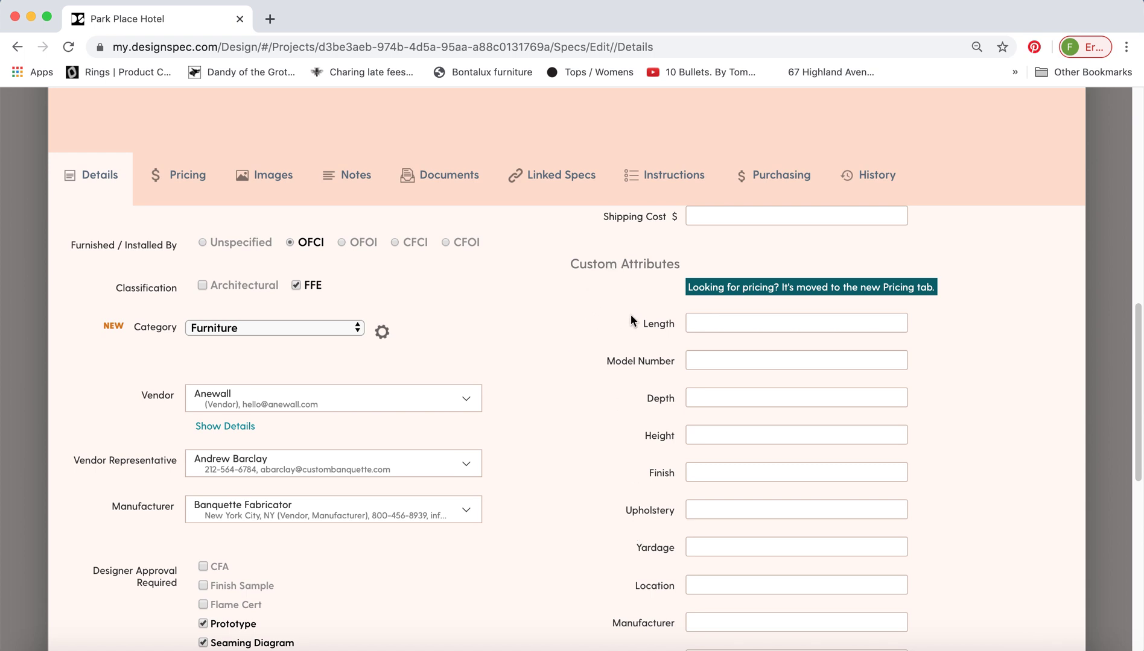
scroll(630, 316, down, 1)
scroll(642, 427, down, 2)
click(695, 275)
text(34')
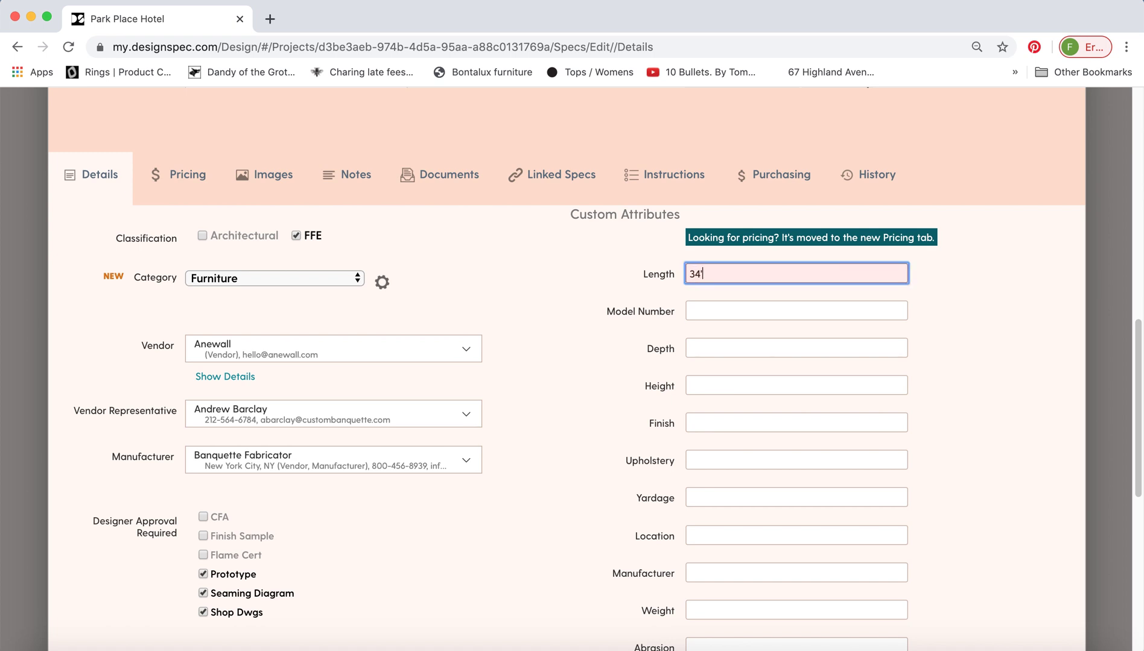
key(Tab)
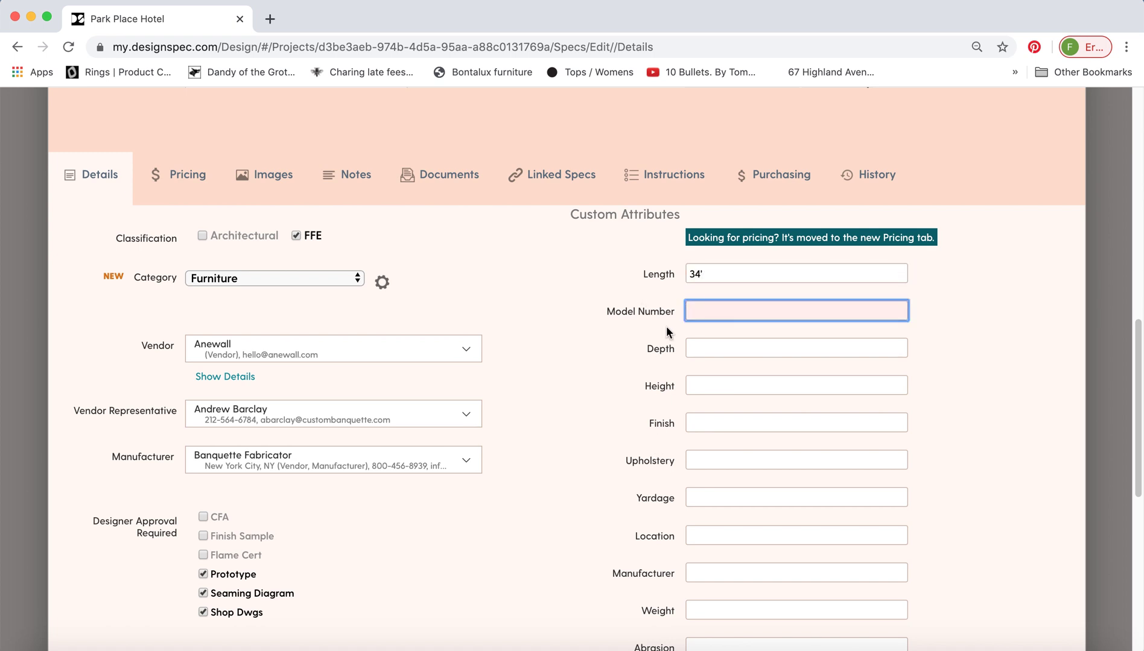
text(Custom)
key(Tab)
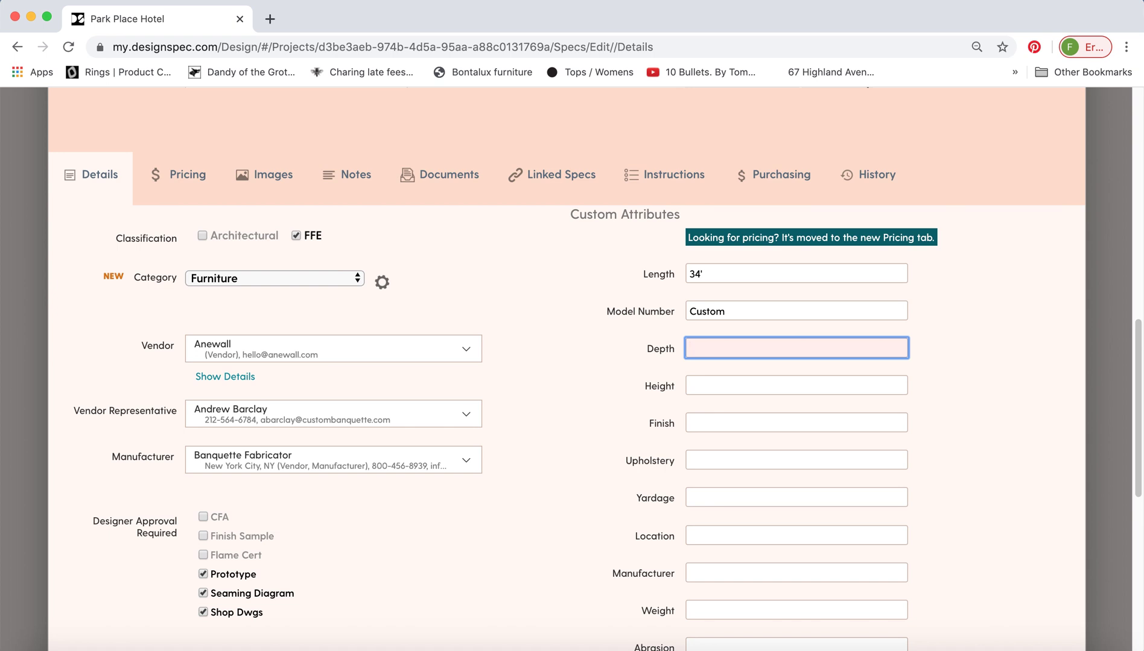
text(35")
key(Tab)
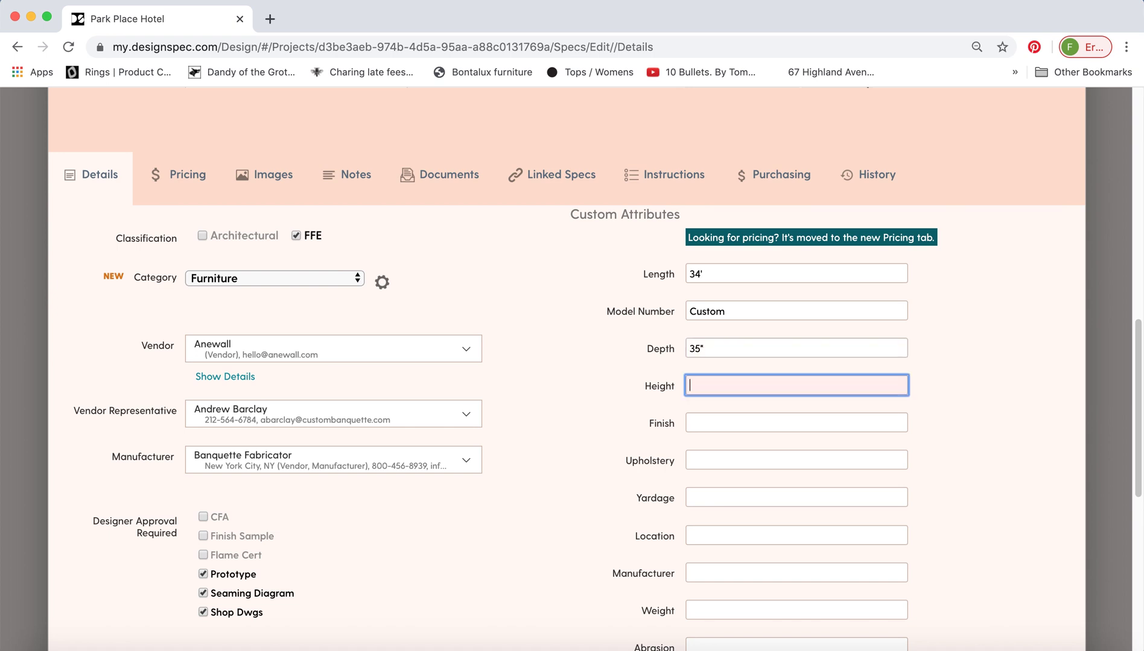
text(37")
click(570, 398)
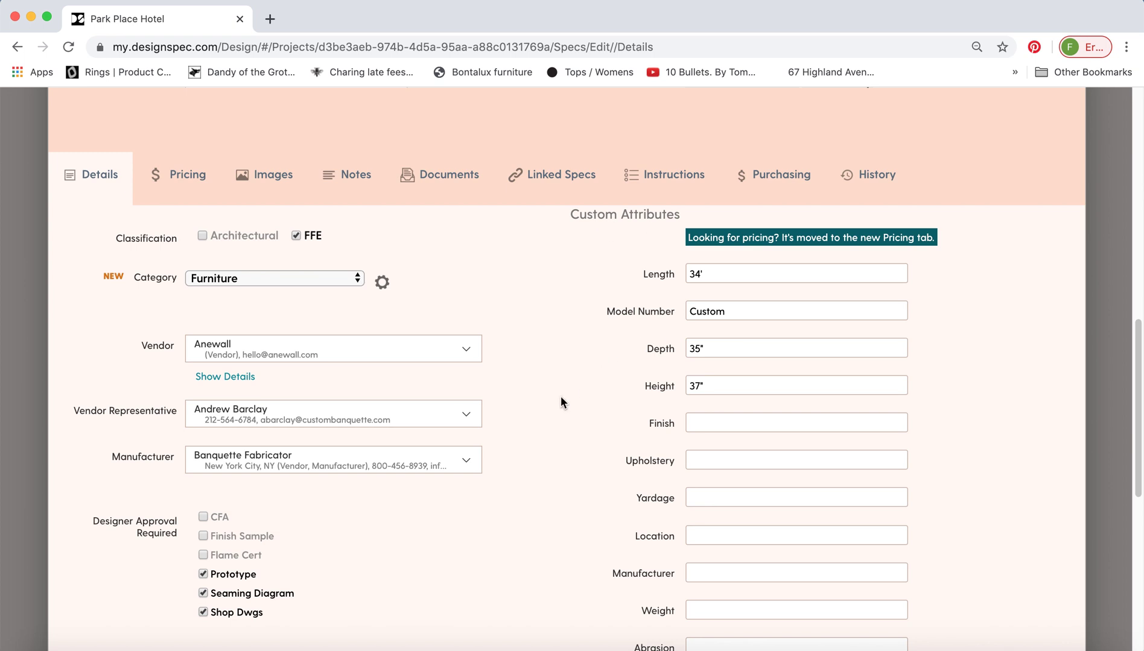
scroll(559, 398, down, 3)
scroll(560, 398, up, 2)
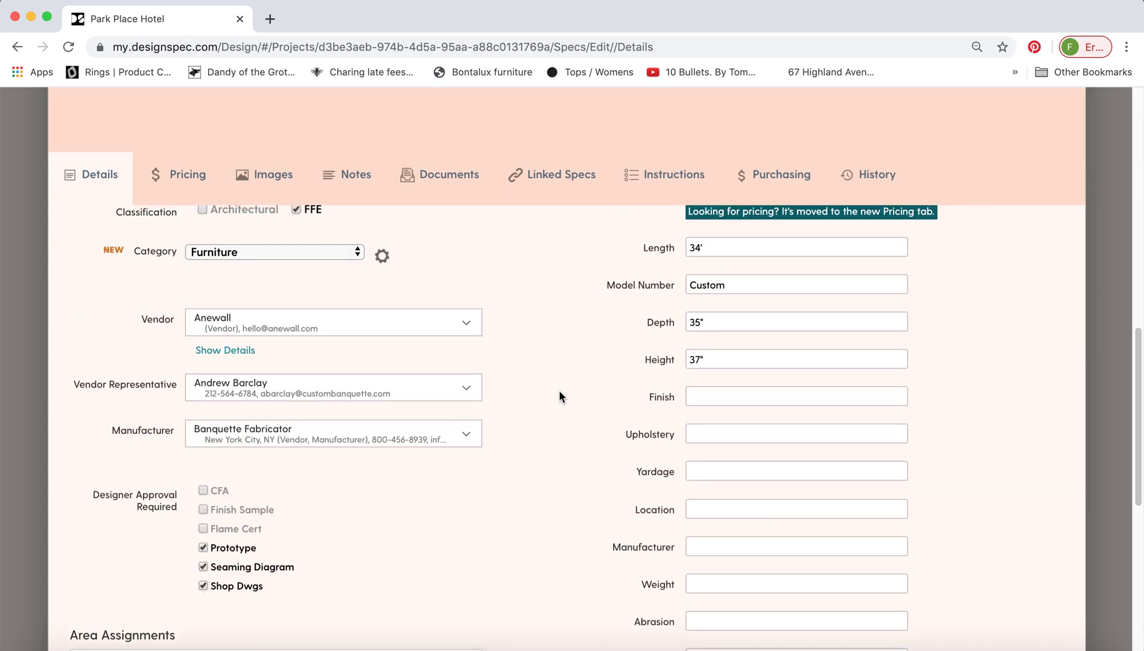
scroll(552, 391, up, 1)
Save the spec and leave its pricing unit unset, then start selecting image files to upload
click(164, 177)
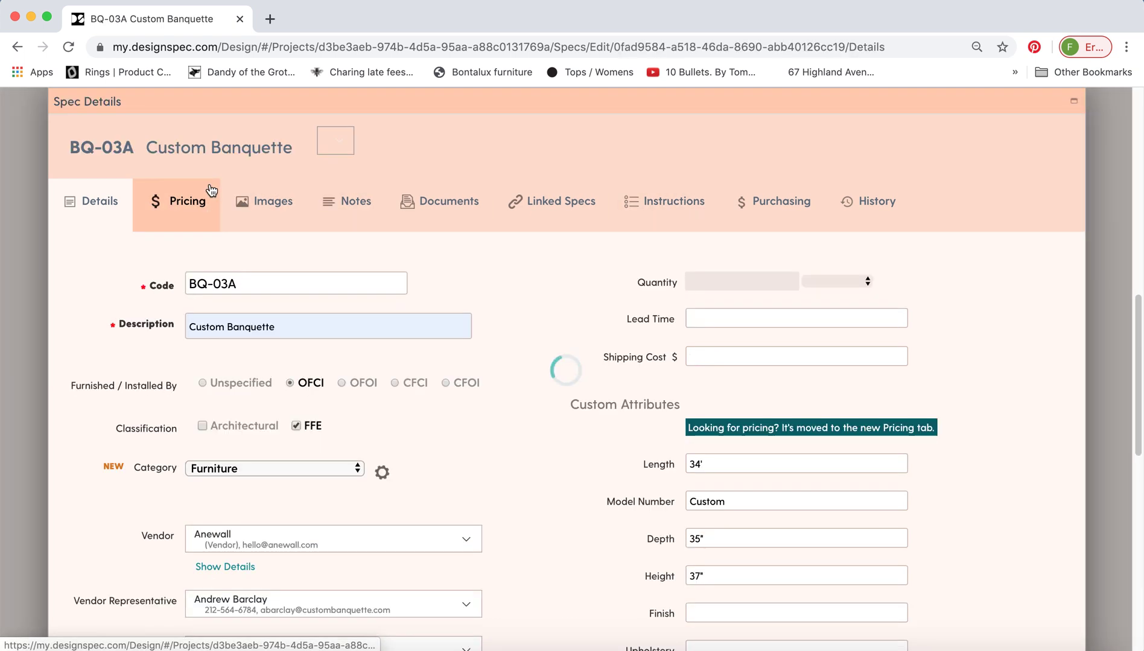
click(211, 191)
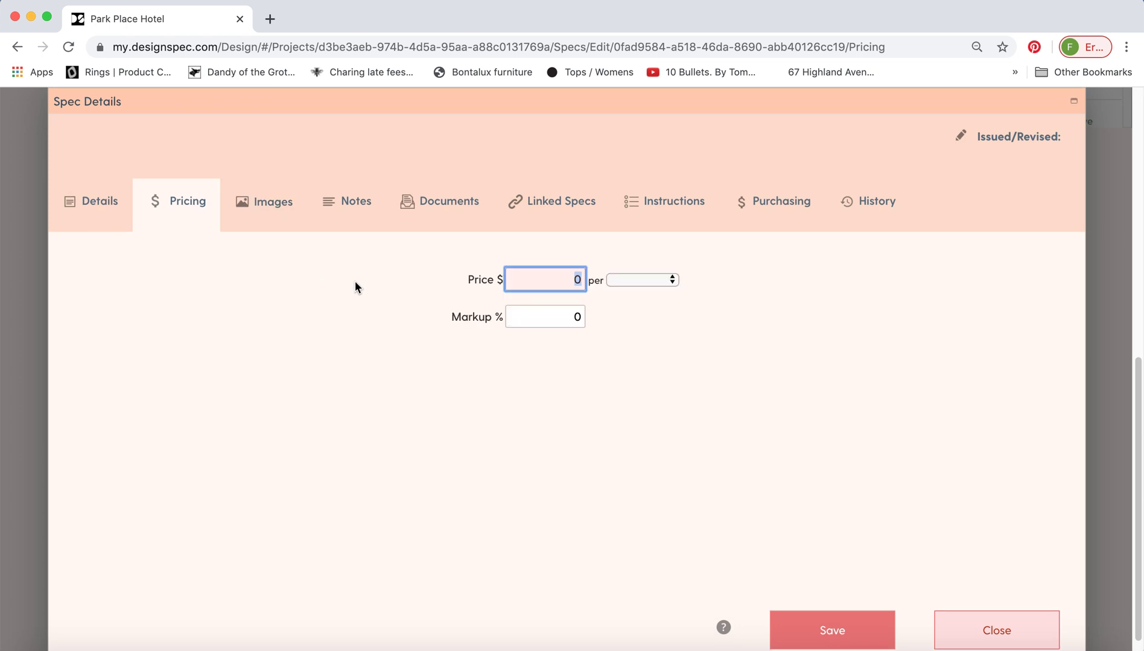
click(652, 280)
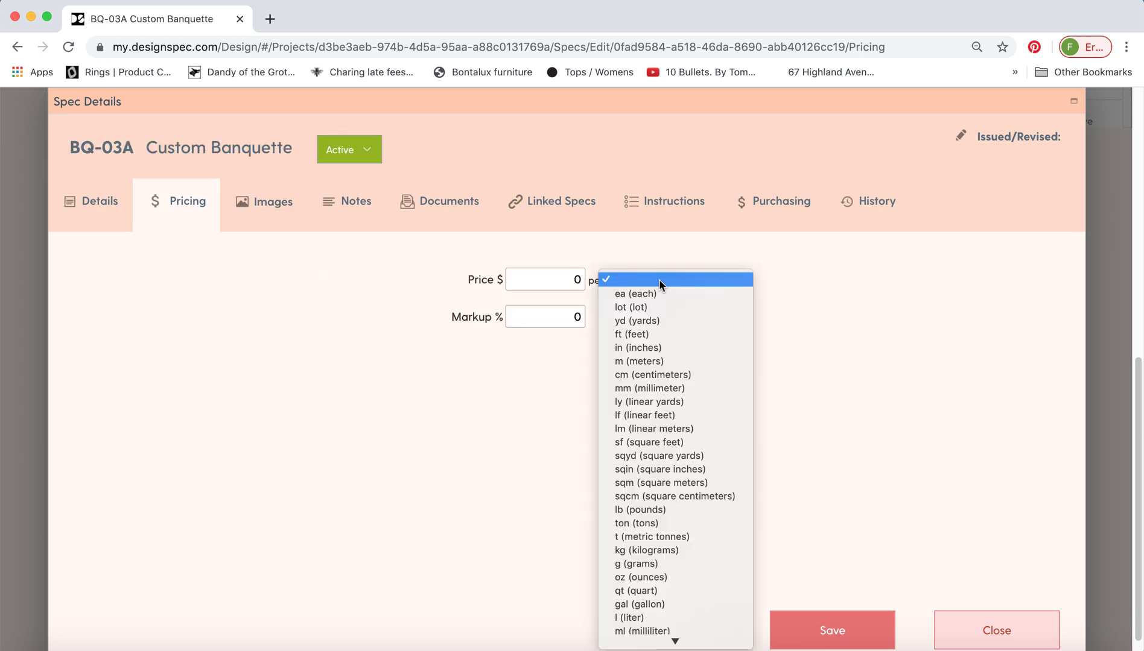
click(514, 441)
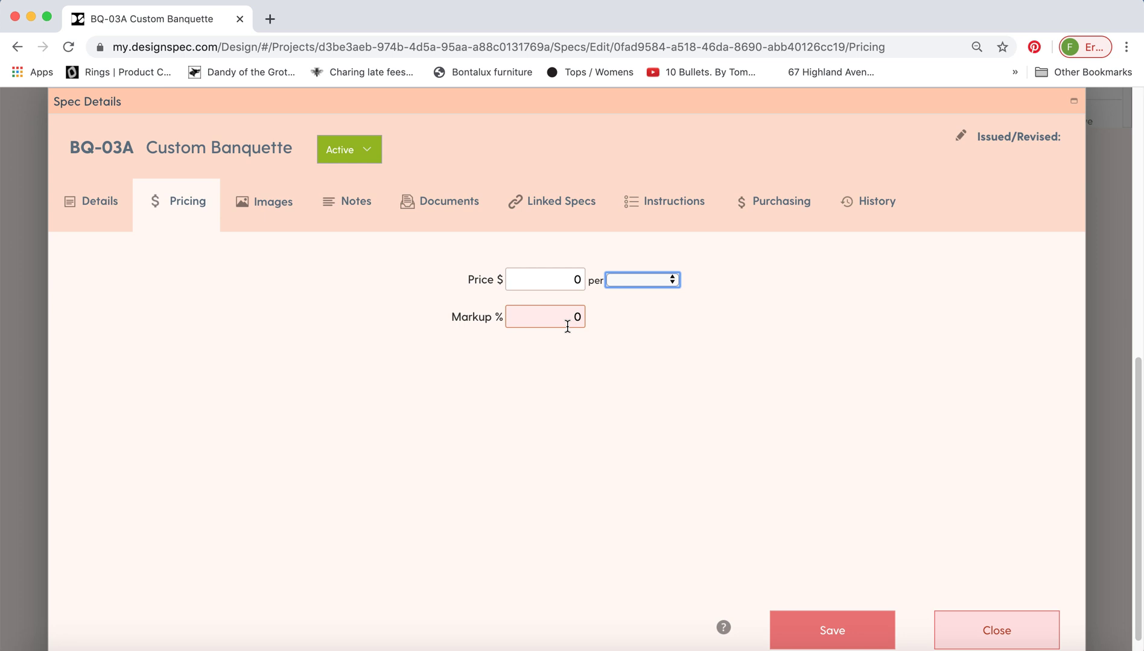
click(278, 218)
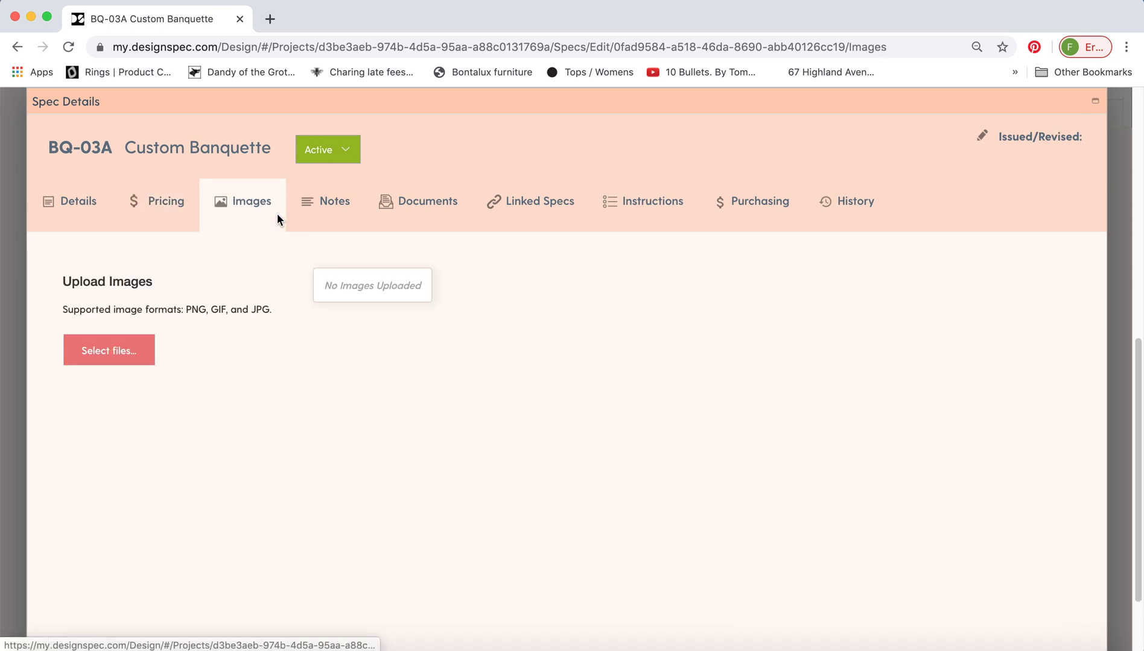
click(121, 357)
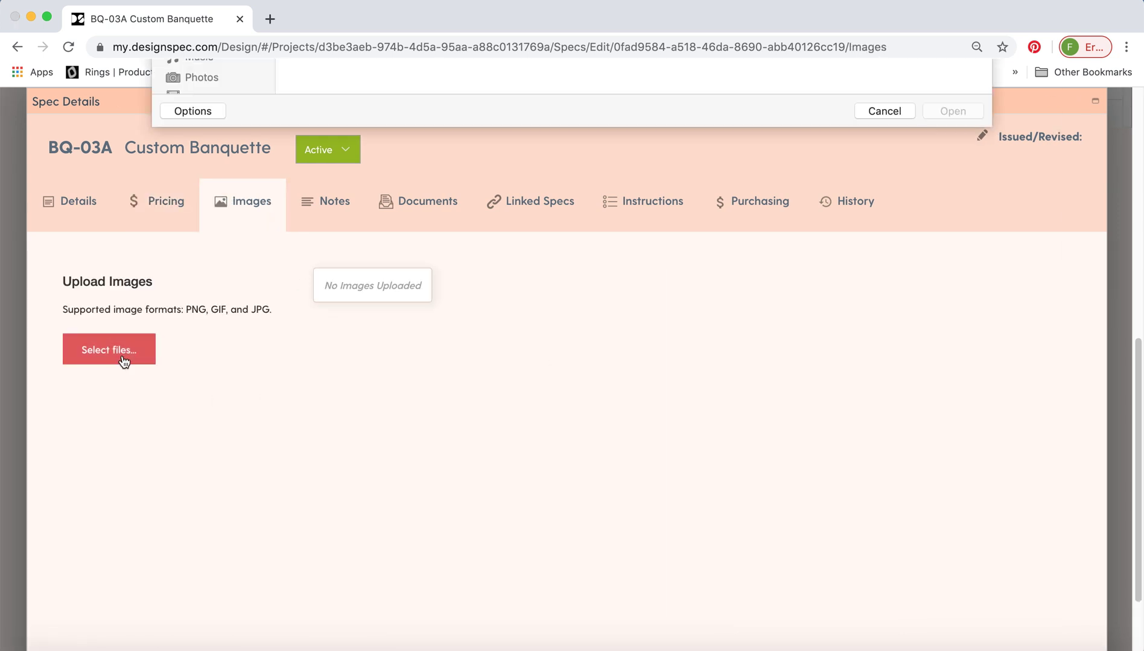
Upload angle banquette, Breadway banquette.jpg, cross stitches.jpg, Top-Stitch and Nail heads.jpeg together
click(335, 429)
super+click(496, 425)
super+click(609, 414)
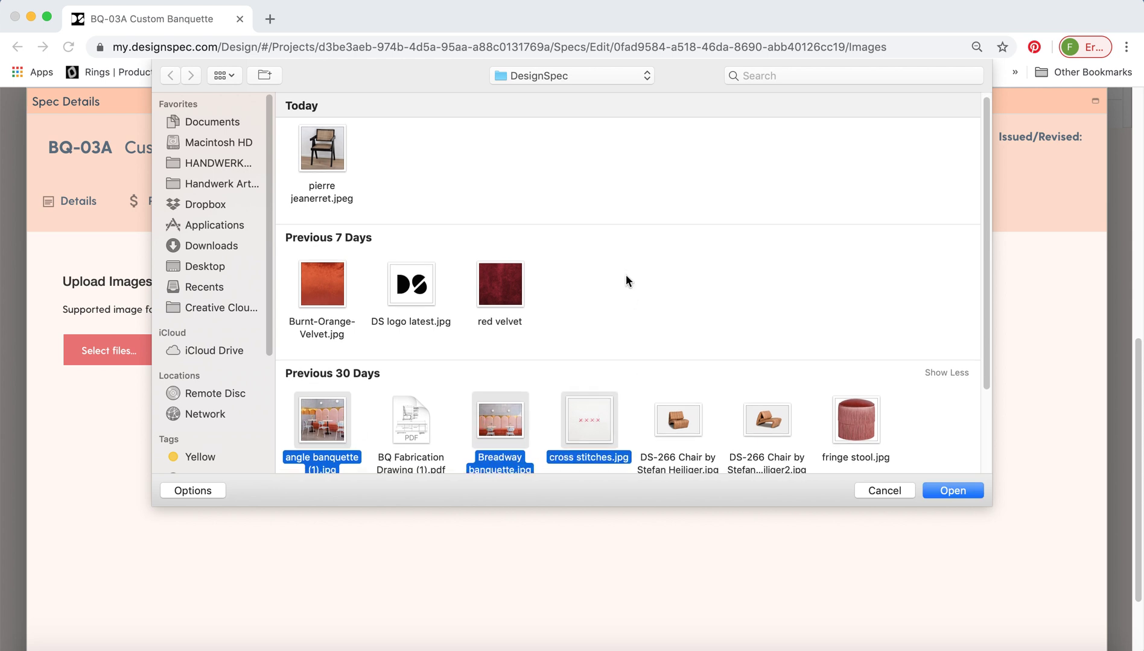
scroll(626, 278, down, 3)
scroll(625, 276, down, 4)
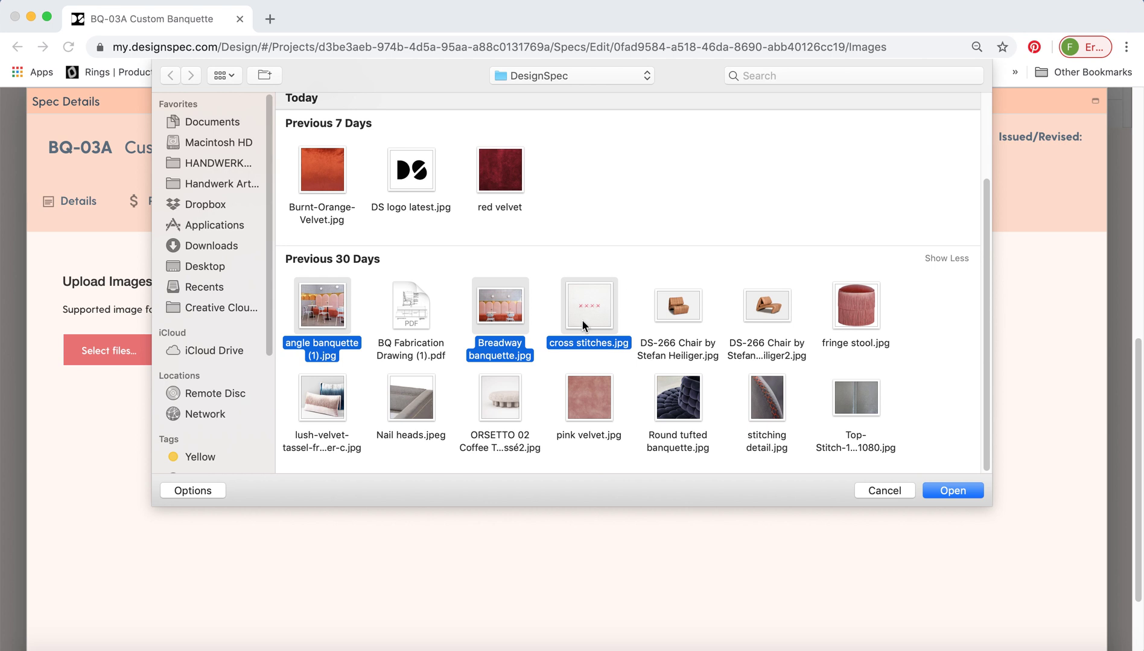
super+click(856, 406)
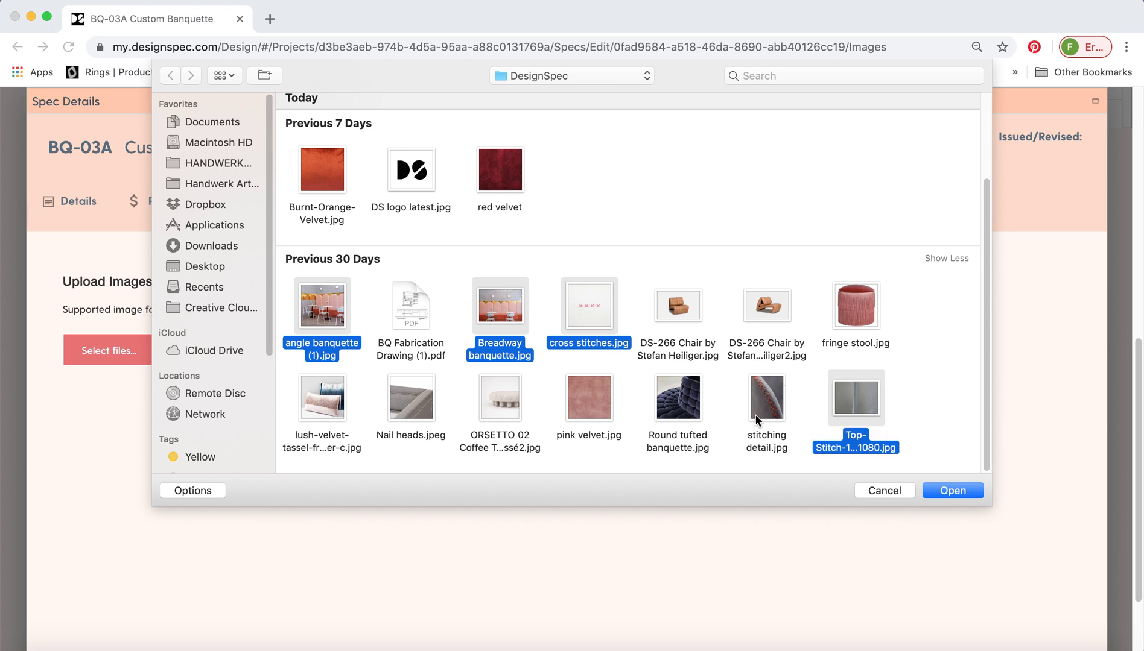
super+click(408, 410)
click(928, 491)
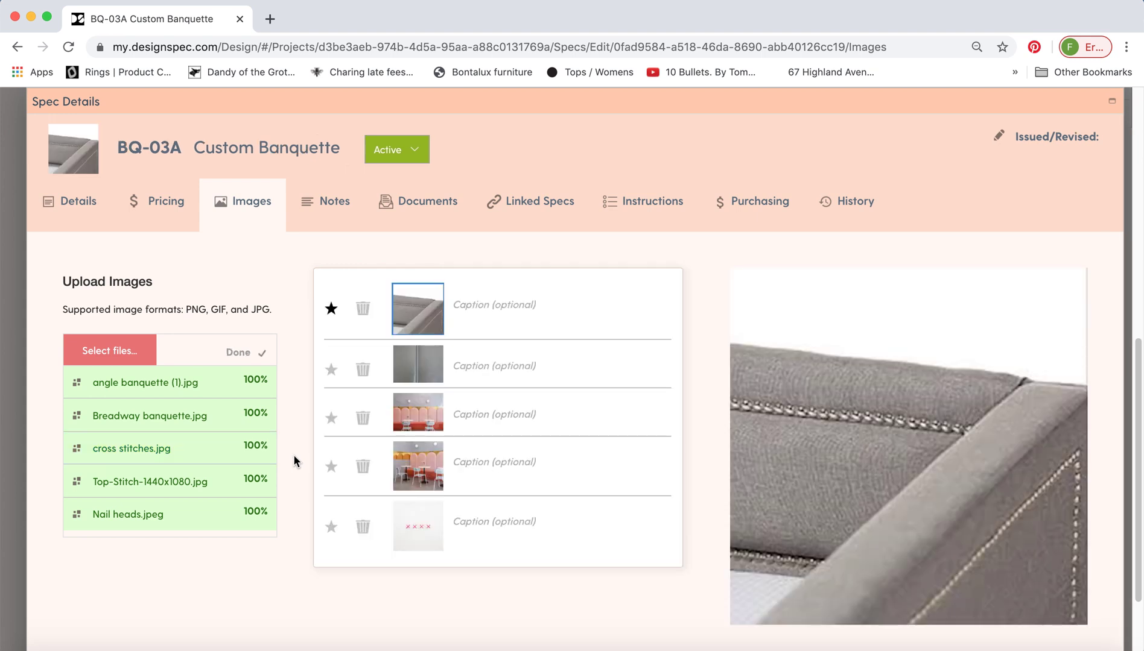
Make the pink banquette photo the main image and caption the nail-head image 'nail heads'
click(426, 414)
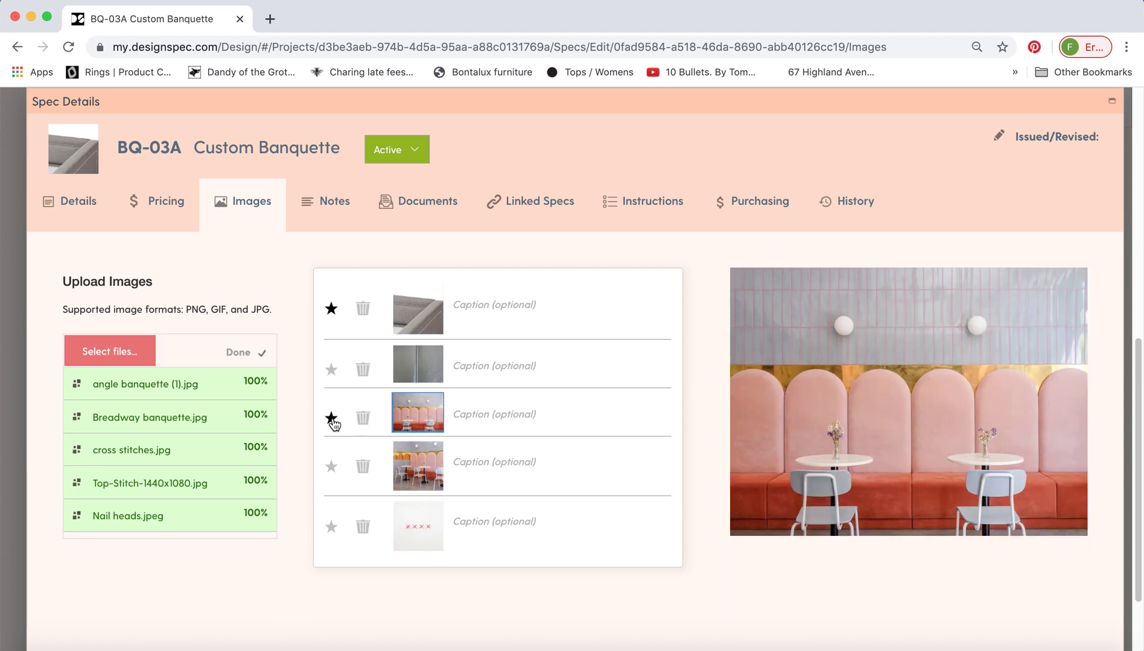
click(332, 419)
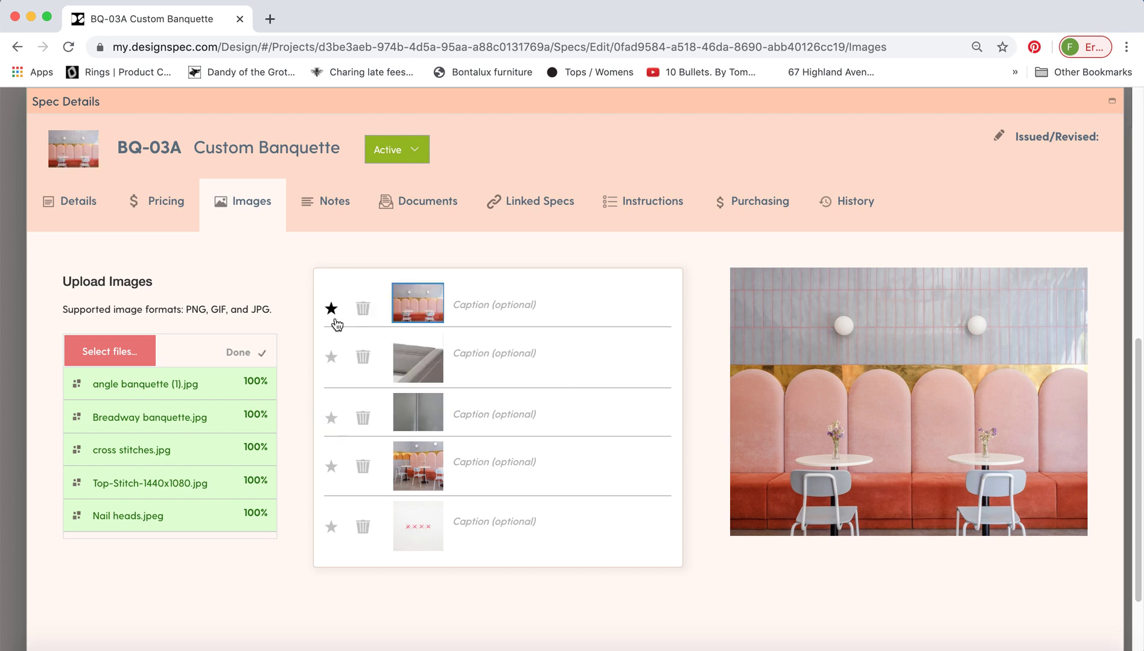
click(474, 354)
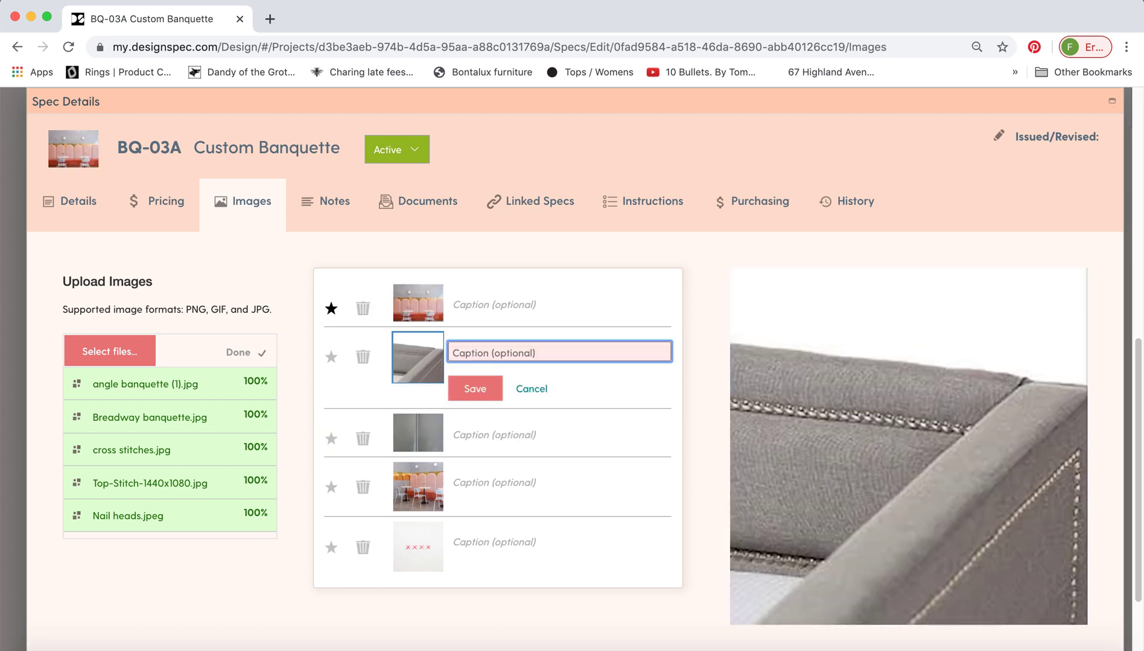
text(nail heads)
click(483, 388)
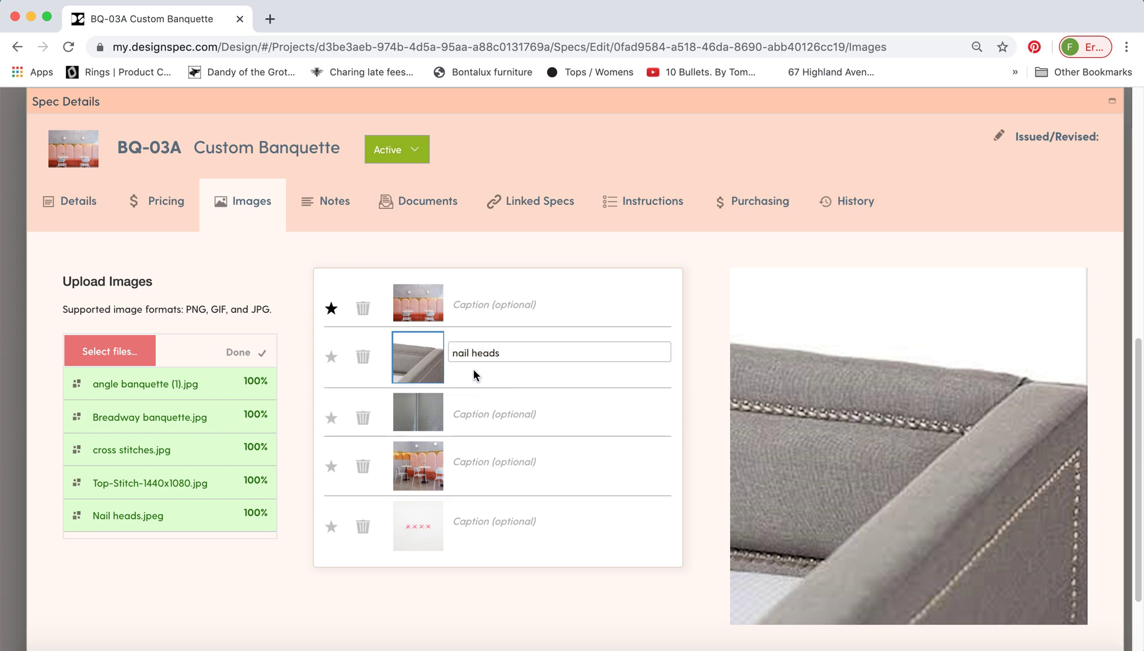
Caption the cross-stitch image 'stitching detail', then open the spec's Notes
click(477, 524)
text(stitching detail)
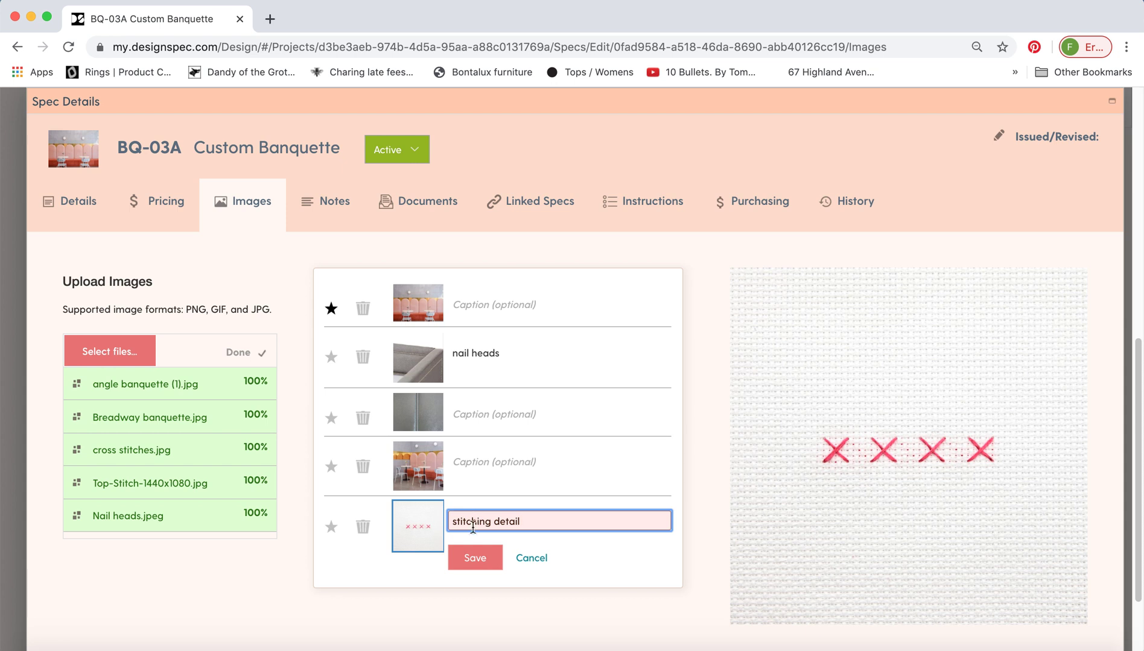
click(474, 553)
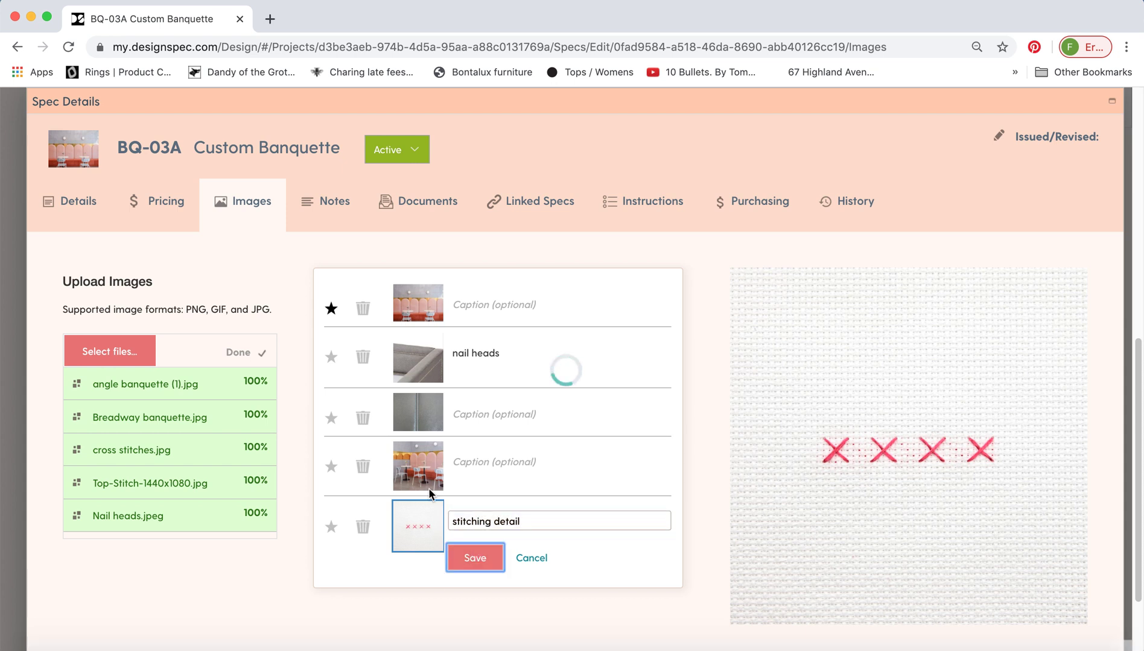
click(345, 211)
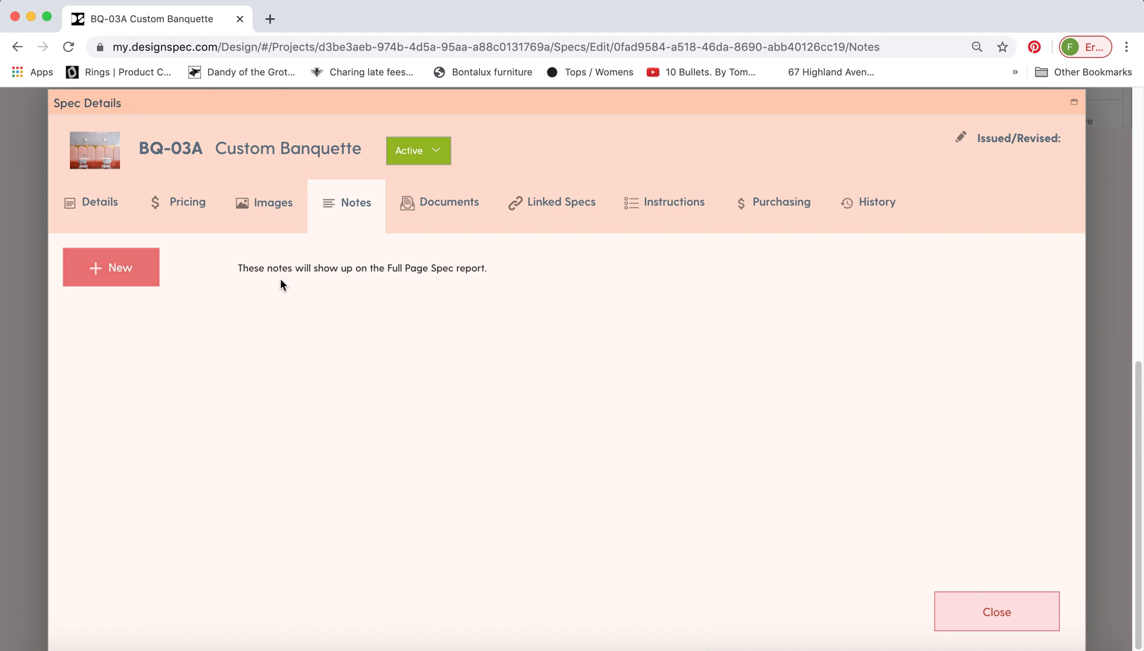
Preview BQ Fabrication Drawing (1).pdf, then upload it to the spec's Documents
click(429, 201)
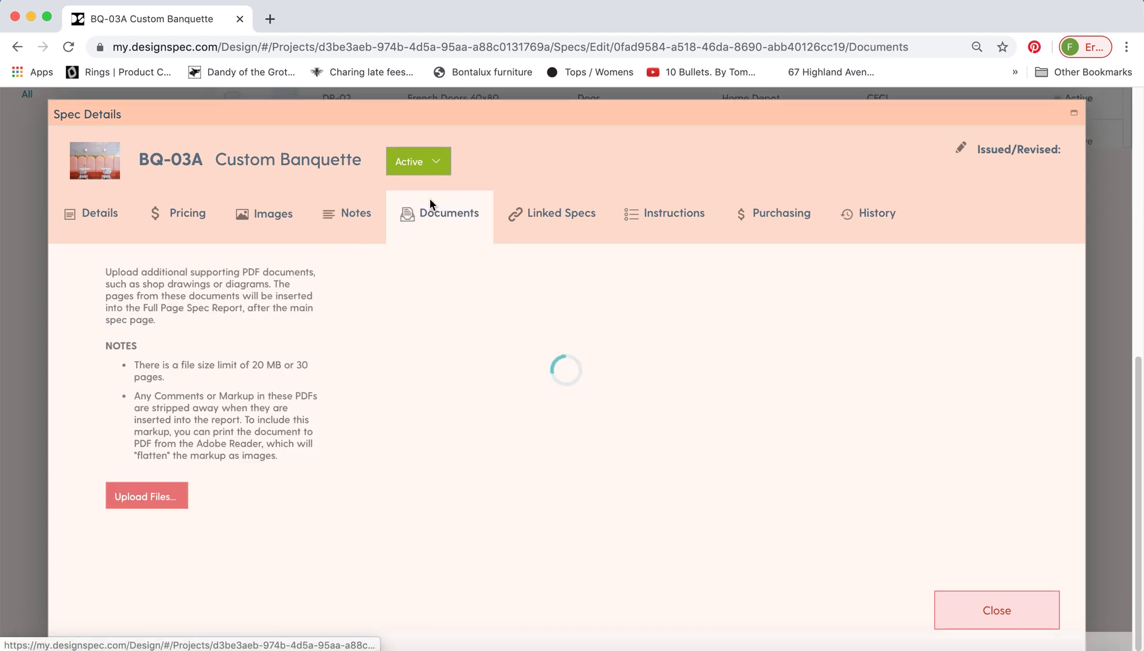
click(166, 495)
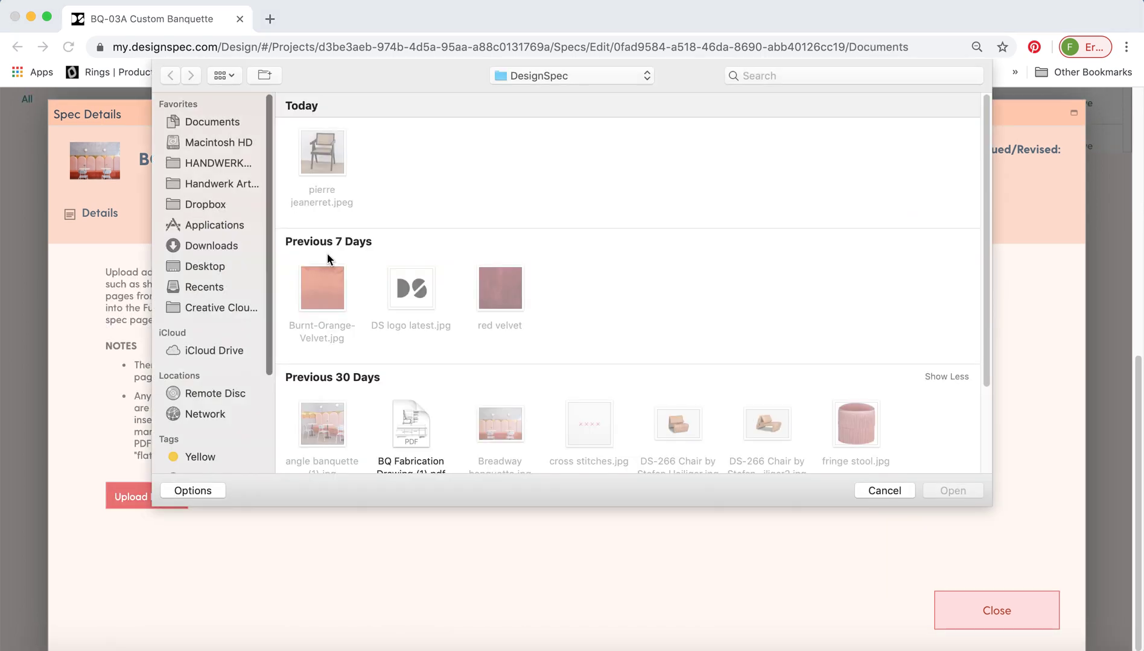
click(410, 426)
right_click(410, 426)
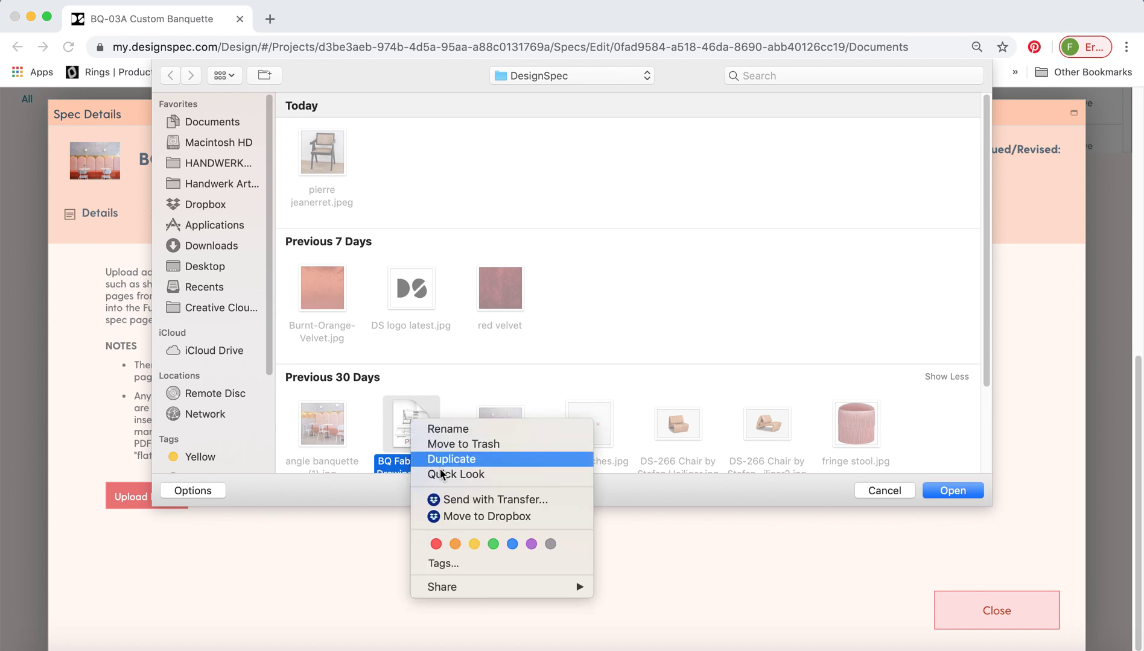
click(433, 347)
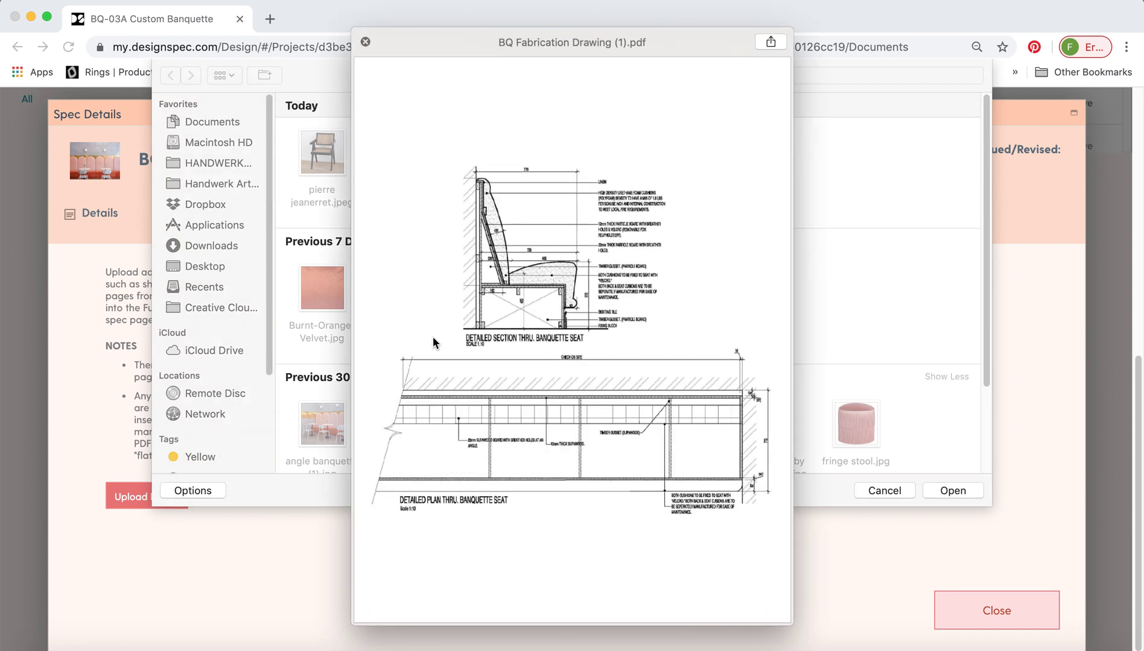
click(366, 44)
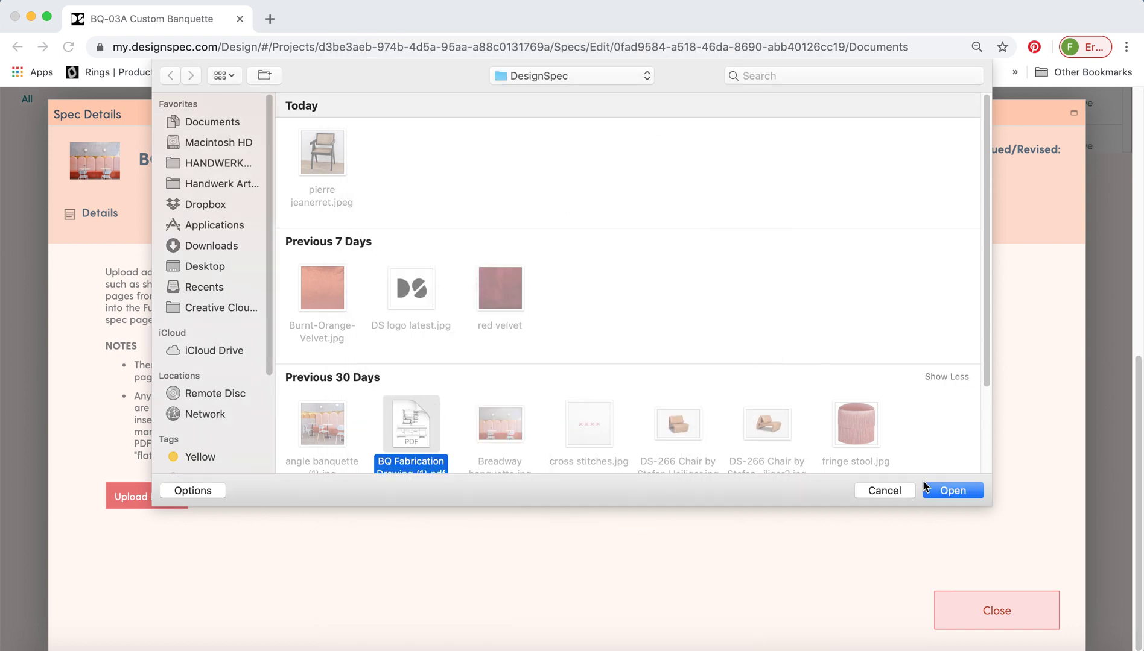
click(940, 491)
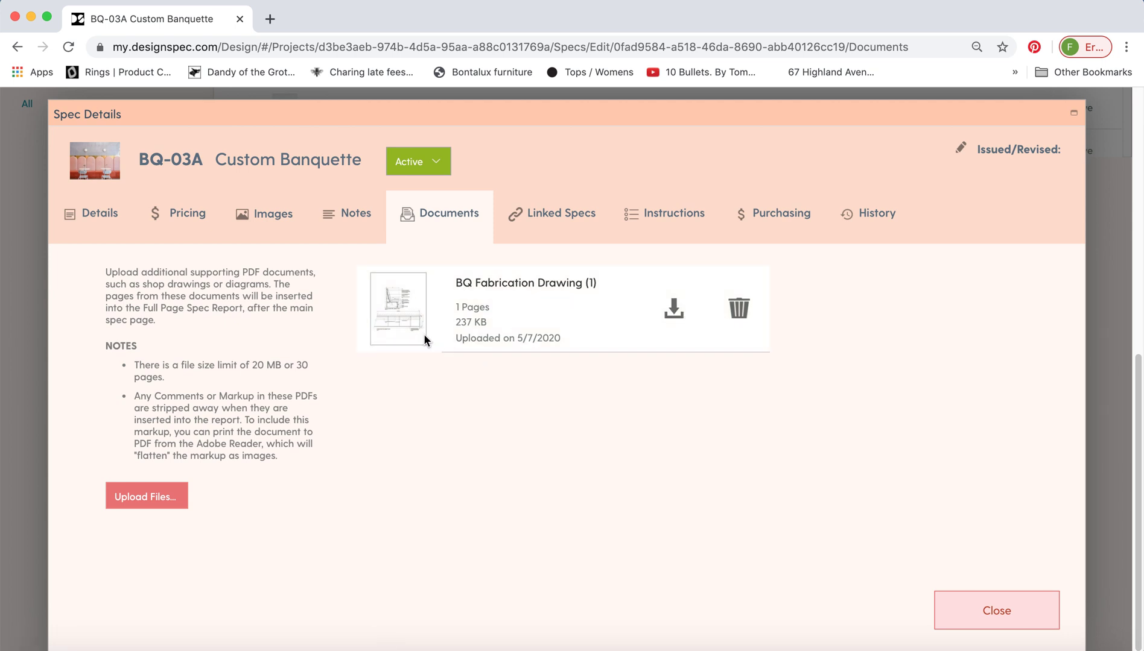
click(547, 215)
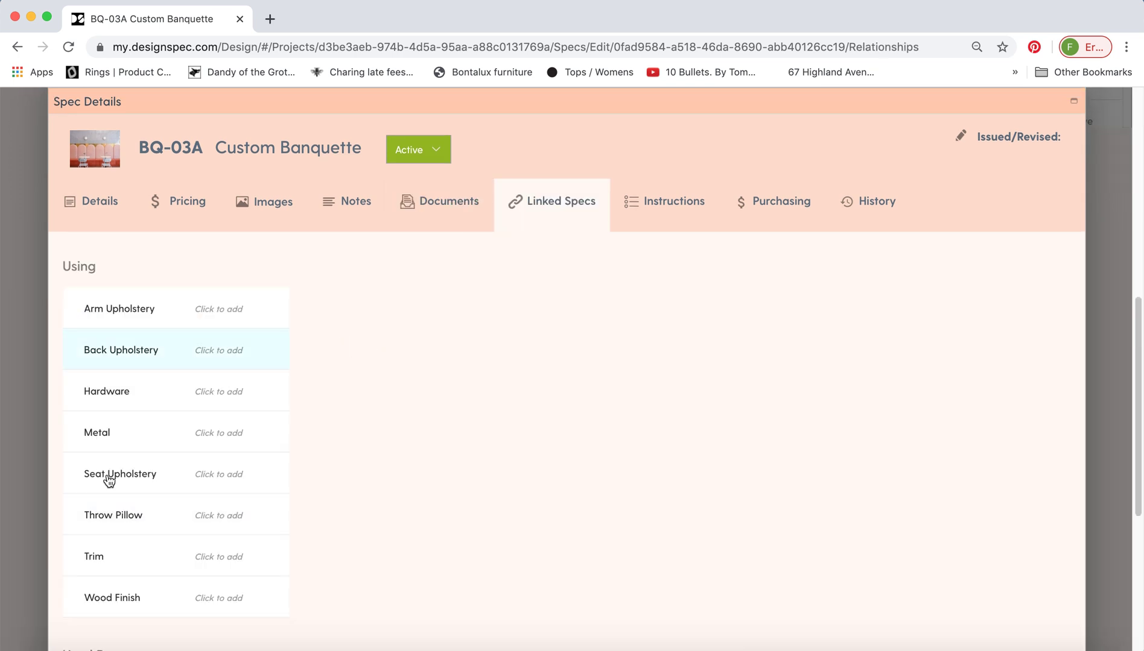
Link FA-09 Red Velvet as arm upholstery with quantity 12 yards
click(125, 305)
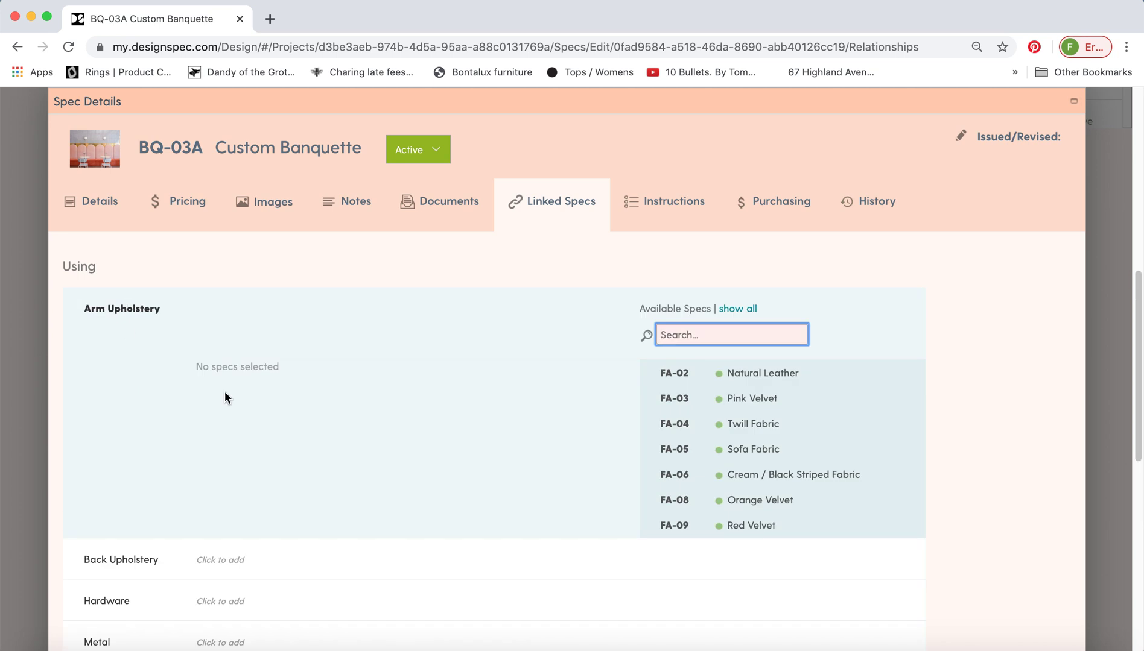
scroll(531, 405, down, 1)
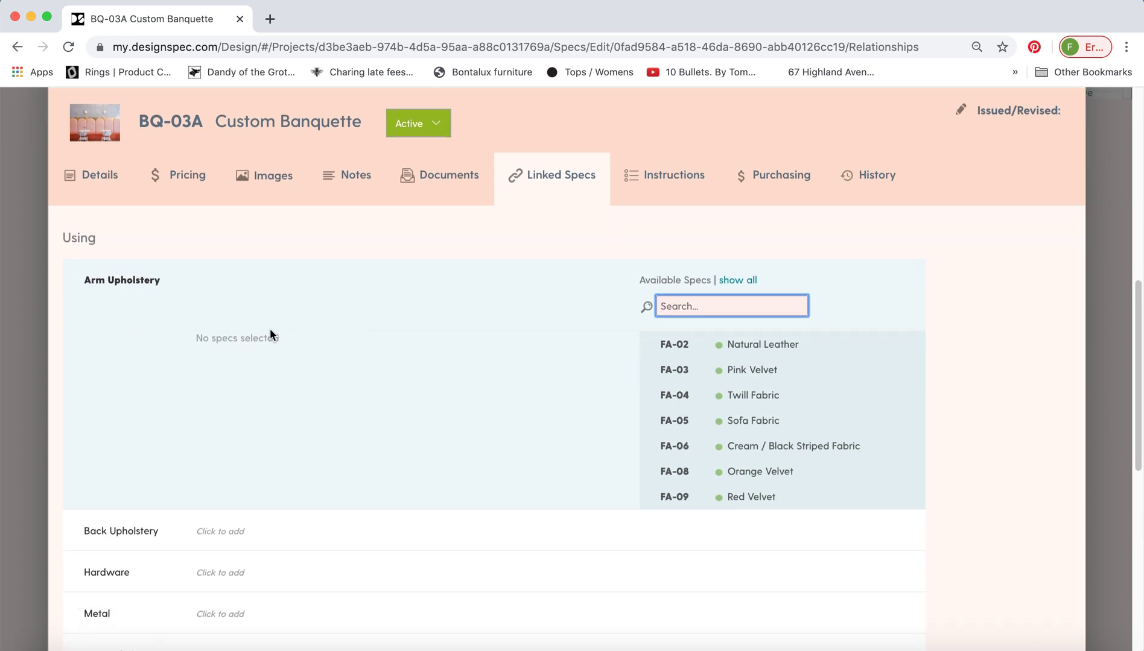
click(745, 497)
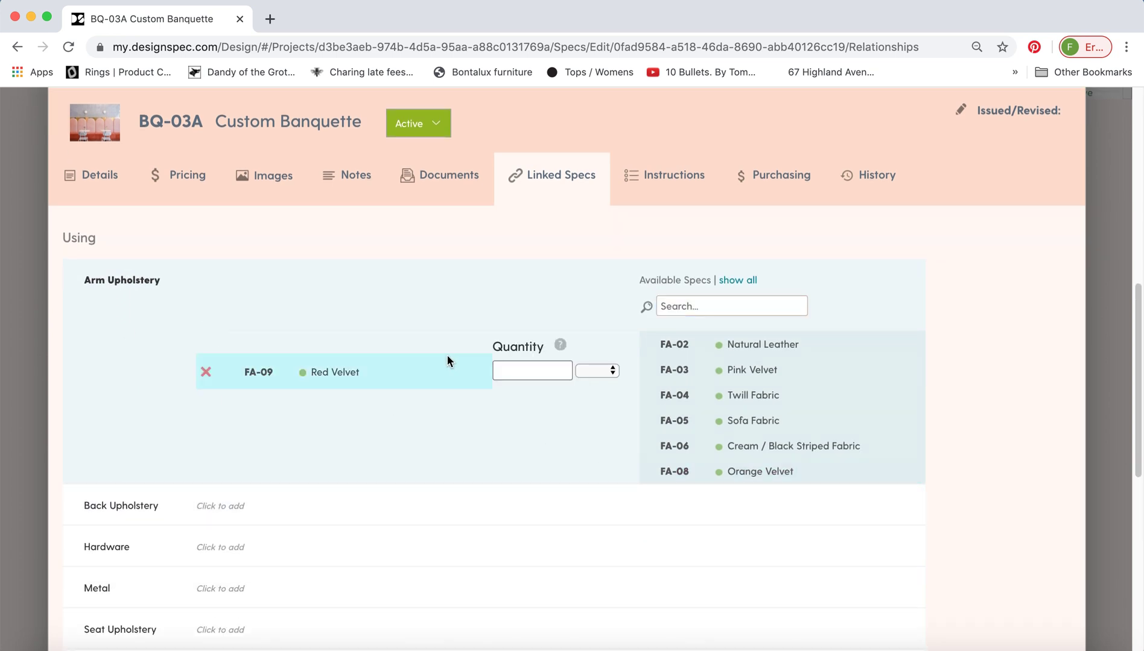
click(520, 368)
text(12)
click(592, 374)
click(598, 411)
Link FA-03 Pink Velvet as back upholstery with quantity 14 yards
scroll(280, 433, down, 3)
click(132, 415)
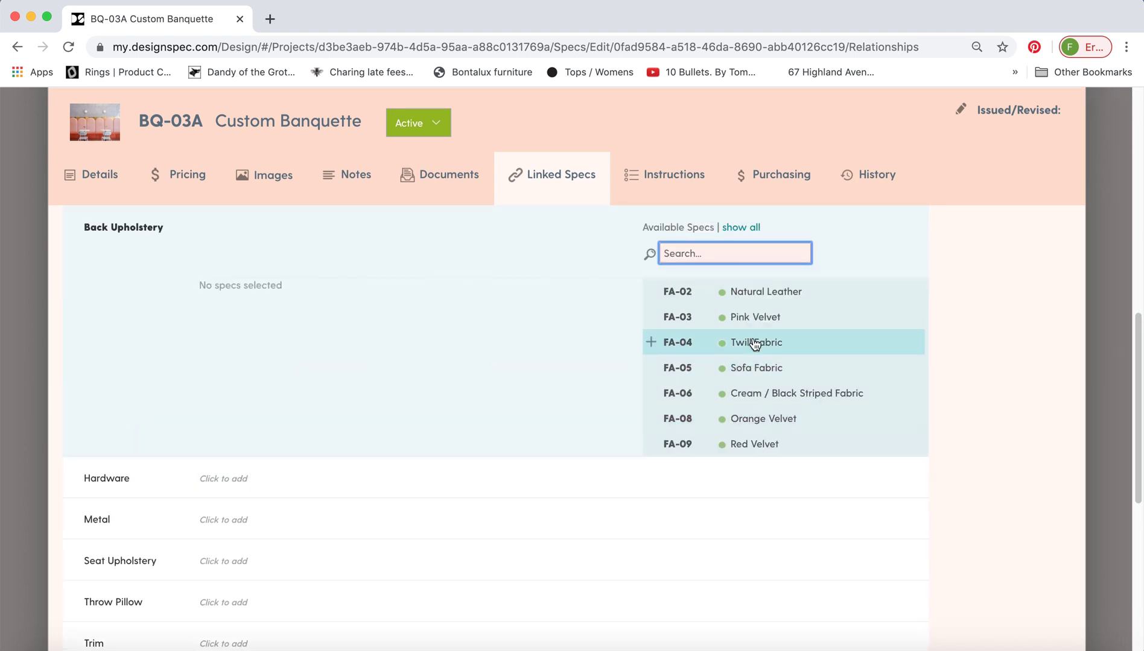
click(751, 318)
click(522, 323)
text(14)
click(589, 317)
click(596, 359)
Link HD-05 Nail Heads as the banquette's hardware
scroll(234, 366, up, 1)
scroll(233, 366, up, 1)
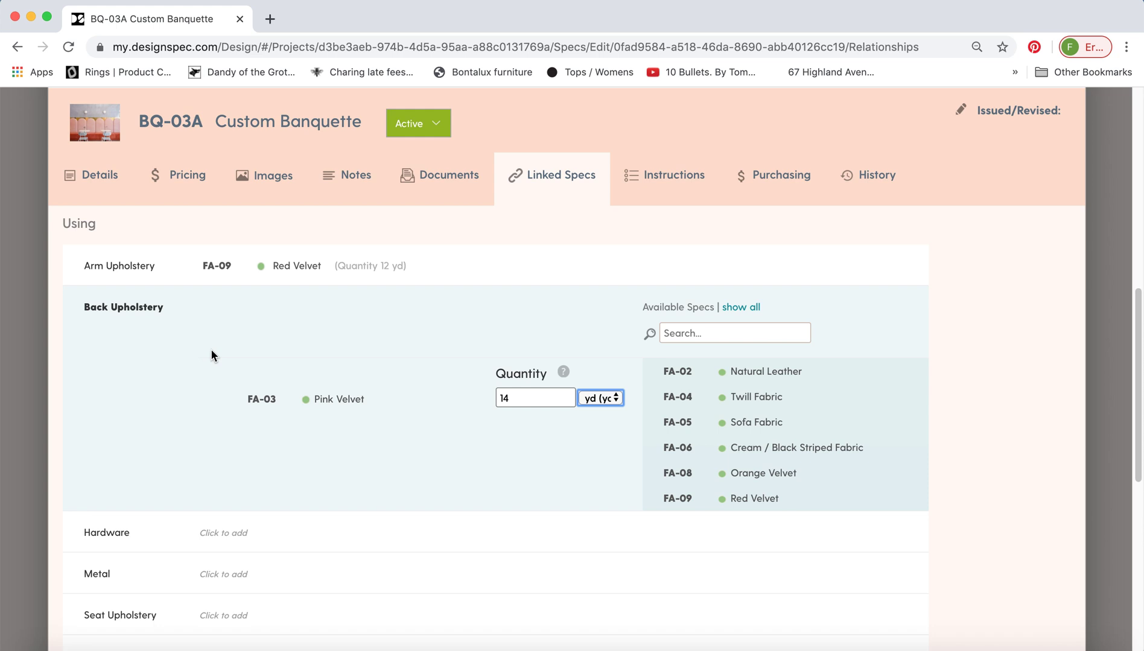
scroll(211, 354, down, 5)
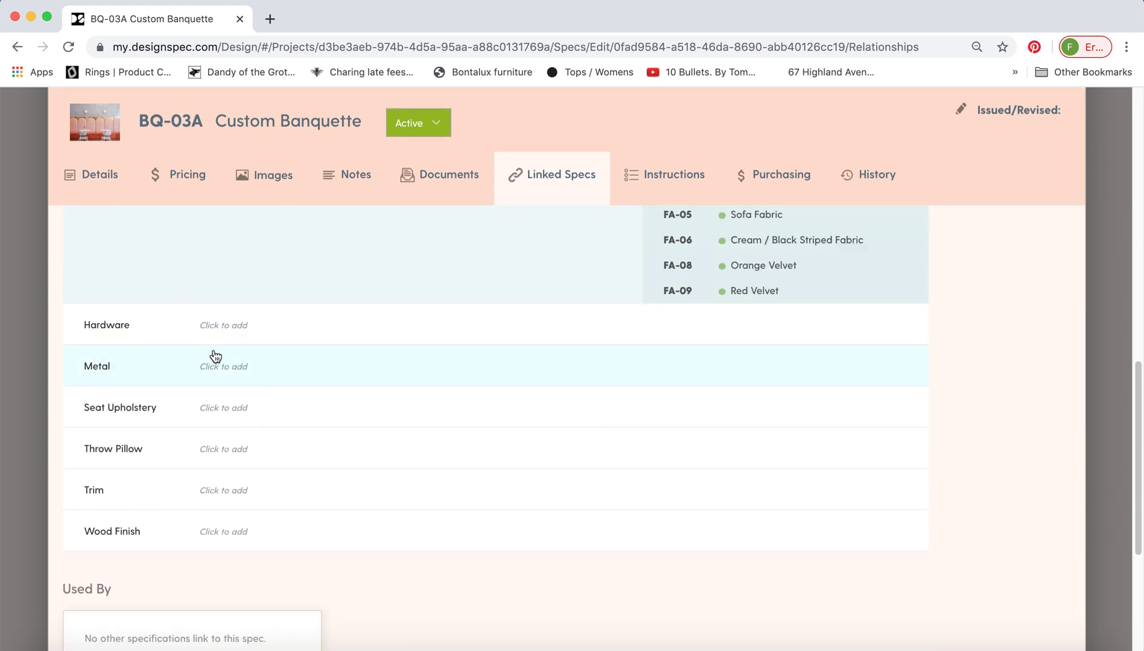
click(222, 327)
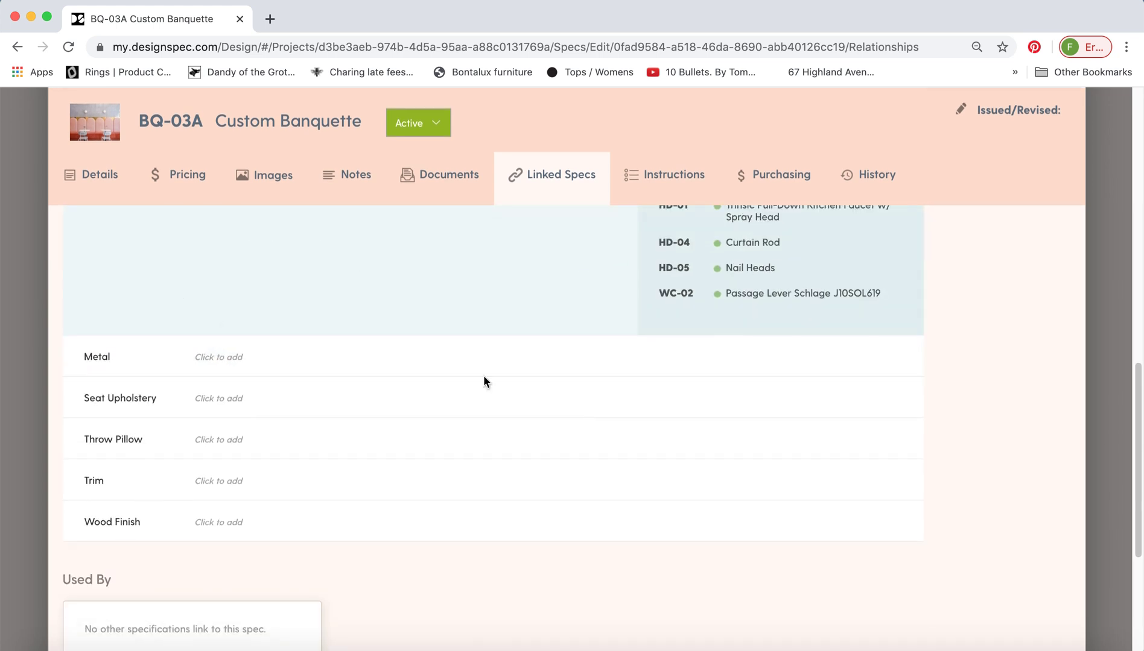
click(748, 270)
scroll(370, 372, up, 4)
scroll(370, 373, down, 4)
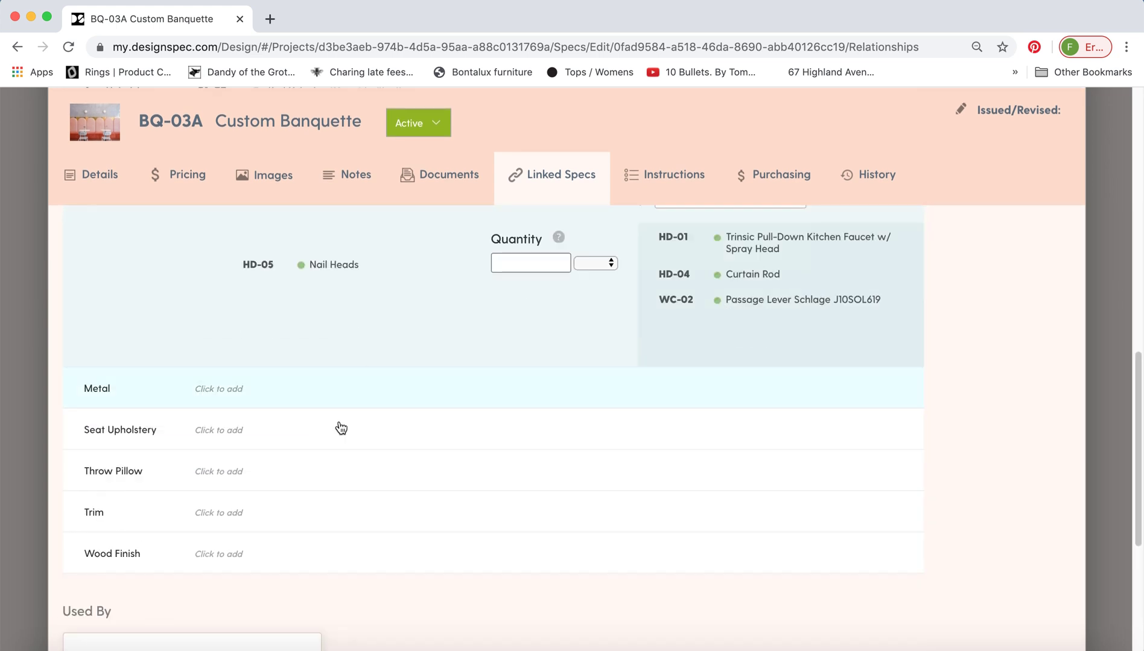
Link WD-02 Maple Butcher Block as the wood finish and open the Instructions section
click(233, 561)
click(746, 472)
scroll(305, 520, up, 2)
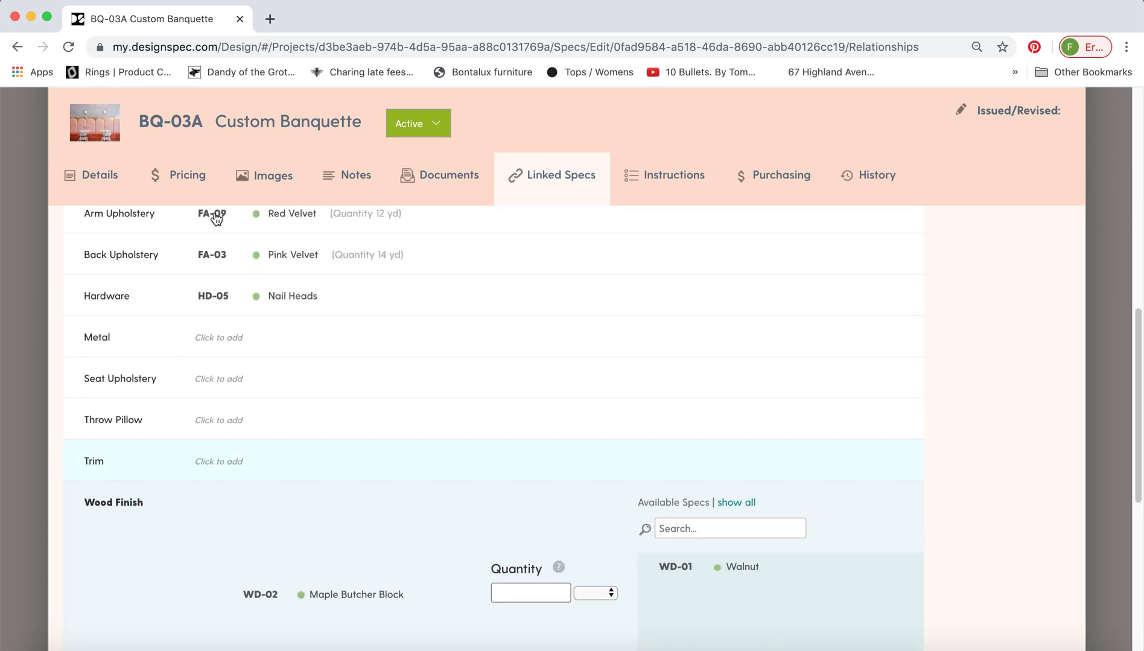
scroll(229, 265, up, 1)
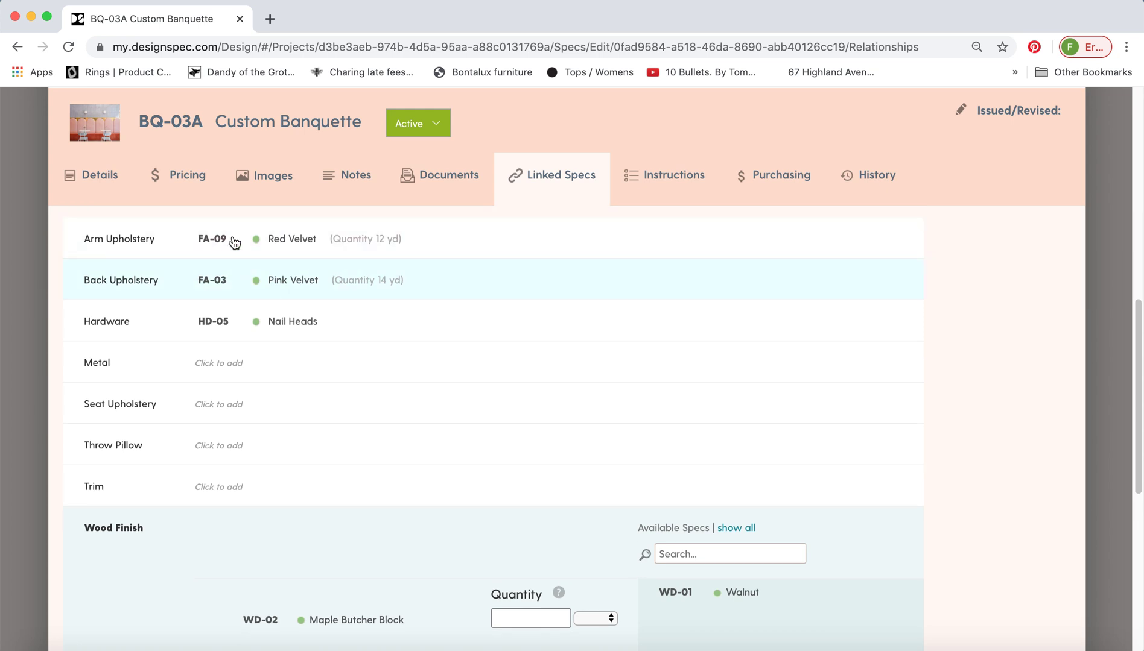
scroll(422, 285, up, 1)
click(663, 199)
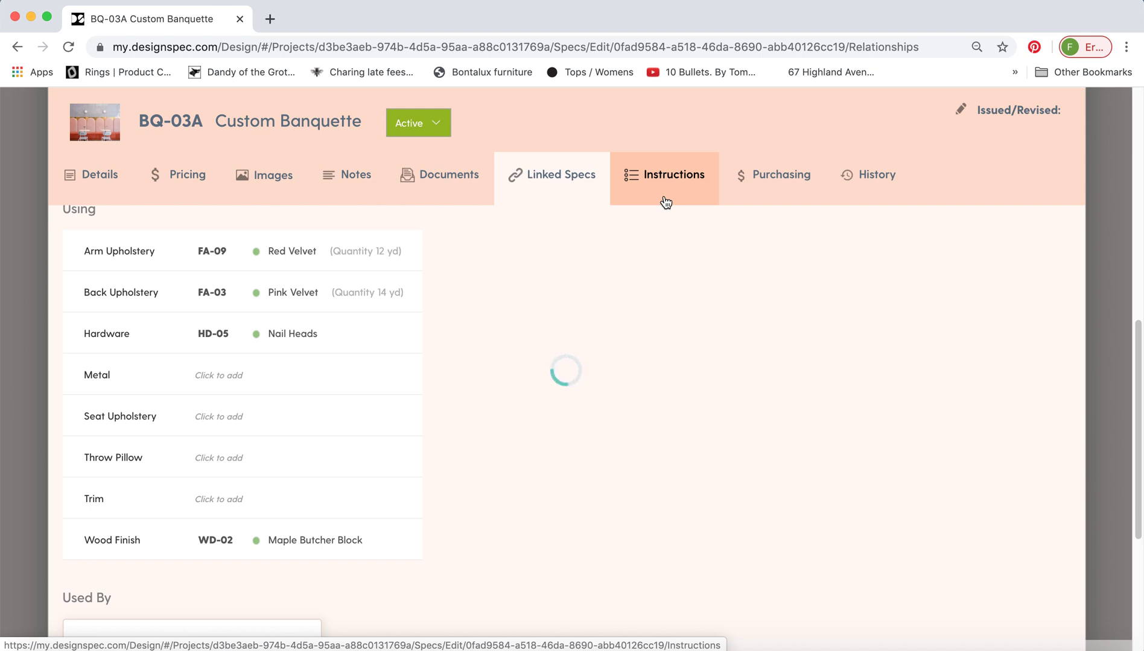
click(665, 200)
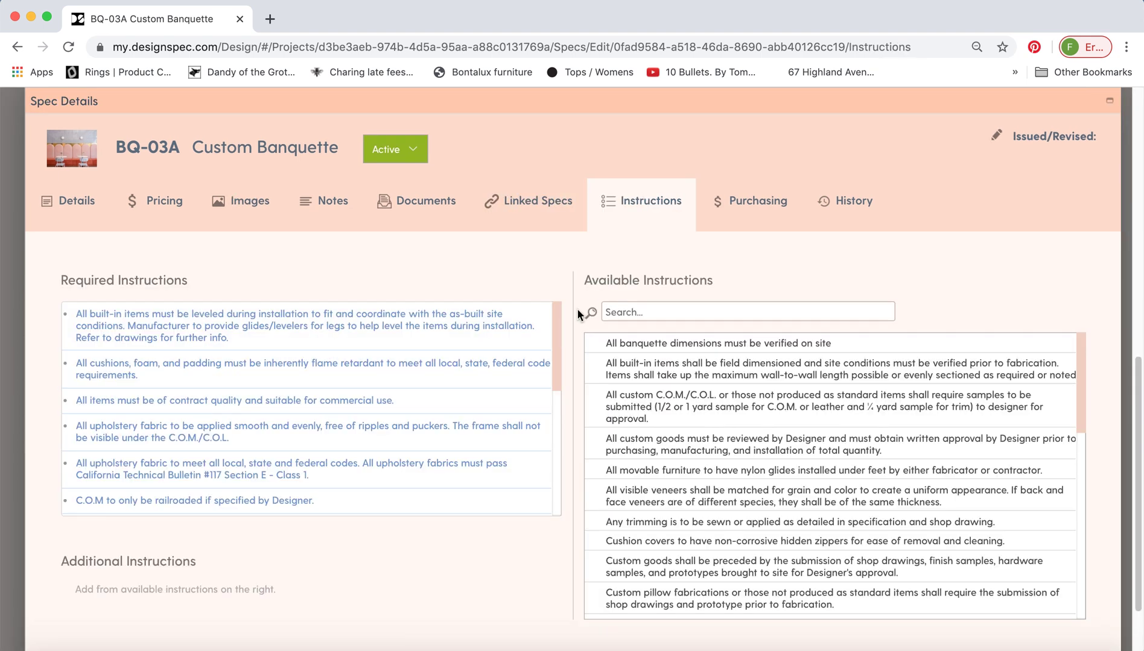
Review the banquette's required instructions on the Instructions tab
scroll(576, 309, down, 1)
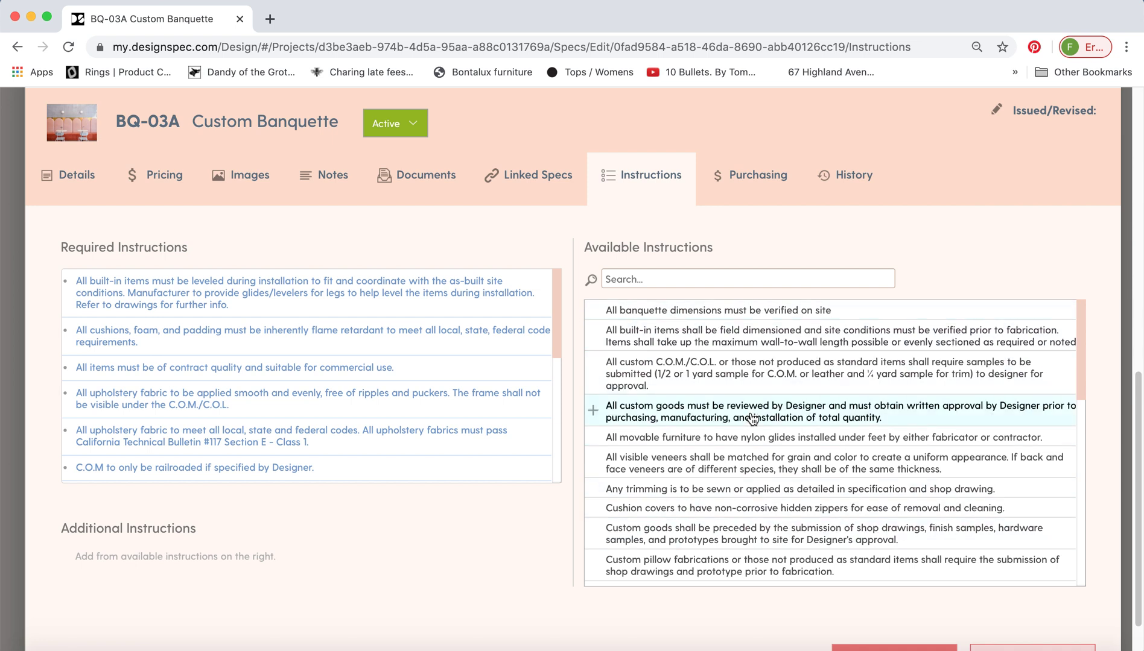
scroll(757, 416, down, 3)
scroll(757, 413, down, 1)
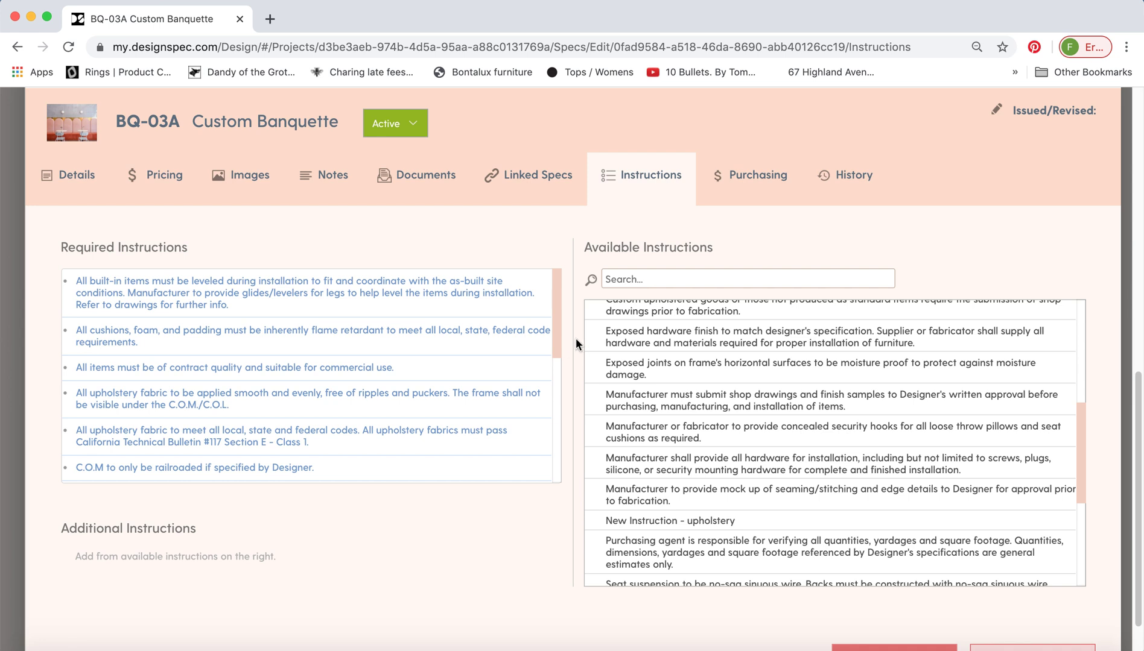
drag(219, 248, 61, 247)
click(60, 247)
scroll(257, 316, down, 5)
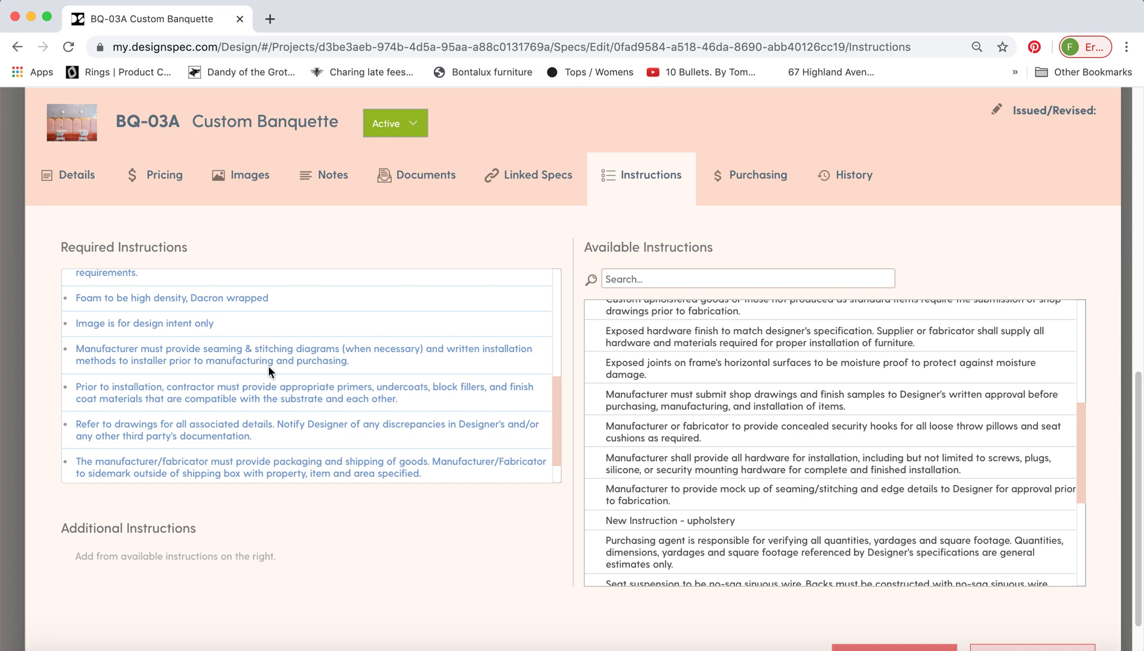
scroll(267, 366, up, 3)
scroll(268, 366, up, 2)
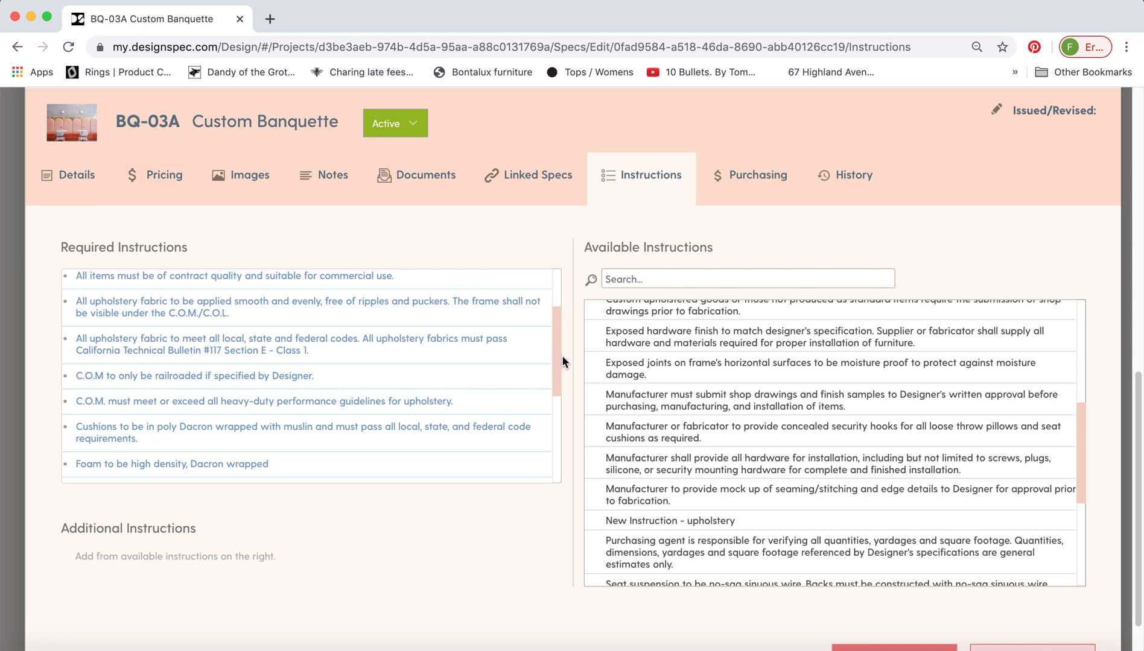
scroll(564, 356, down, 1)
Try adding exposed joints, security hooks and cushion zipper instructions, removing each again
click(631, 365)
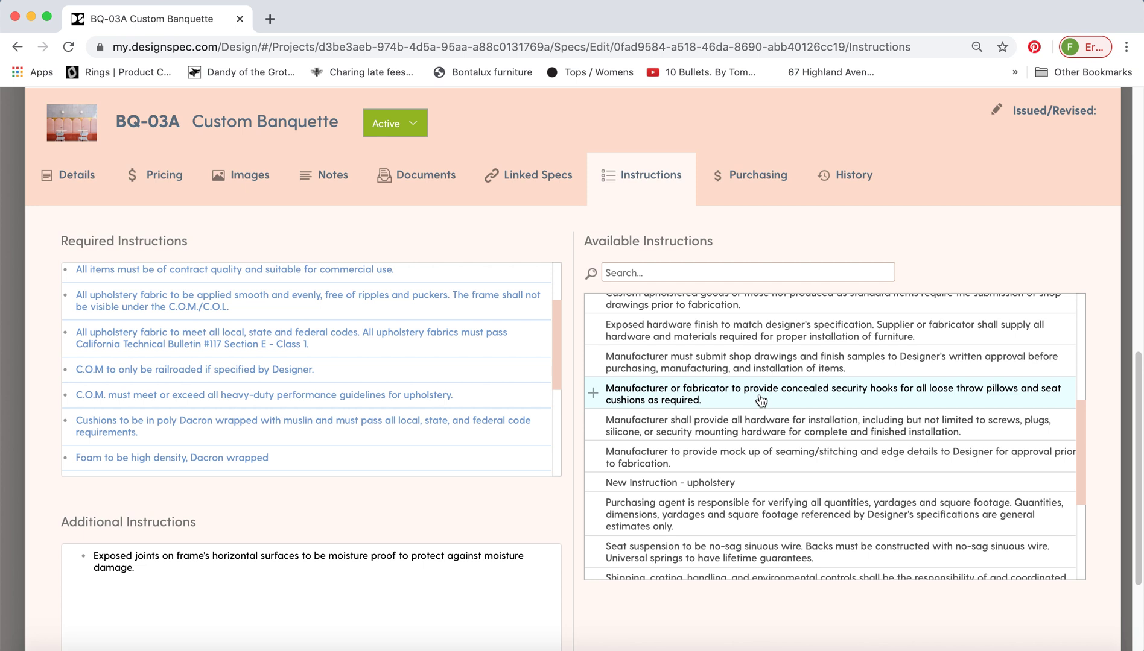
click(761, 401)
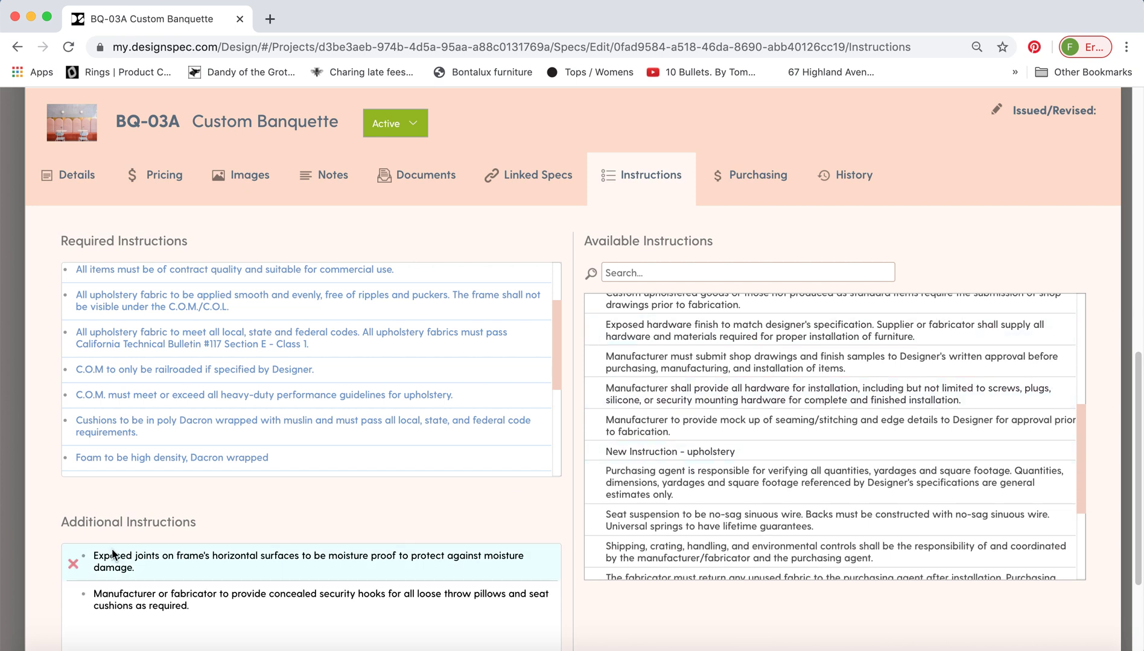
click(73, 565)
click(73, 565)
click(672, 272)
text(zipper)
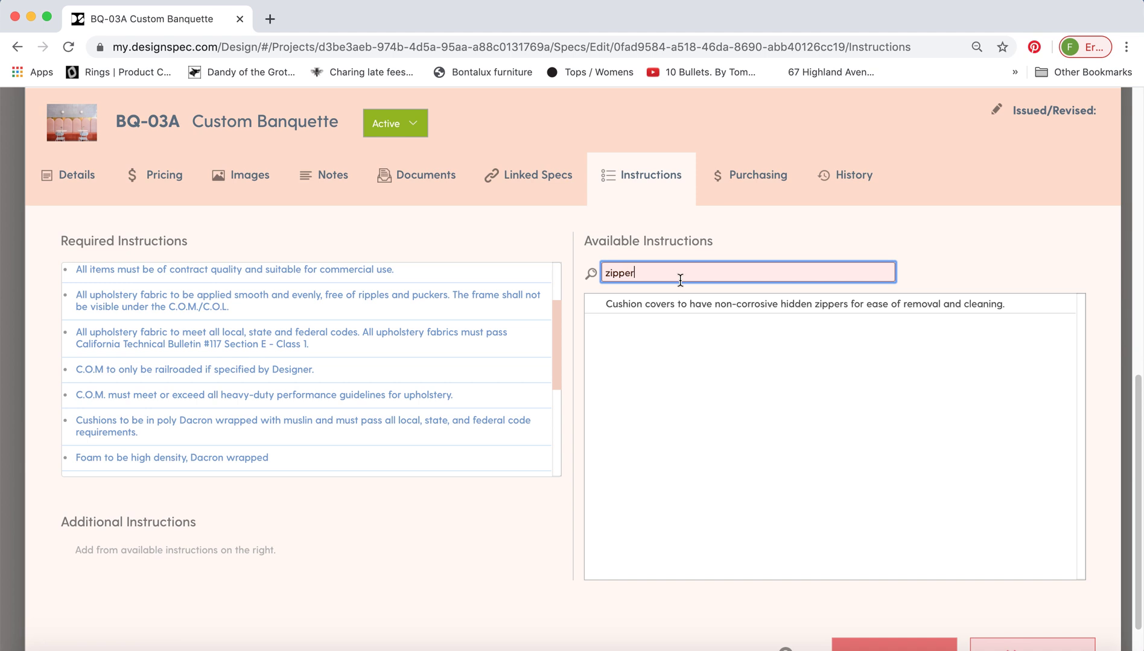
click(678, 304)
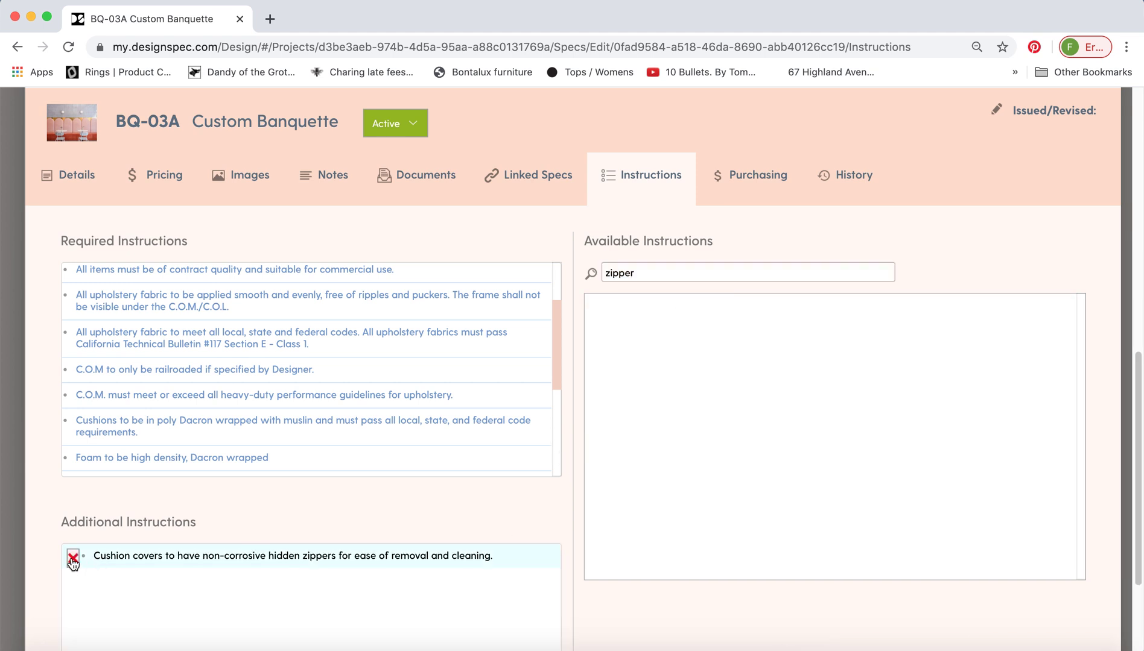
click(72, 561)
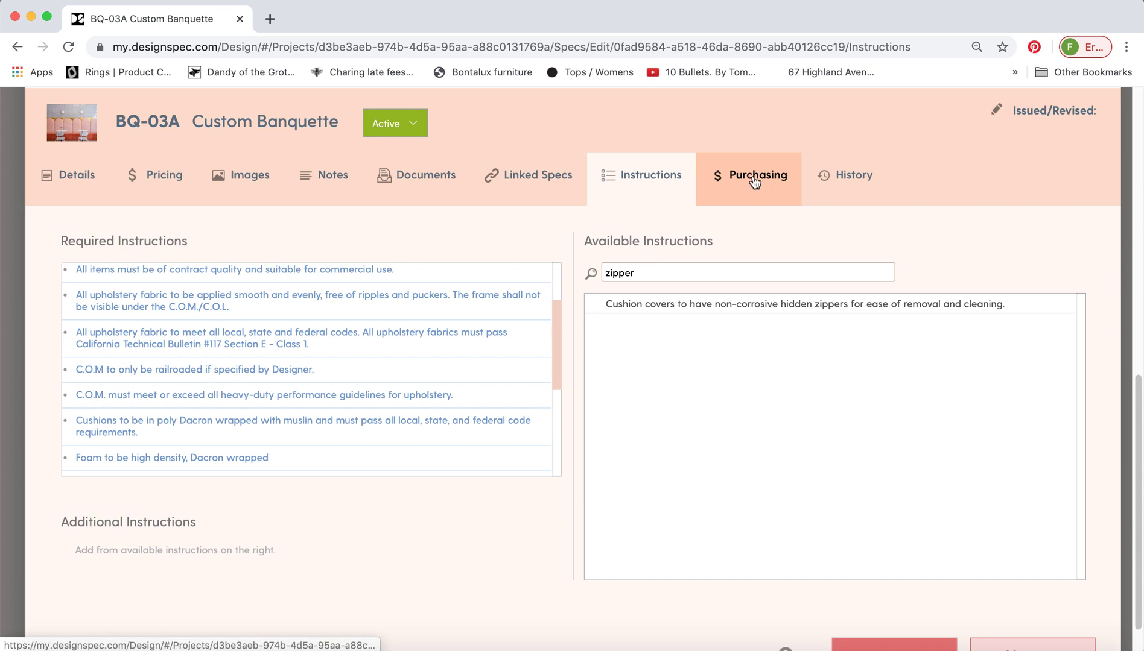
Show BQ-03A's History with the 5/7/2020 custom attribute changes
click(850, 180)
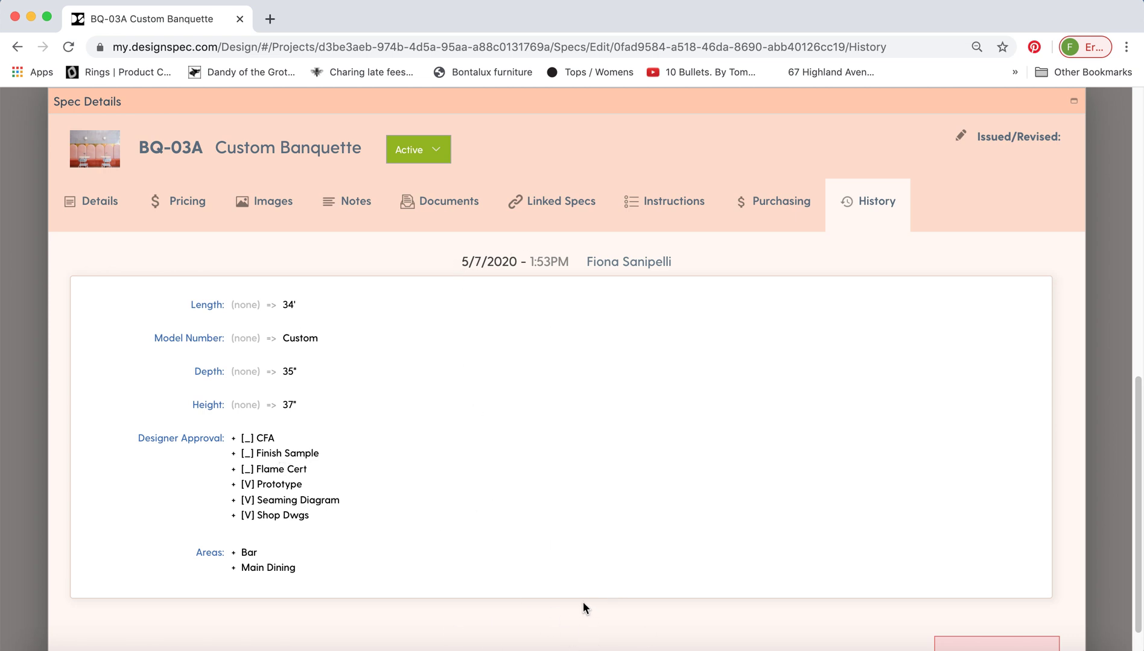
Save issued/revised dates 4/30/2020 and 3/13/2020, then set the status to Hidden
click(992, 140)
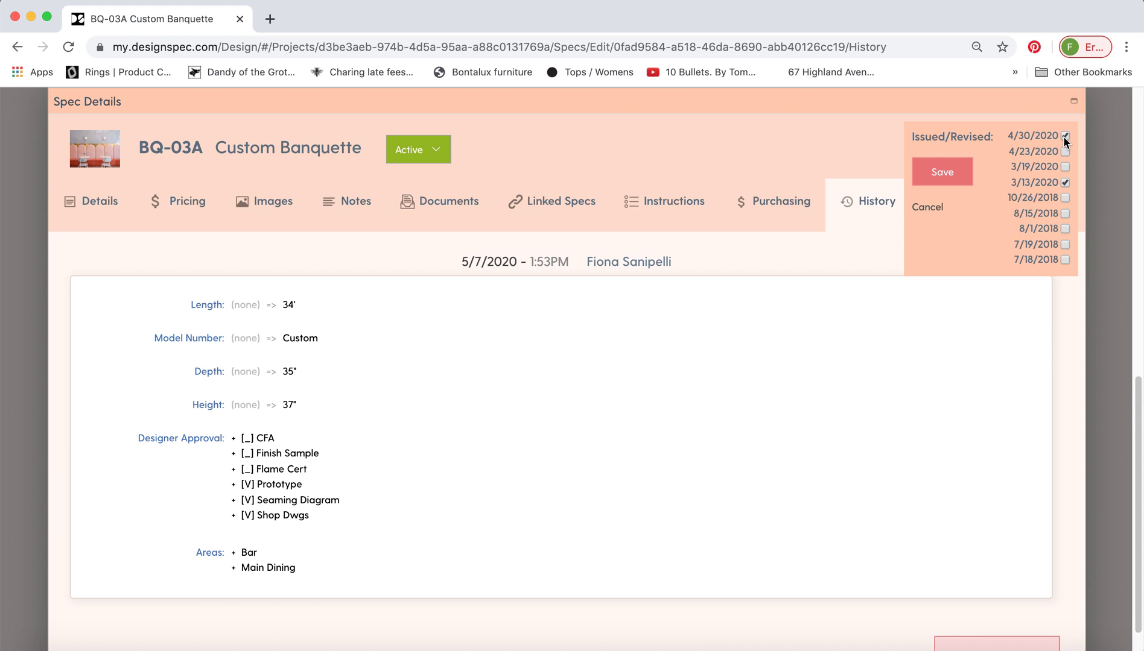
click(962, 174)
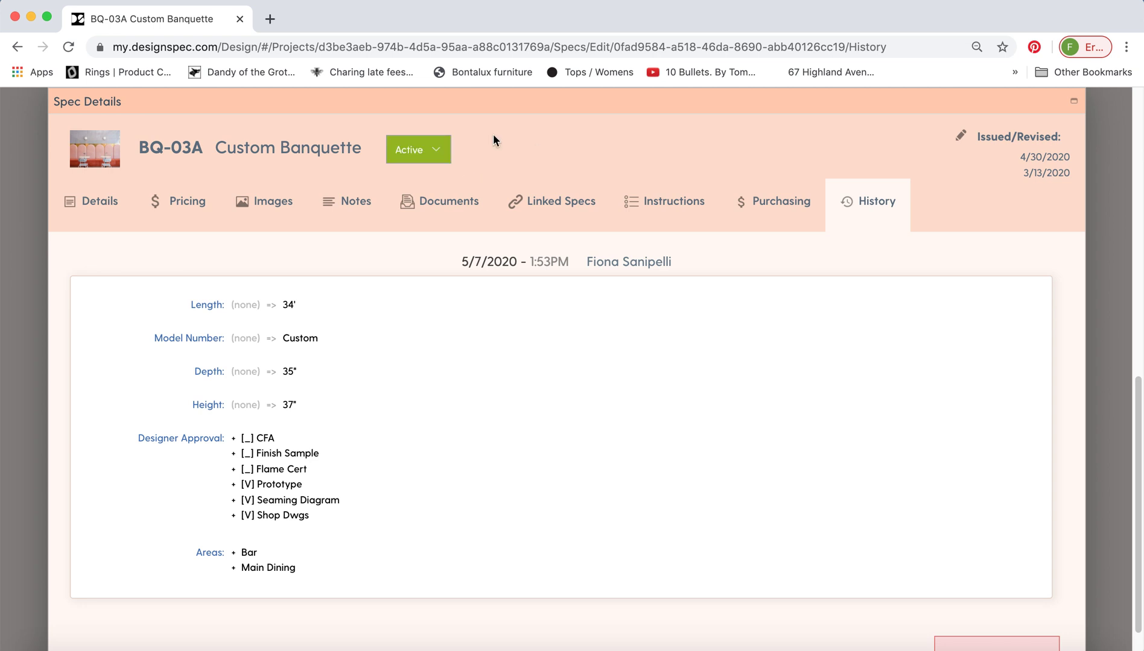
click(438, 149)
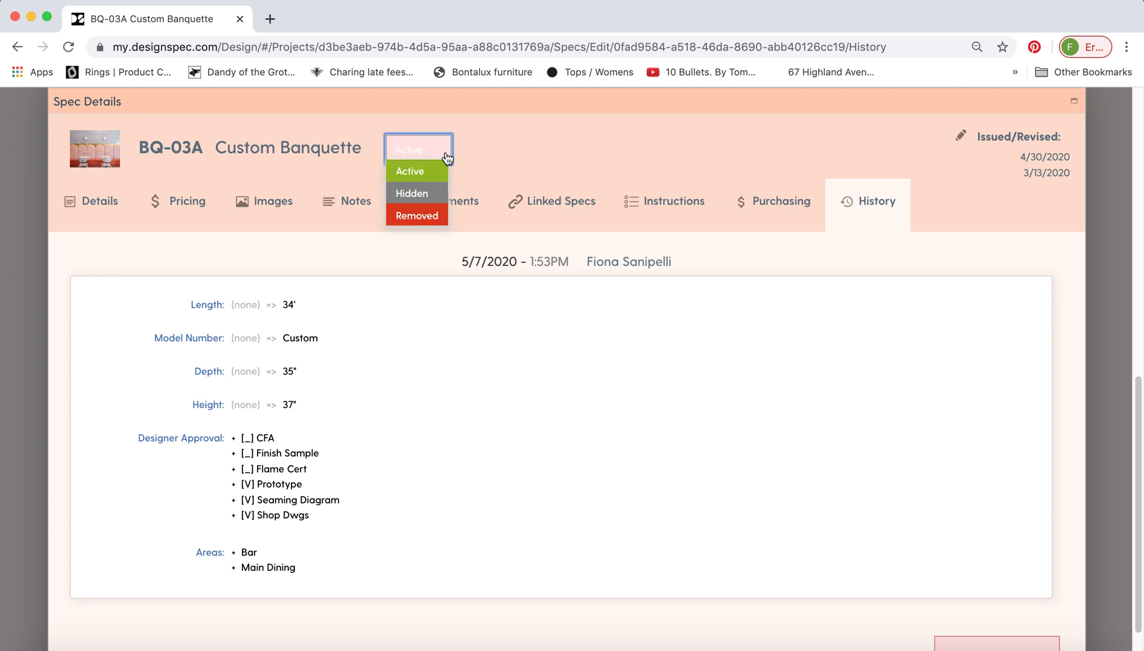
click(471, 139)
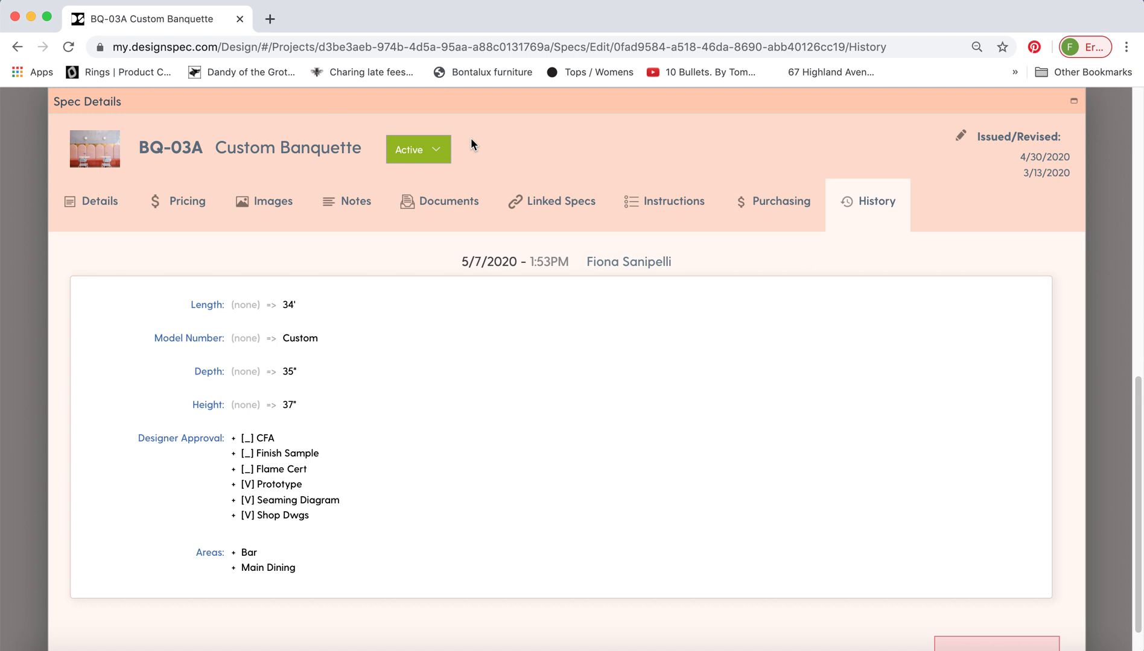
click(440, 151)
click(415, 192)
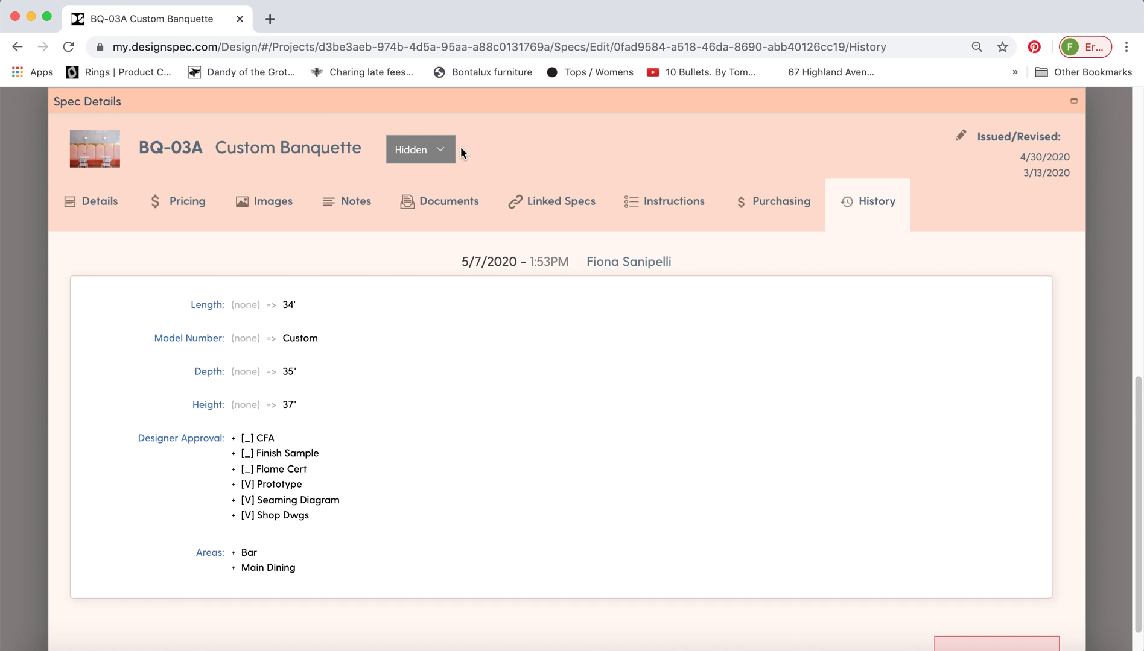
Change the status to Removed, then back to Active, and close the spec
click(450, 151)
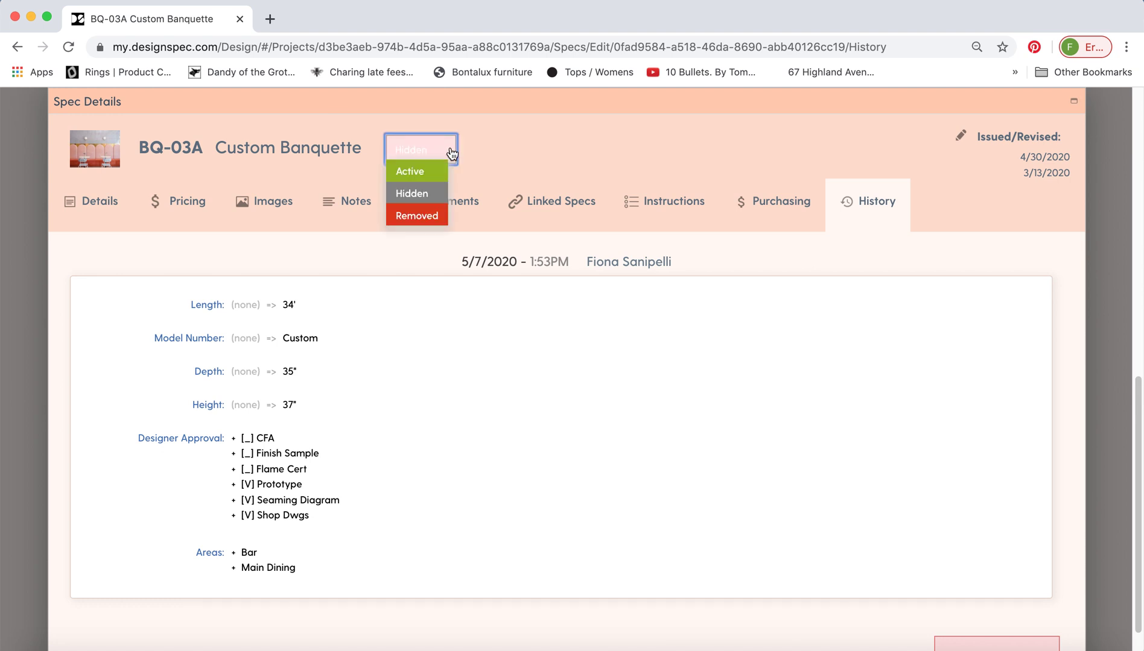
click(417, 216)
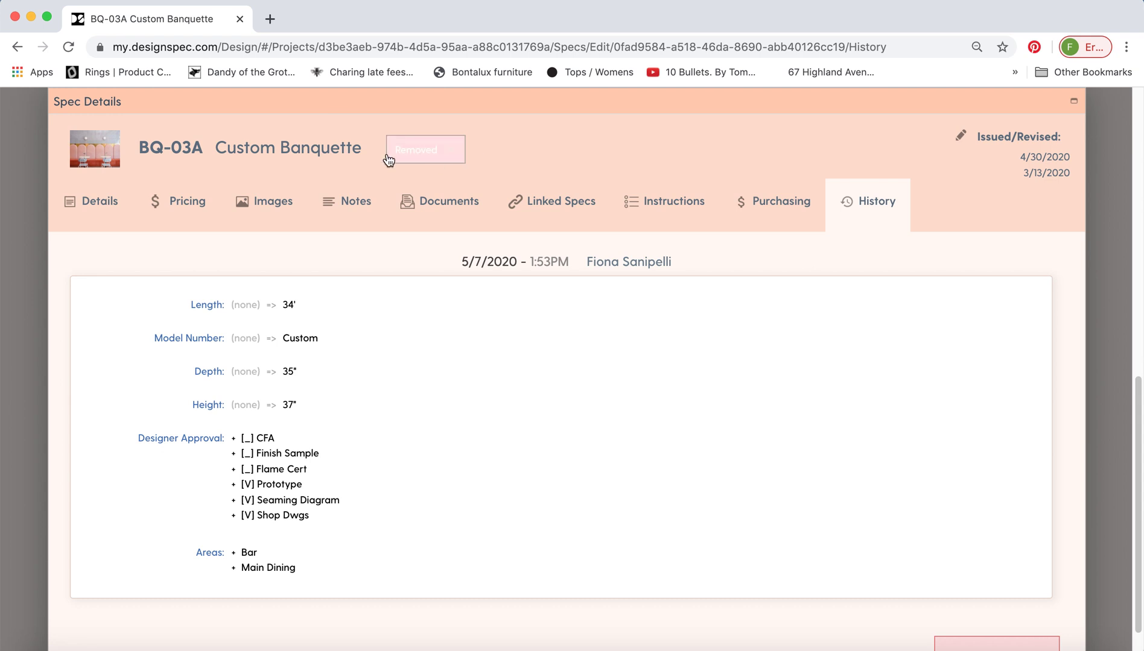
drag(364, 149, 142, 148)
click(140, 148)
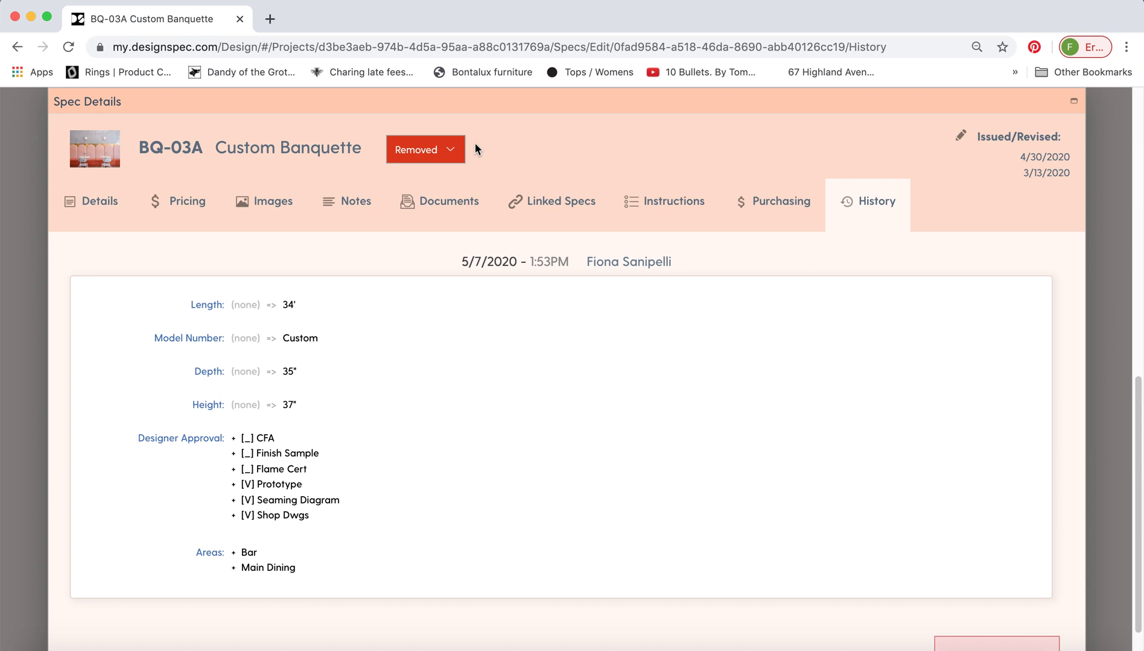
click(449, 151)
click(552, 202)
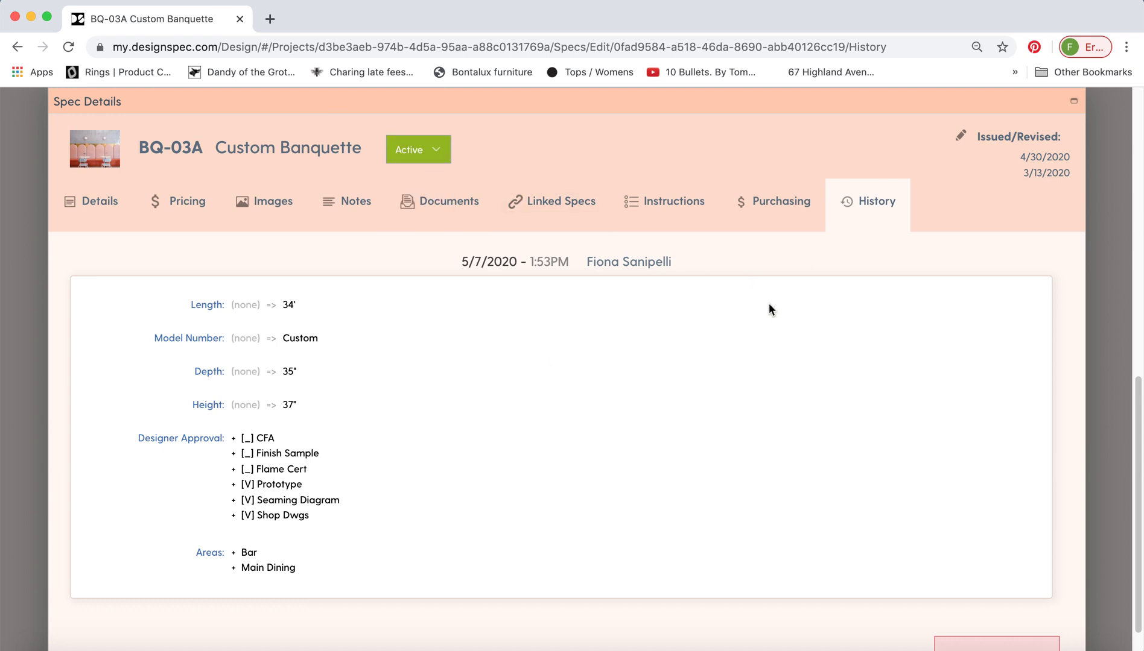
scroll(875, 410, down, 1)
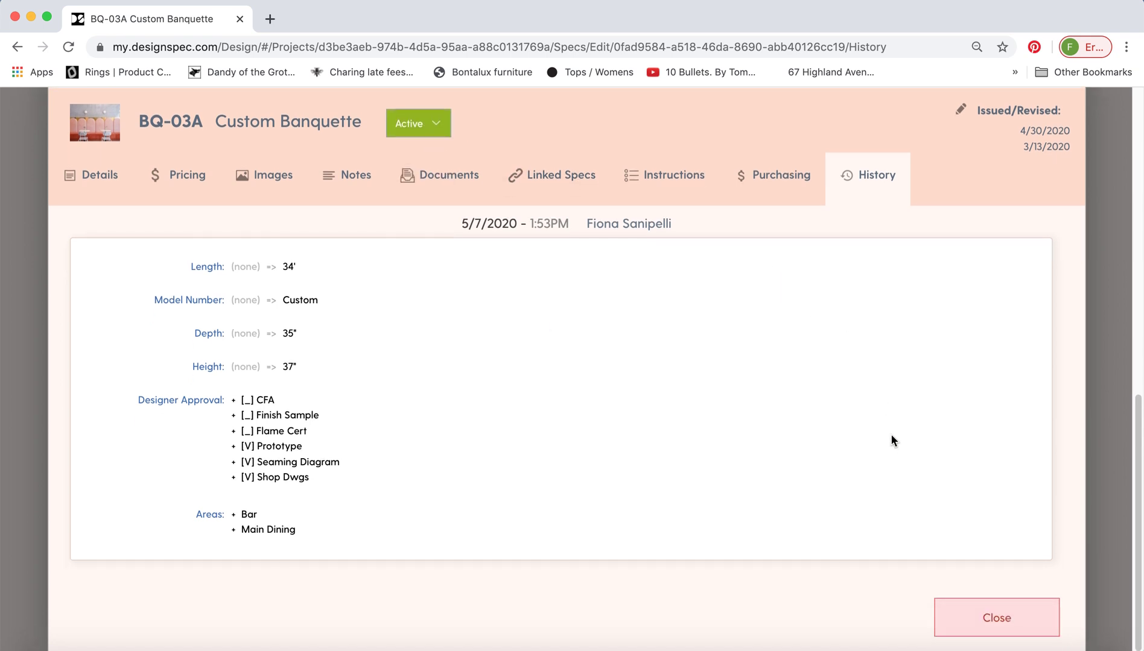
click(987, 612)
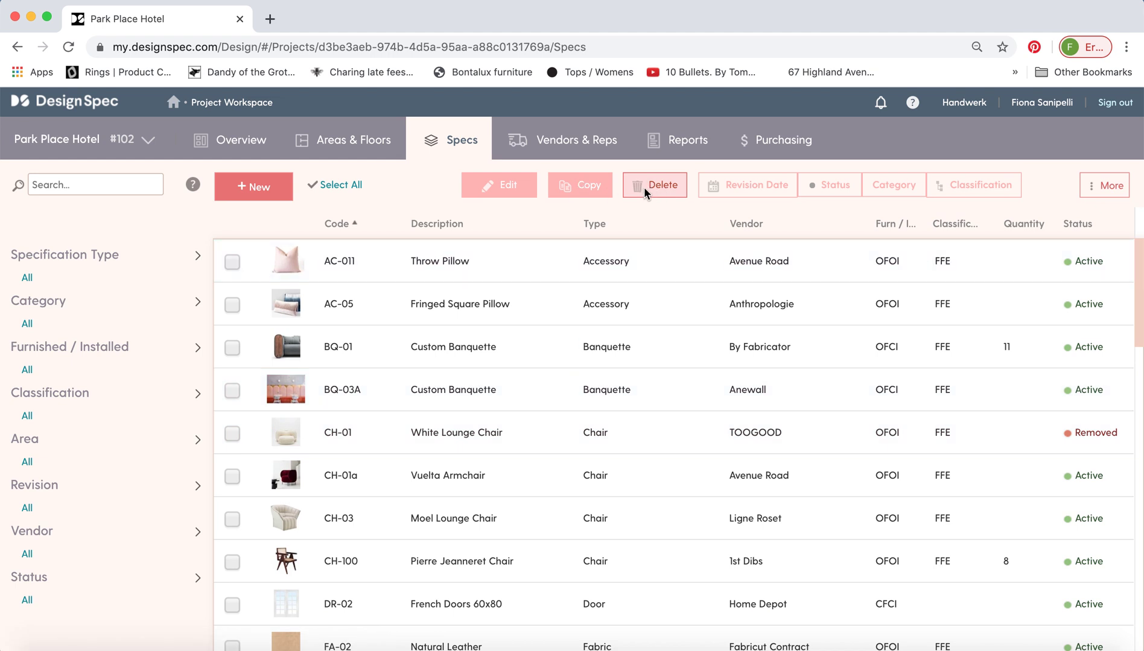
Select BQ-01, BQ-03A and CH-01 in the specs list for bulk editing
click(232, 348)
click(232, 391)
click(233, 434)
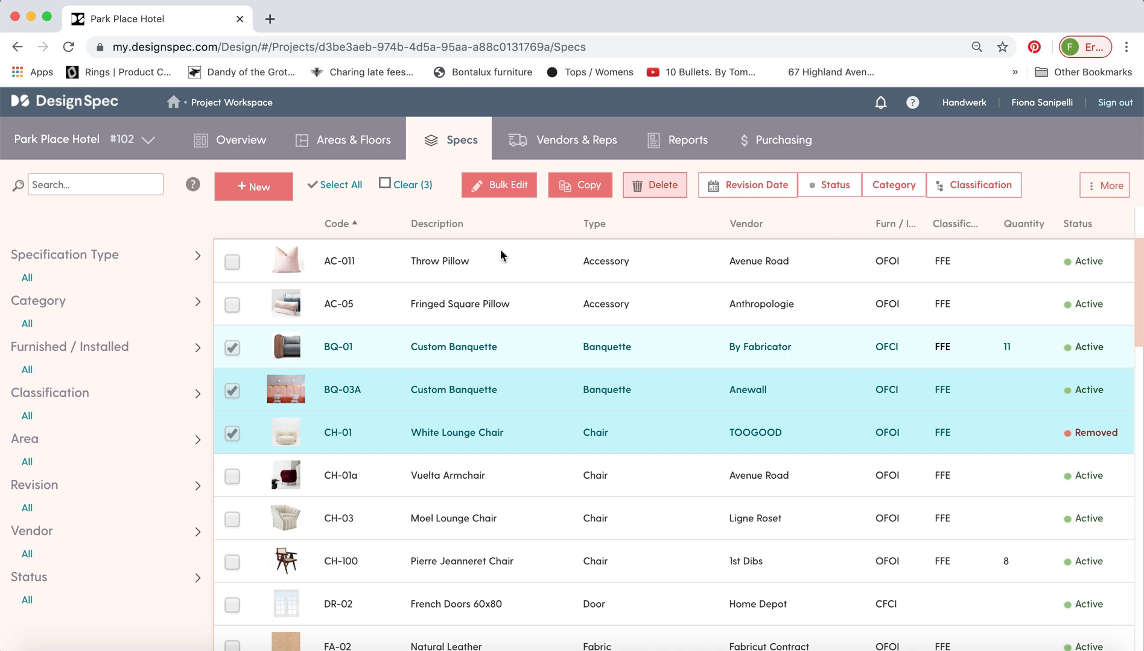
click(509, 186)
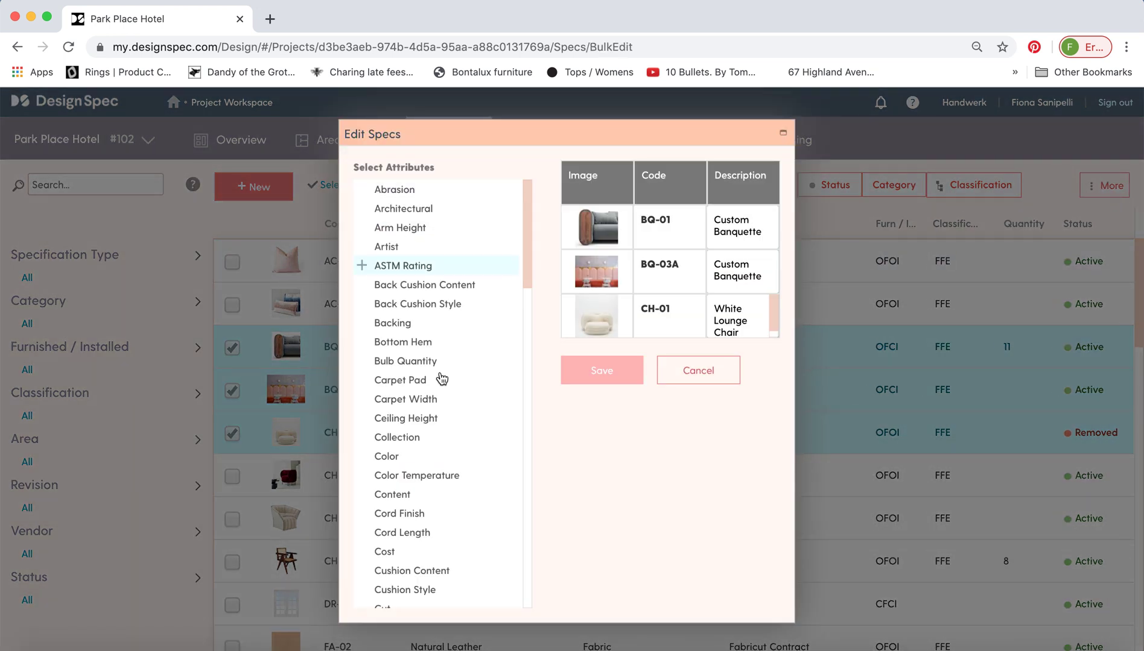
Add Quantity and Collection columns to the bulk edit, then cancel without applying
drag(524, 249, 528, 467)
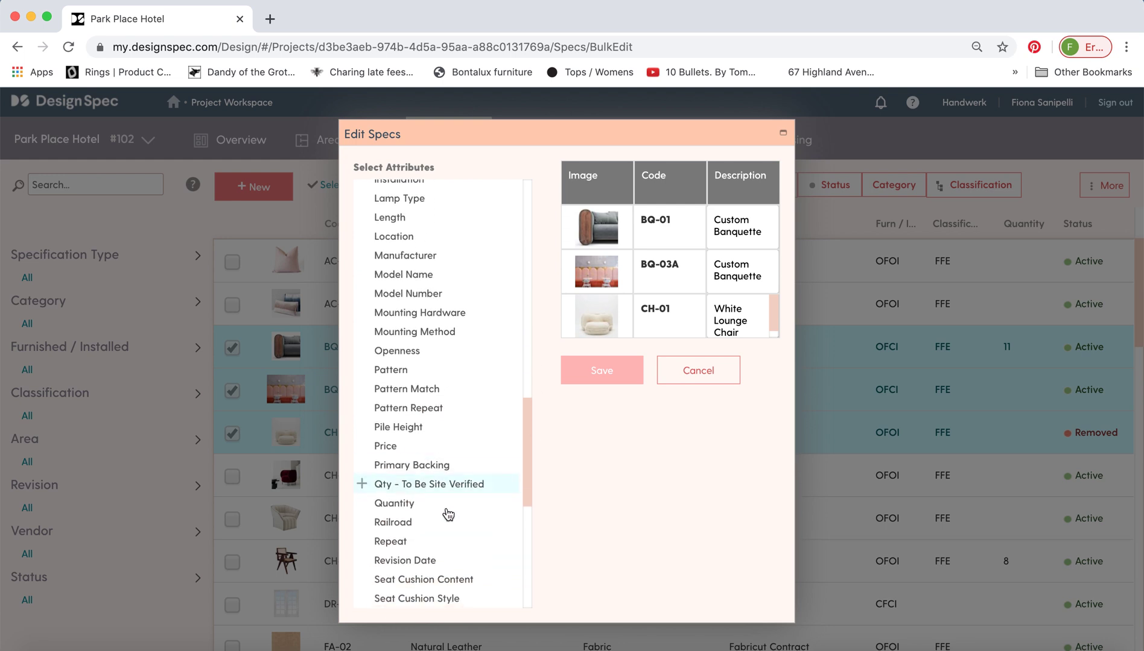
click(410, 503)
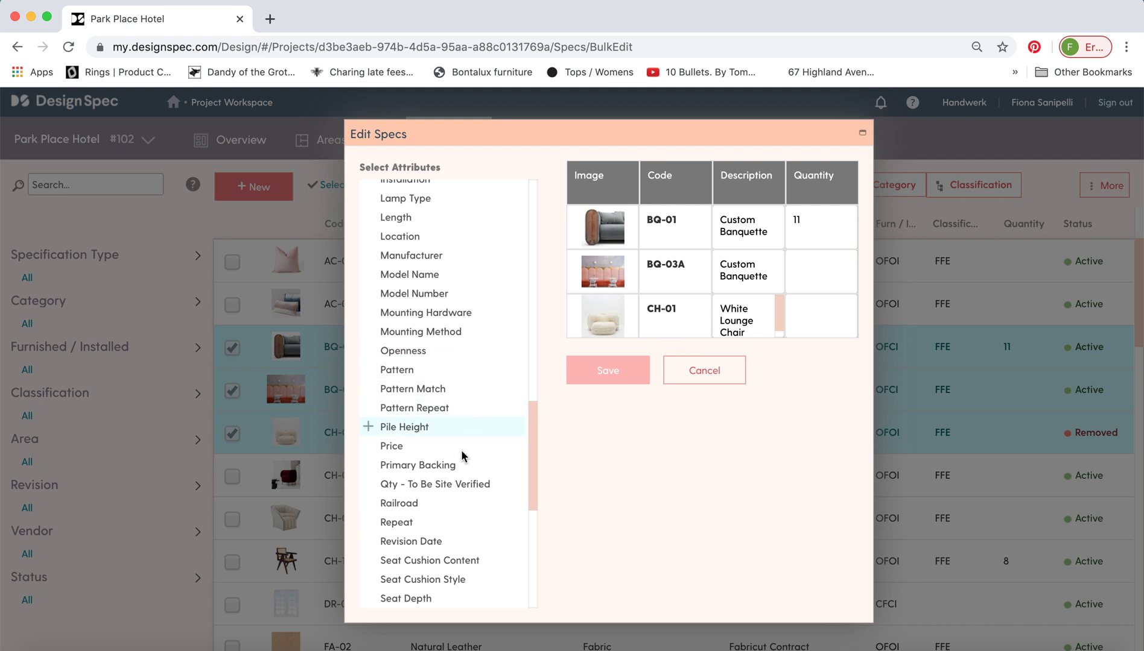
scroll(534, 463, up, 1)
drag(535, 470, 536, 307)
click(438, 215)
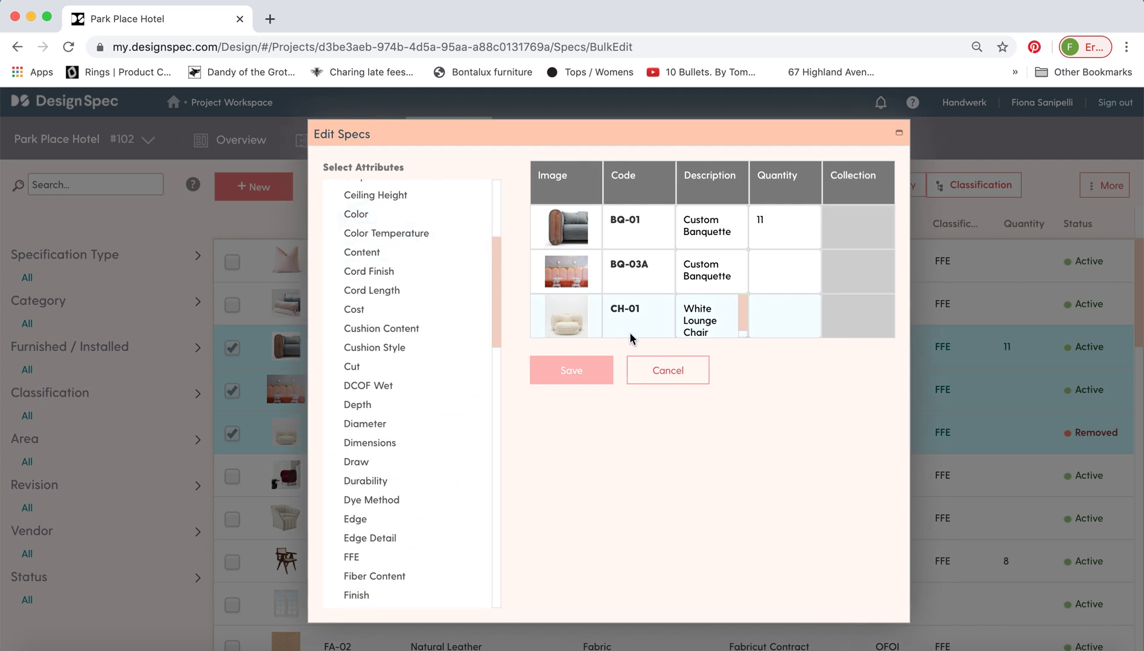
click(664, 376)
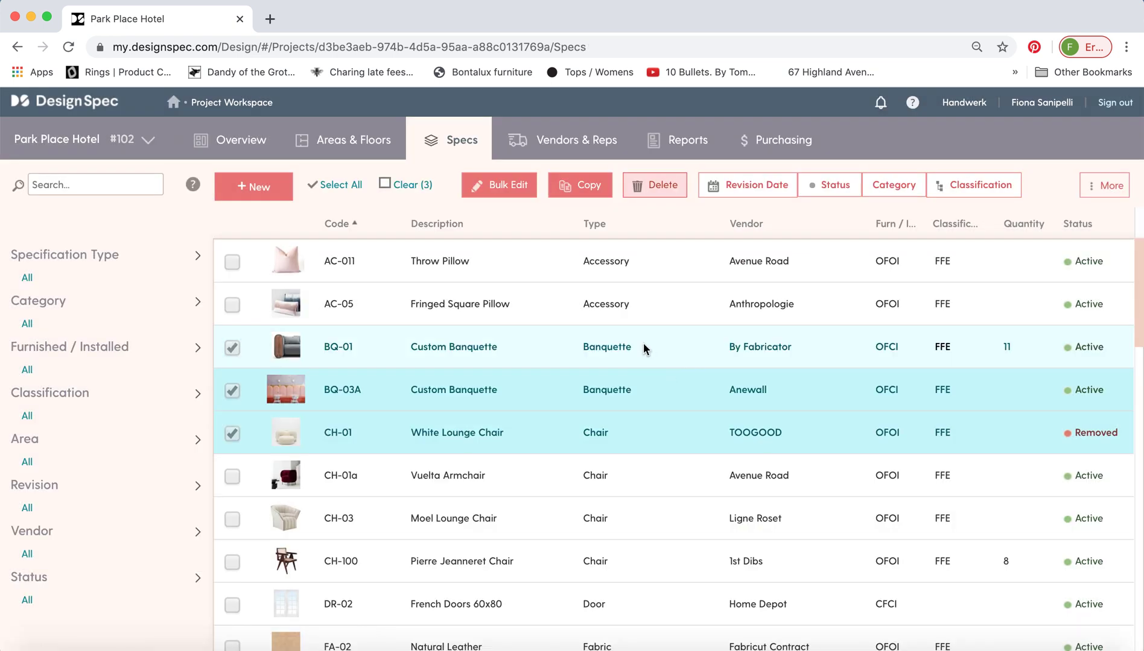
Review the revision date, status, category, classification and Areas bulk options, then deselect the three checked specs
click(758, 187)
click(824, 186)
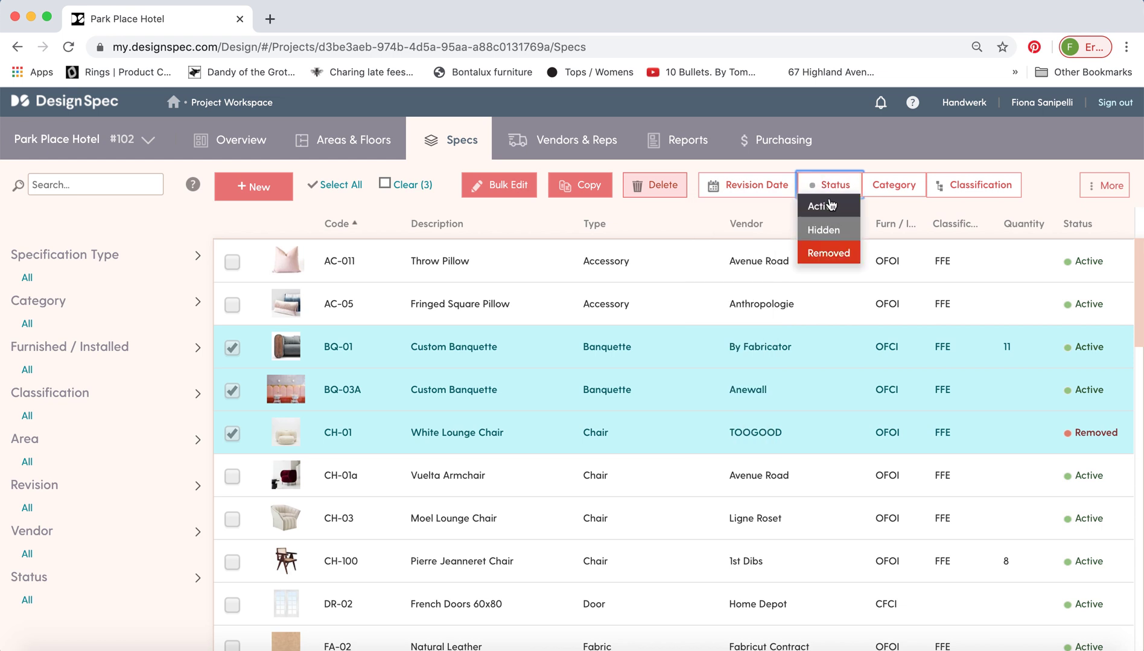
click(893, 185)
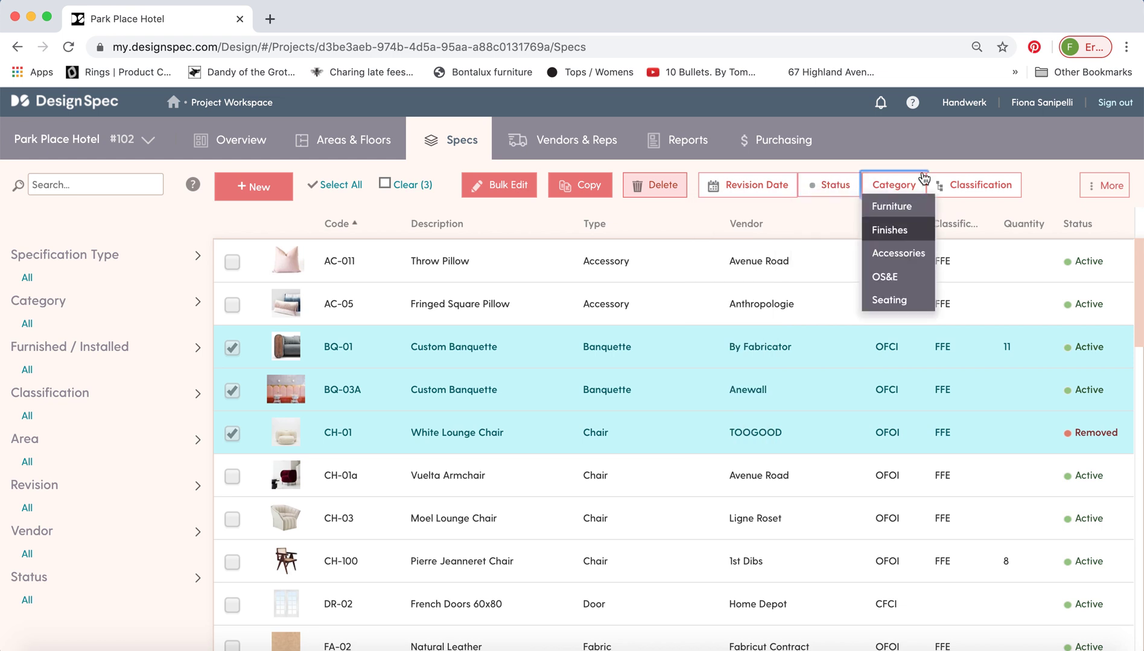
click(968, 189)
click(1104, 186)
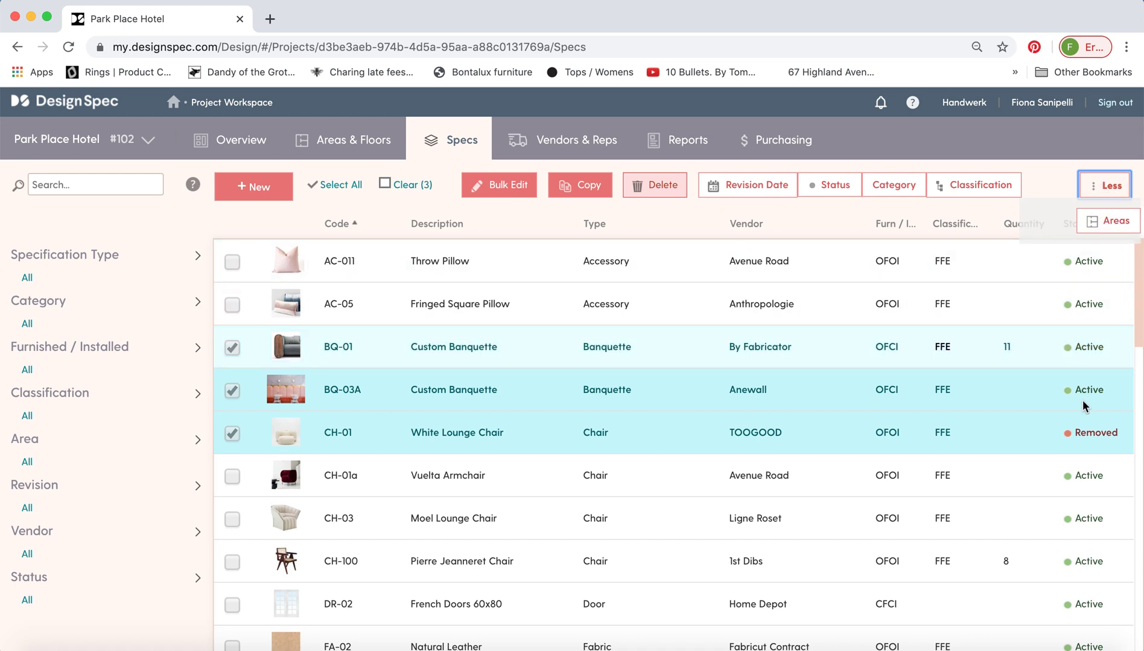
click(870, 167)
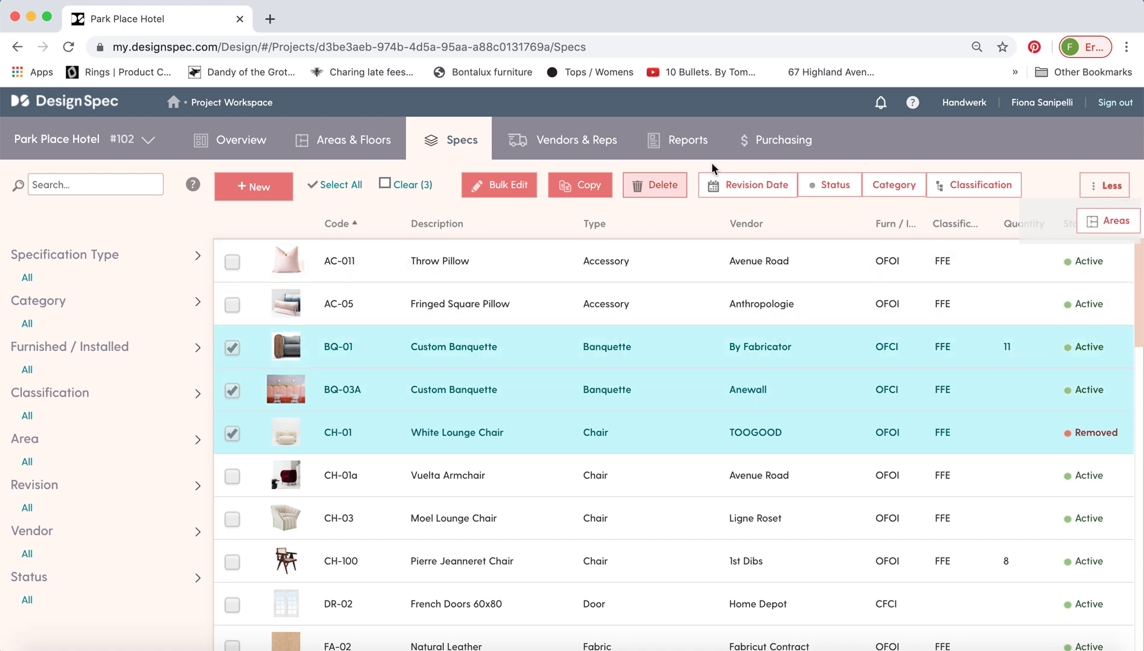
click(420, 187)
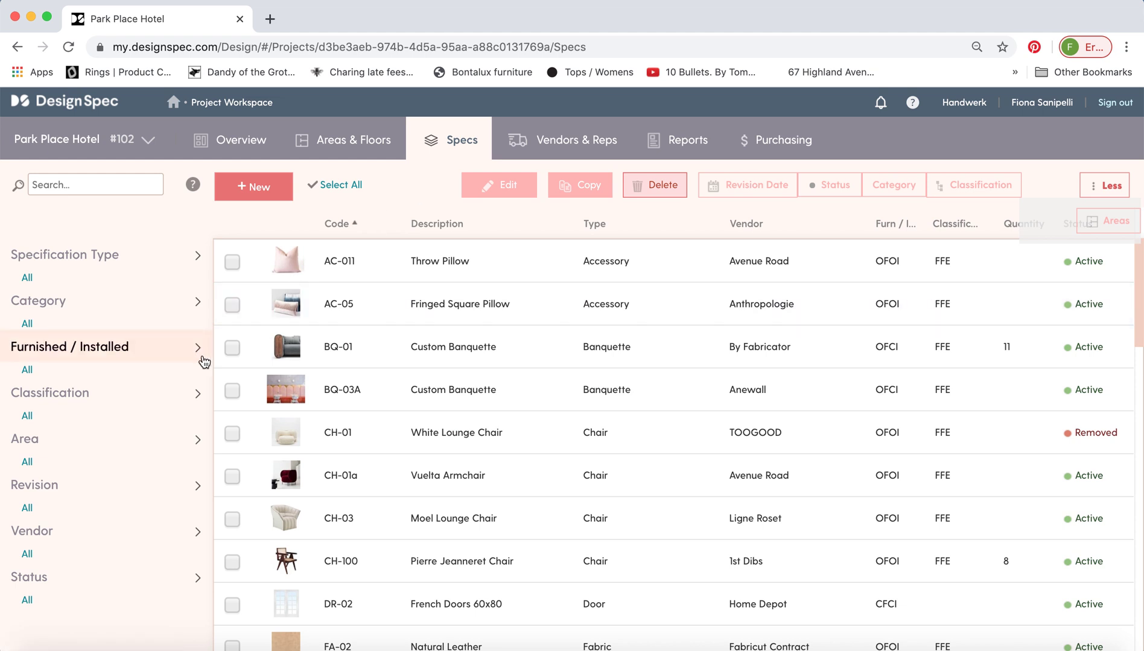
click(232, 392)
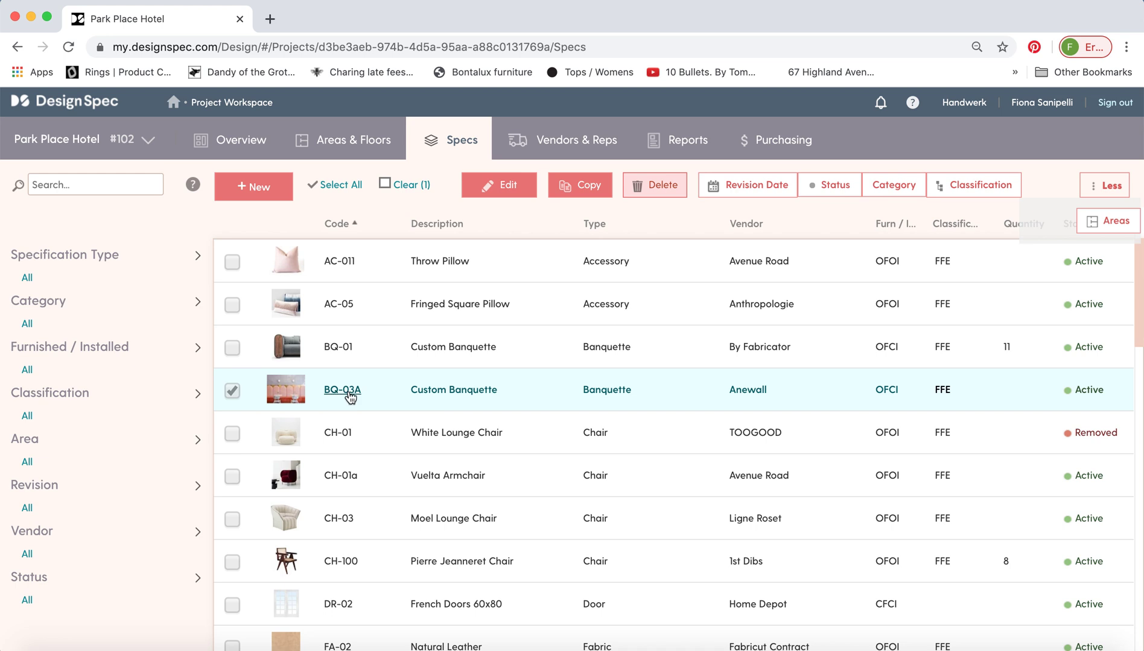
click(576, 188)
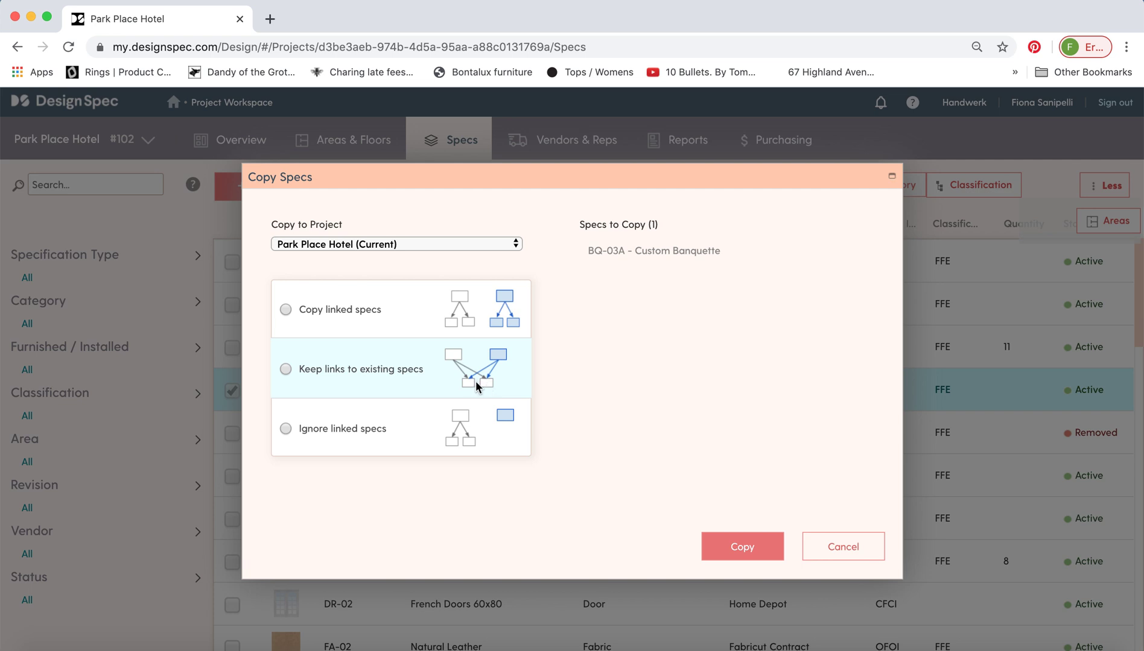
click(463, 245)
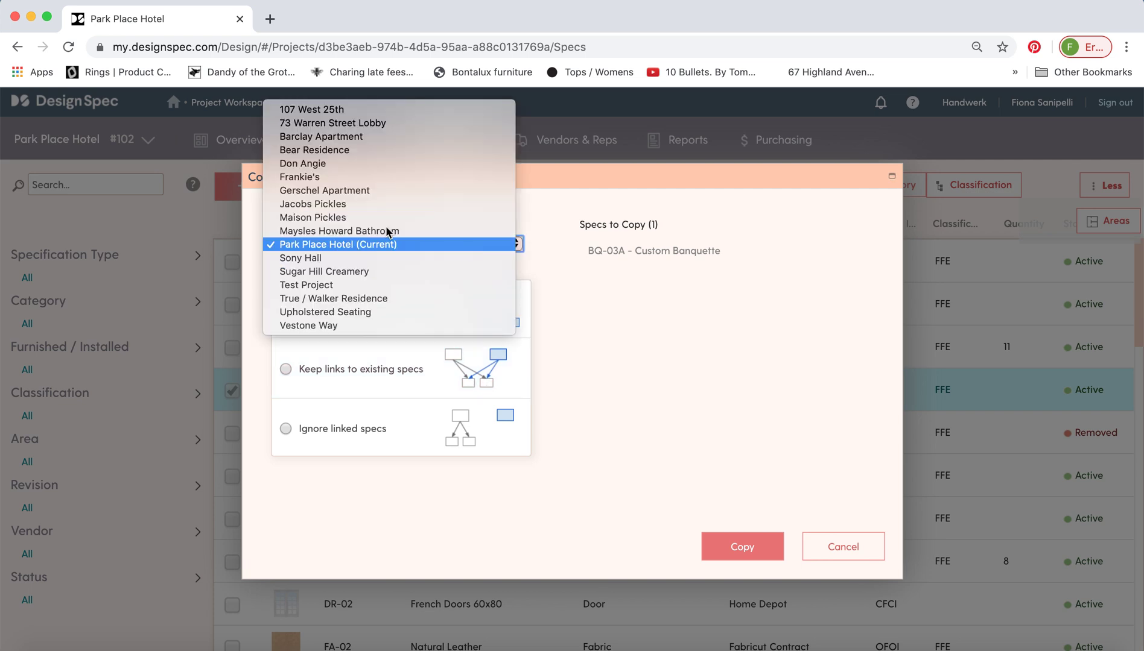
click(311, 163)
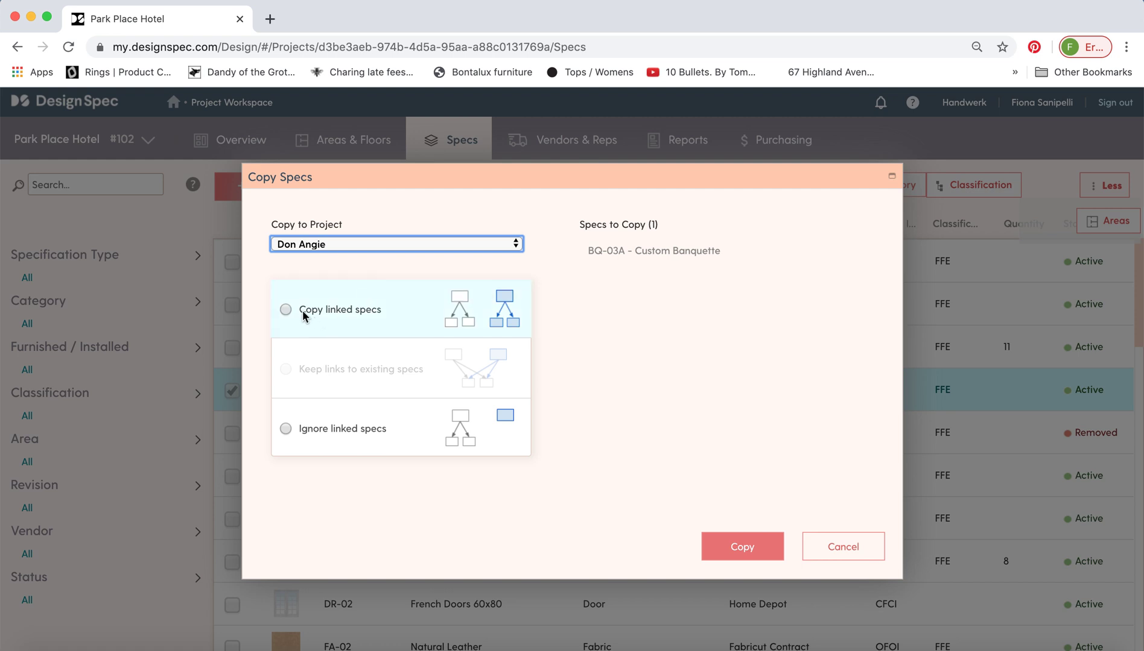
click(286, 310)
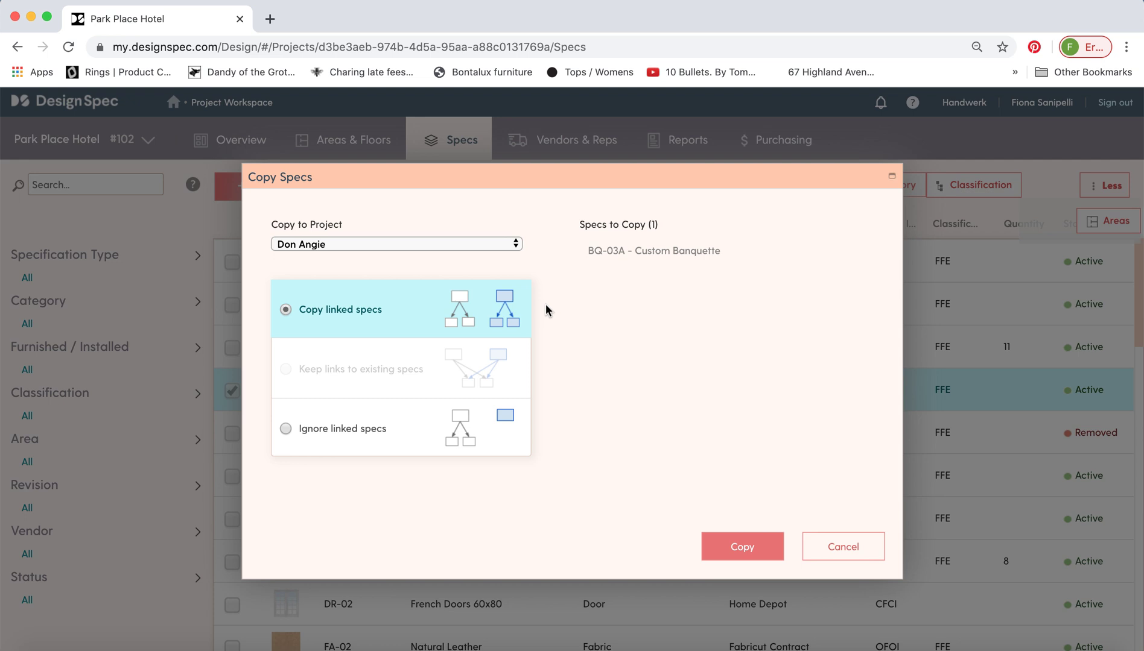
click(833, 542)
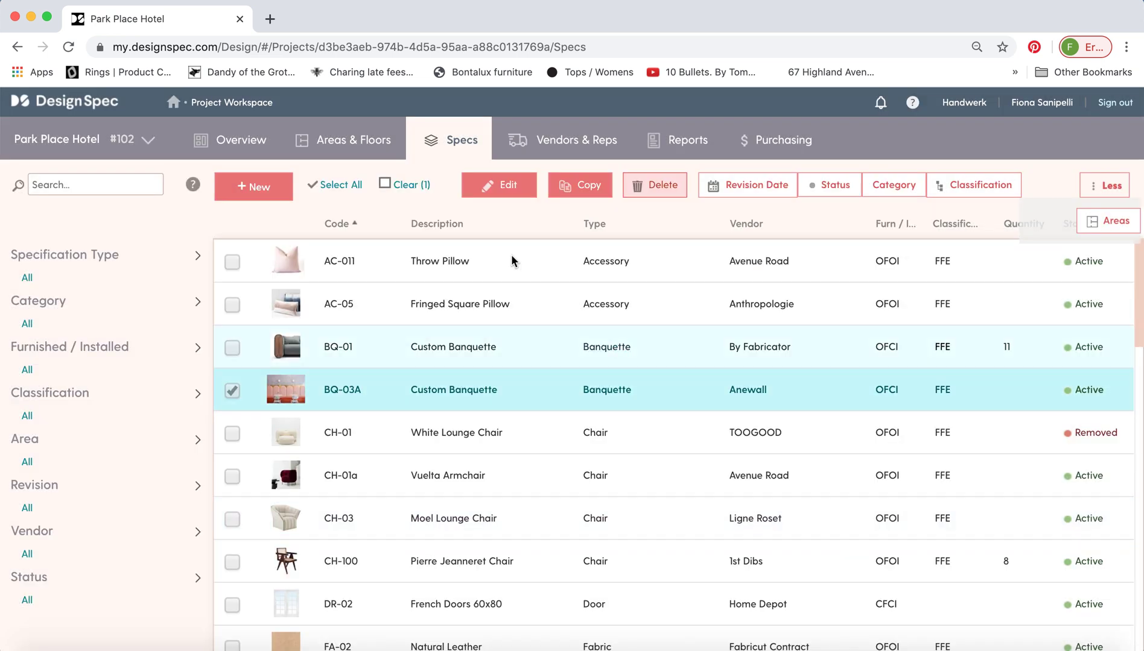
click(425, 187)
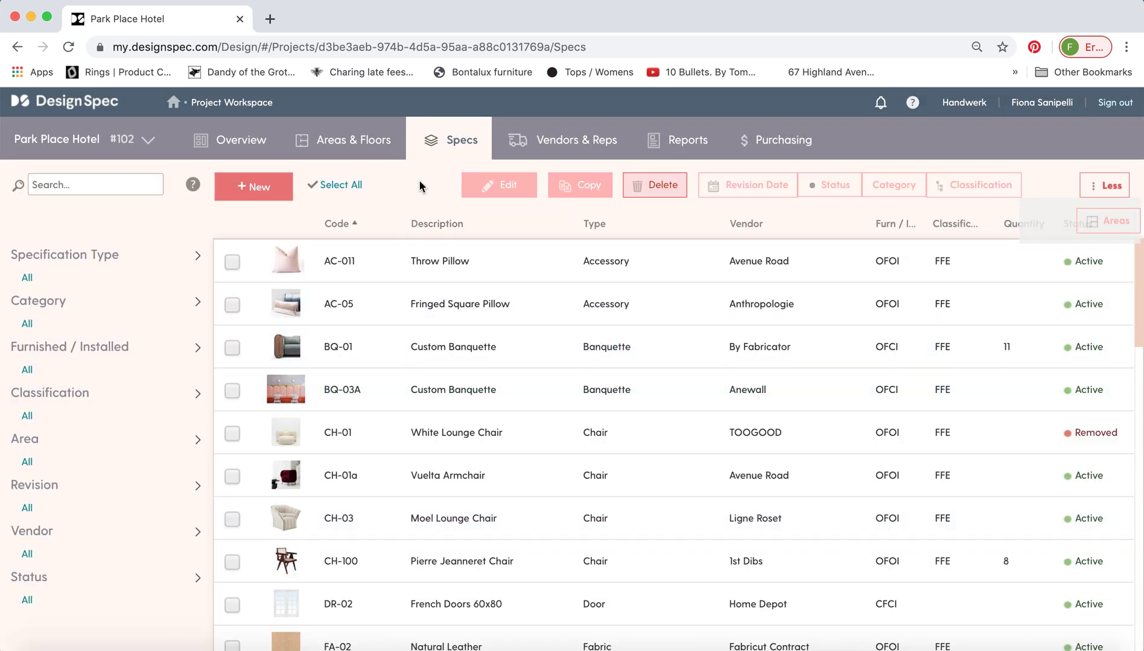
Browse the Park Place Hotel Vendors & Reps table, then go to the Reports page
click(561, 140)
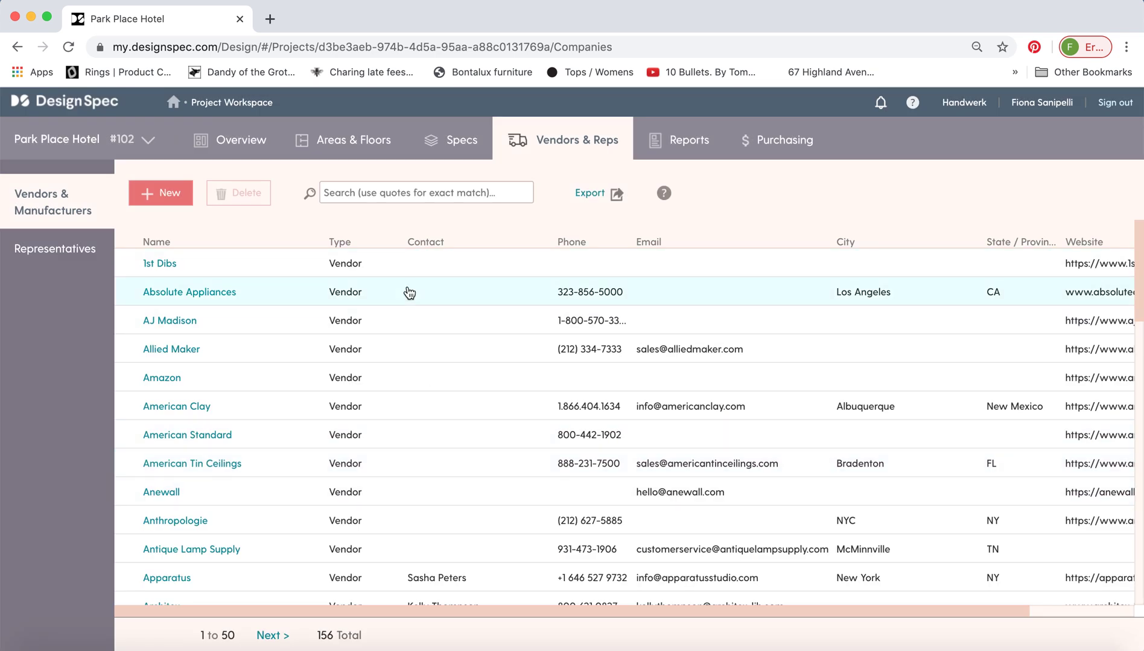
scroll(439, 383, down, 4)
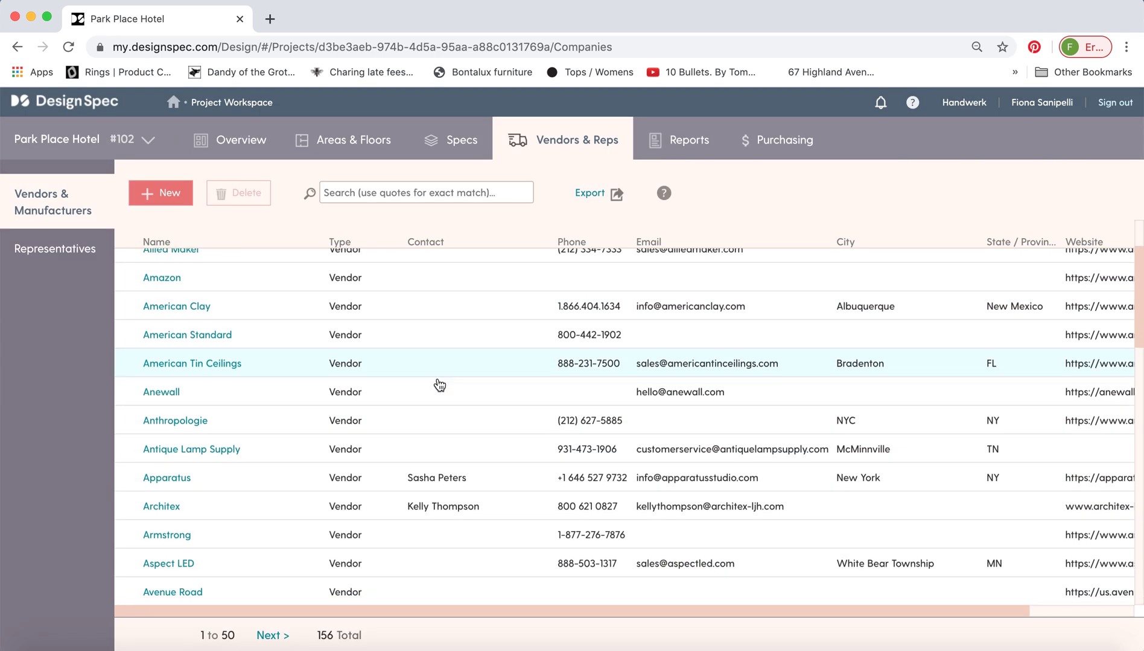
scroll(439, 384, up, 4)
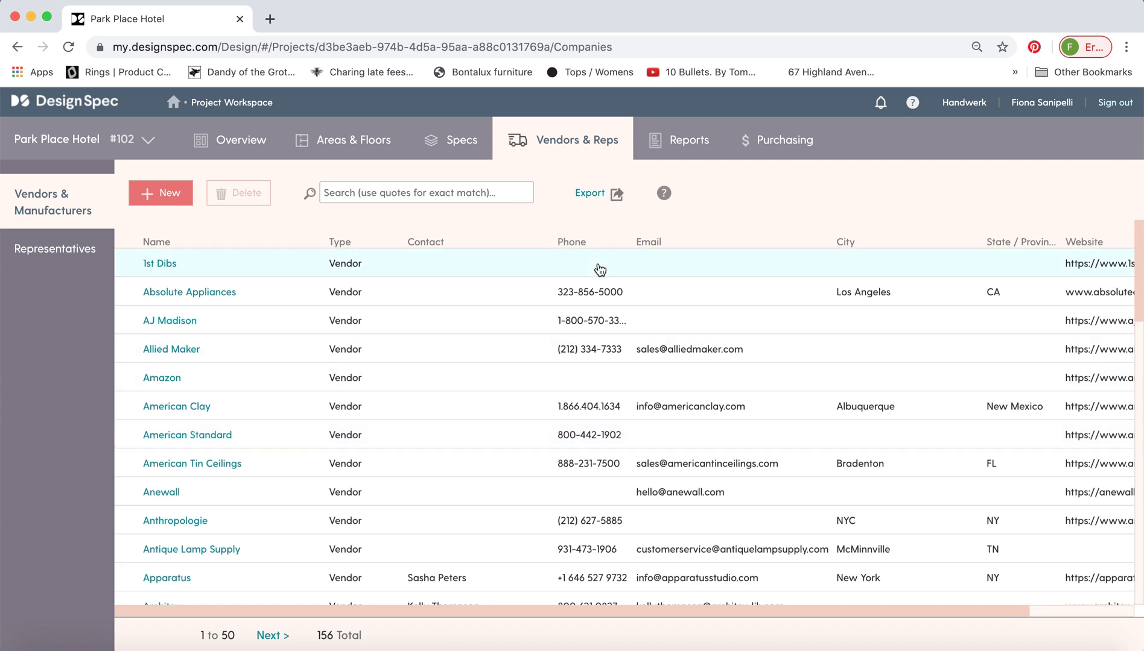
click(687, 143)
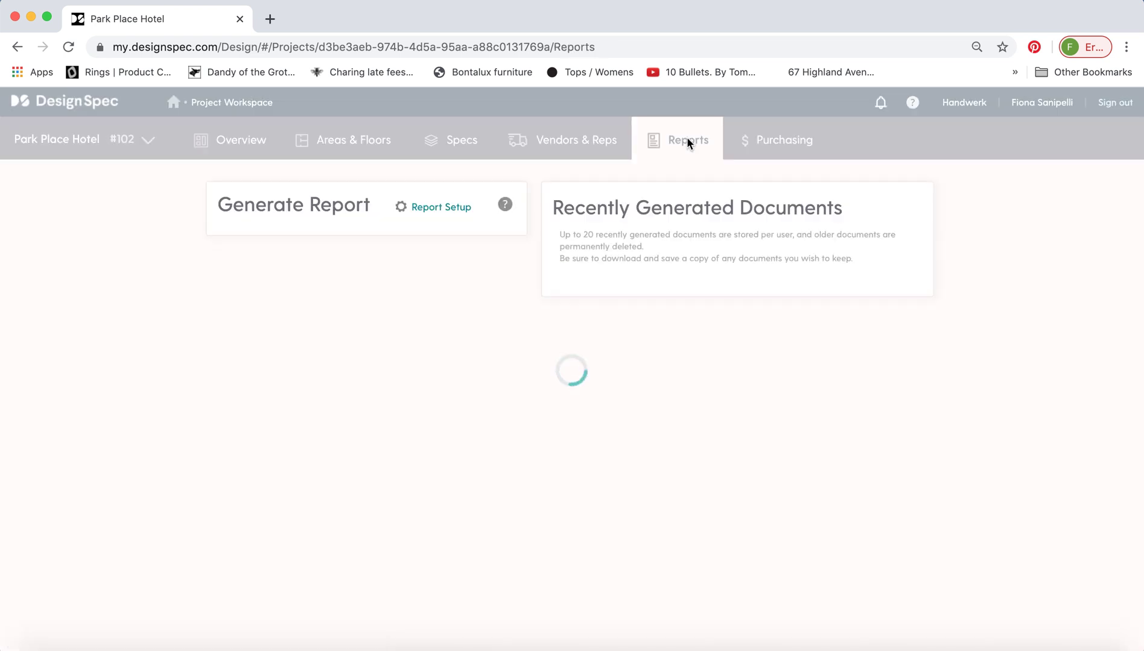
Generate the Full Page Spec report with all specs and show its title and date settings
mouse_move(314, 298)
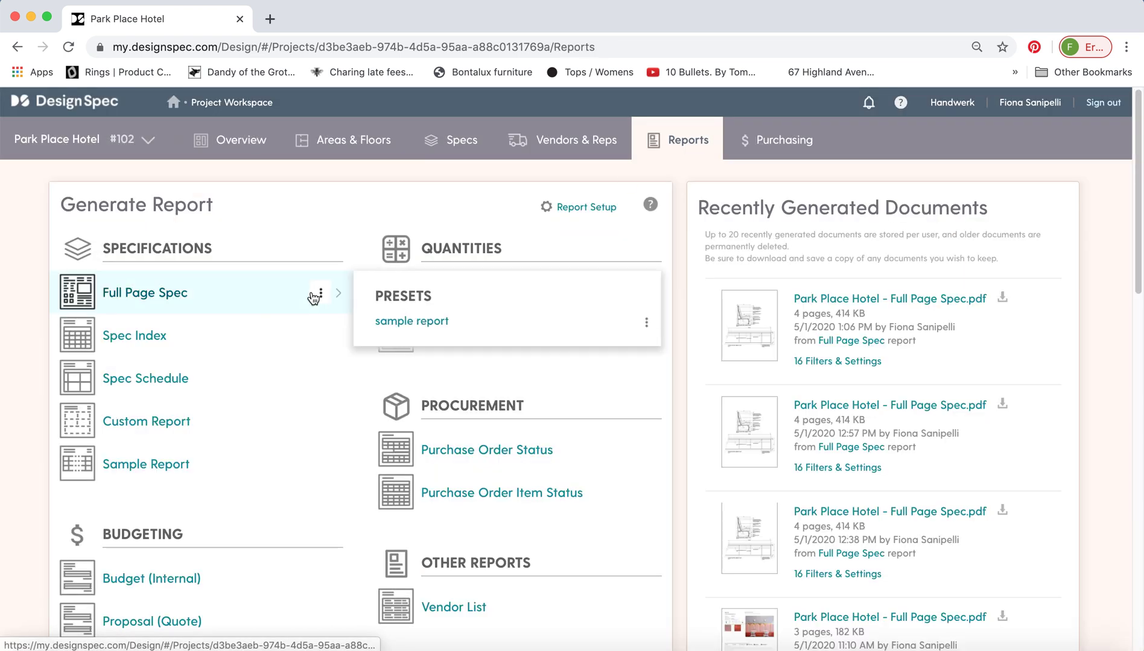
click(161, 293)
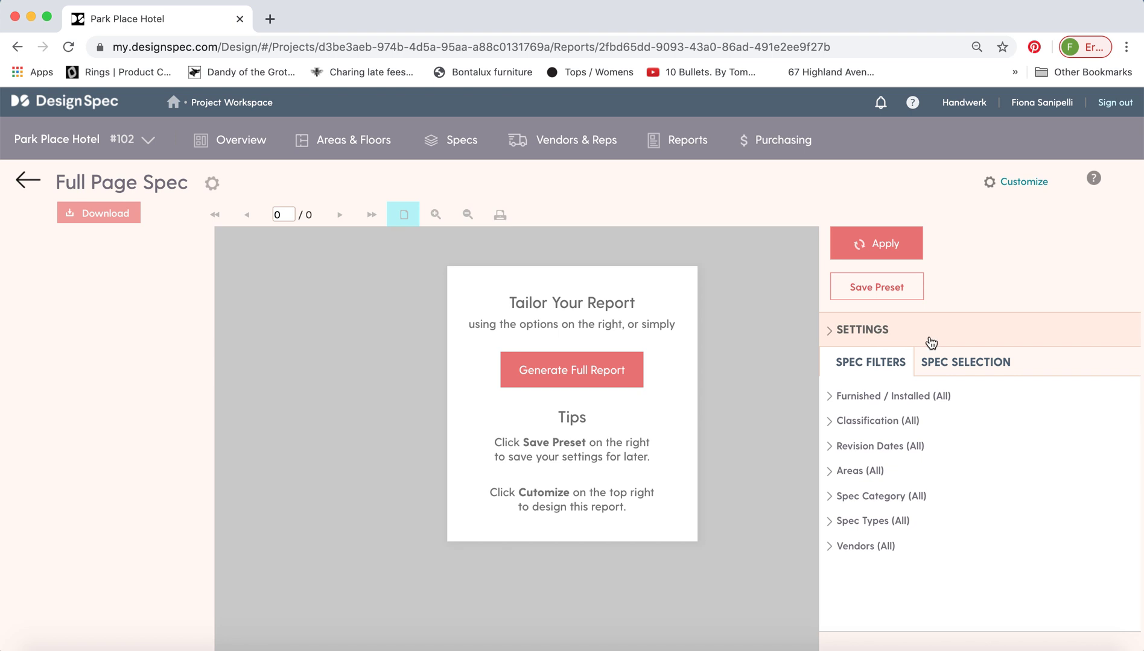
click(616, 377)
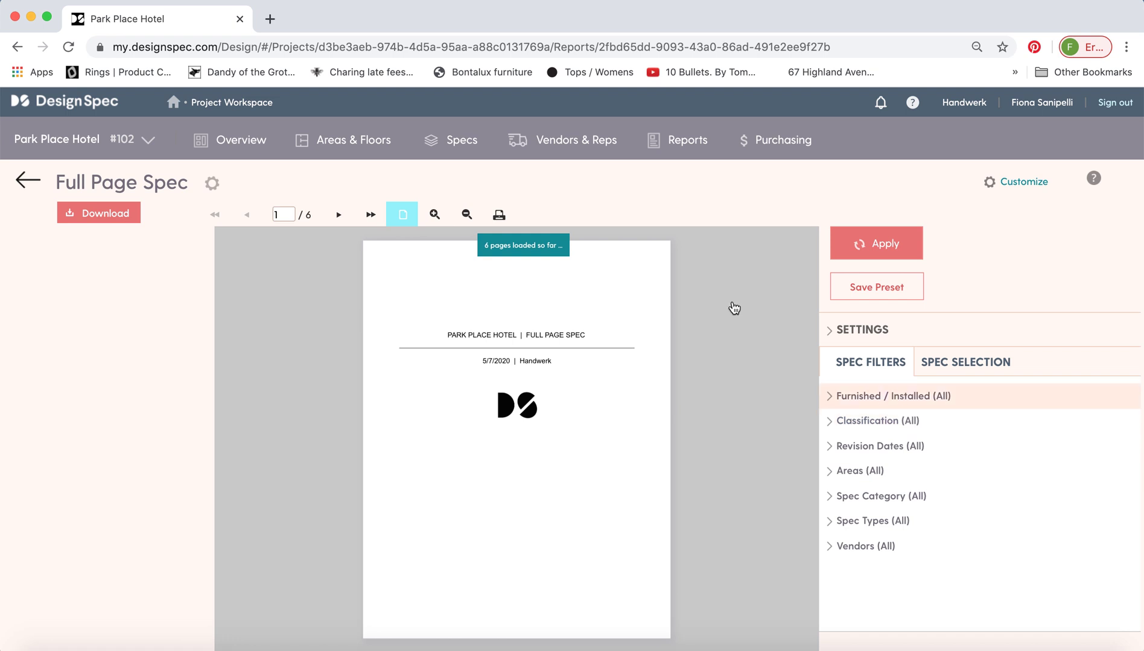
click(849, 332)
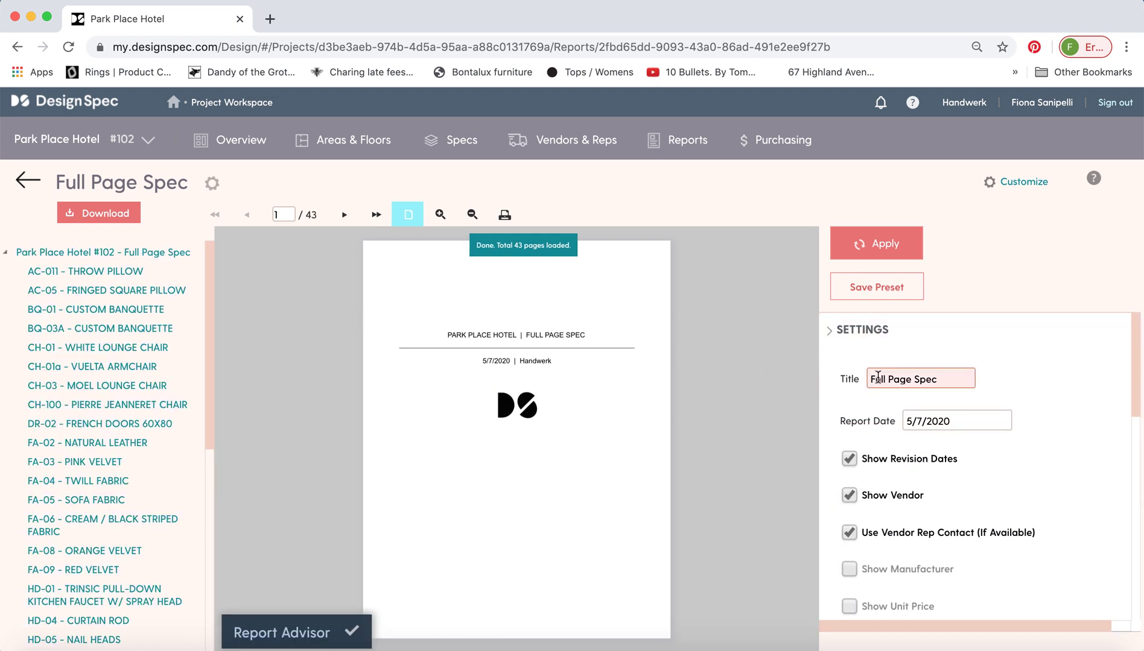
Page forward past BQ-01 to the BQ-03A Custom Banquette spec and its section drawings page
scroll(881, 392, down, 2)
scroll(914, 473, up, 2)
scroll(899, 482, down, 1)
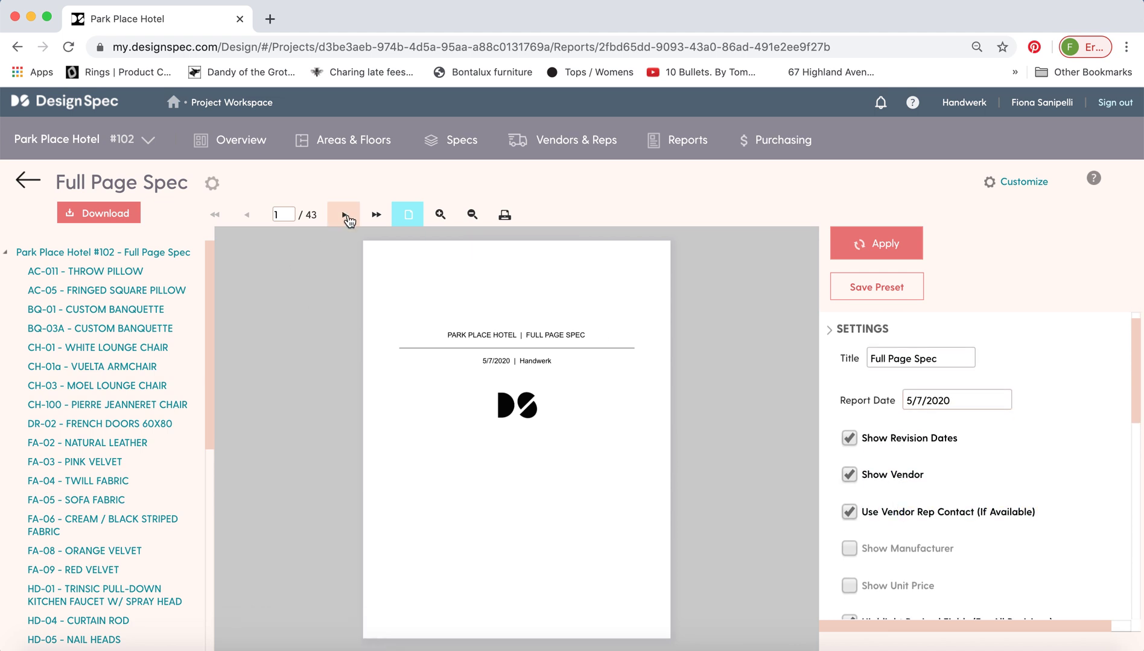
click(345, 216)
click(344, 215)
click(345, 216)
click(344, 215)
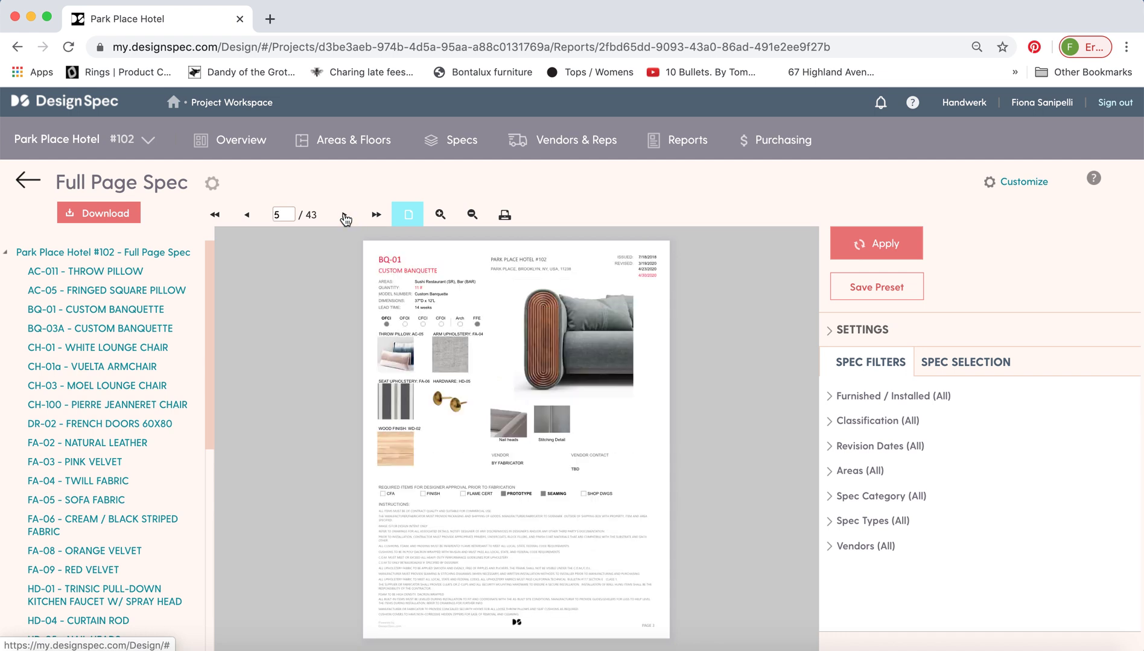
click(344, 216)
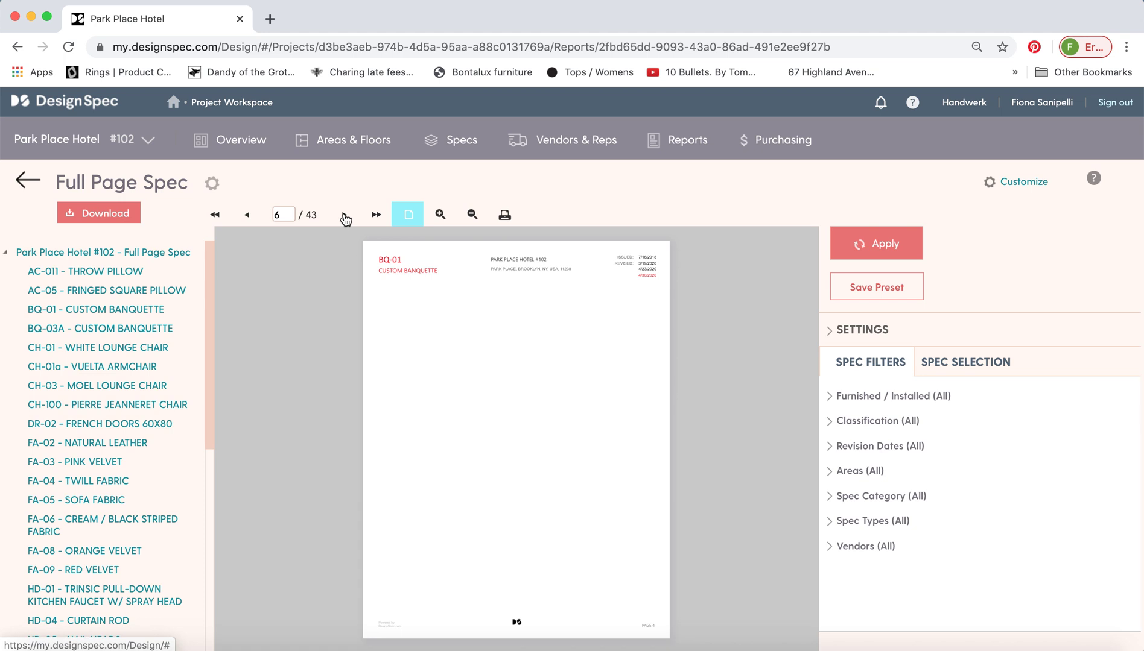
click(345, 217)
click(345, 217)
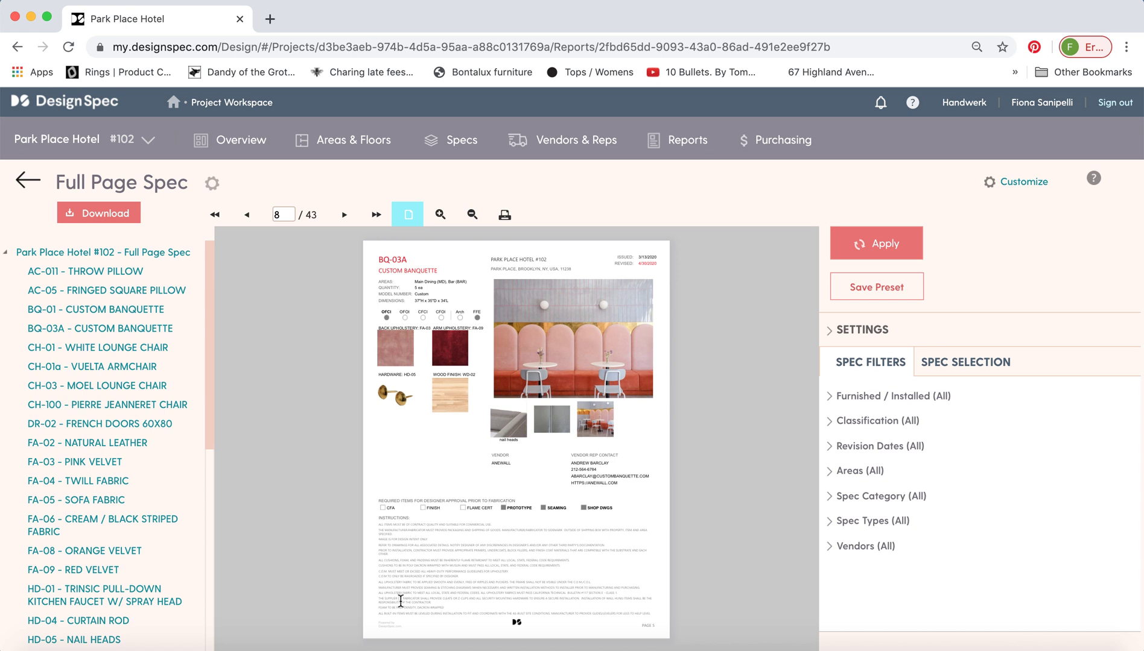
click(344, 216)
click(344, 215)
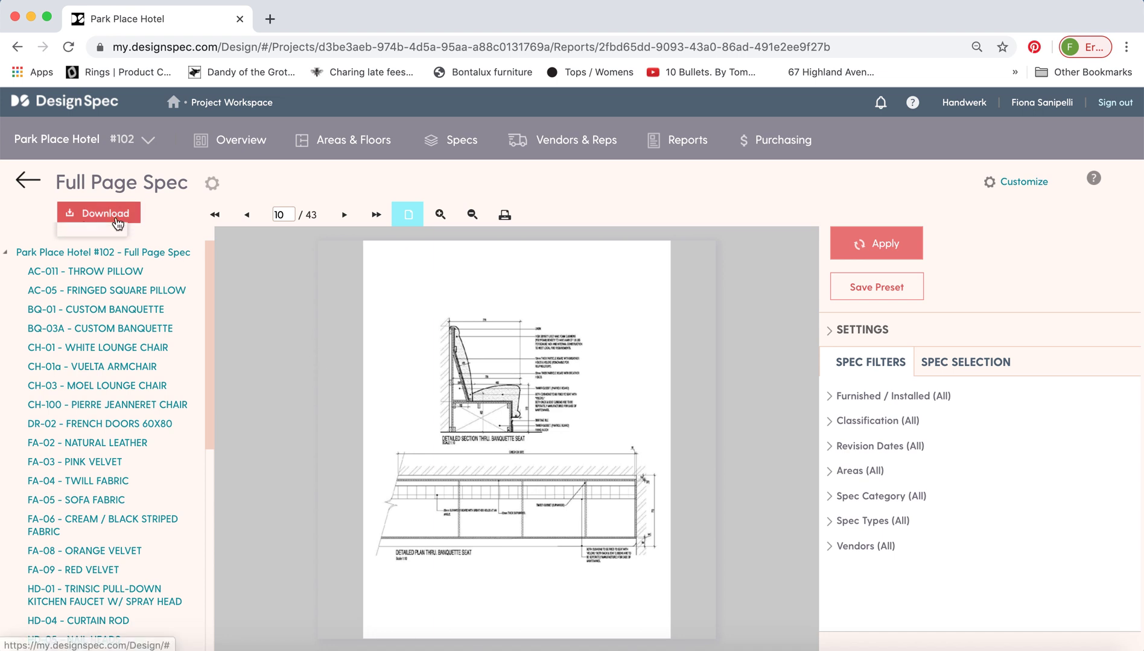
Check the report's available download formats, then close the list without downloading
click(101, 213)
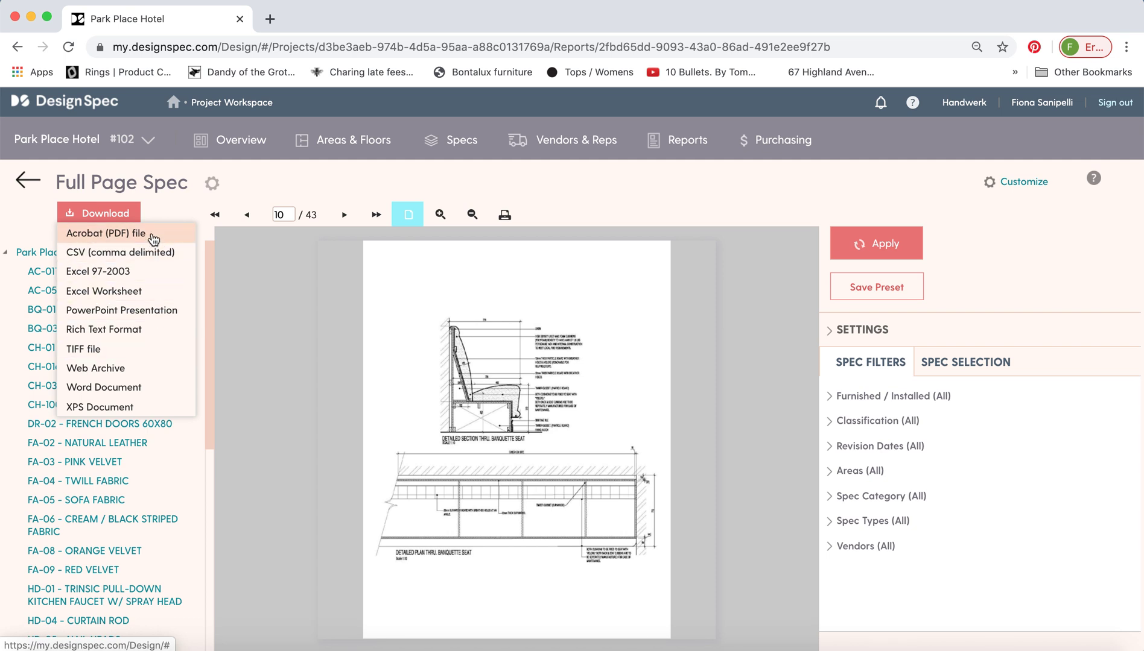
click(269, 277)
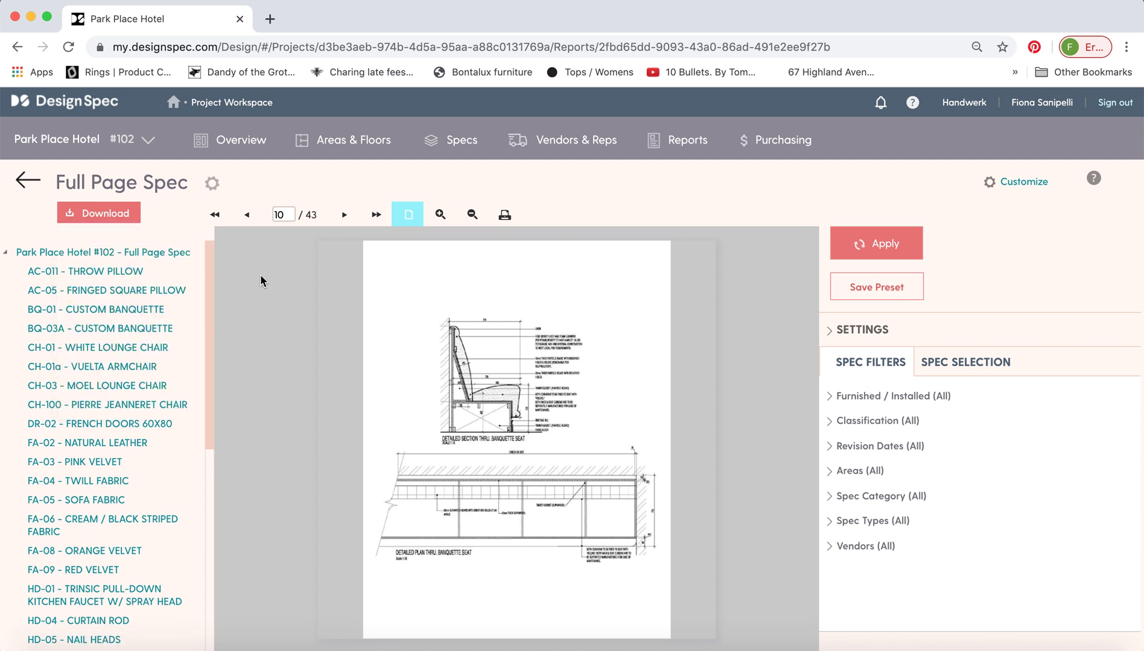